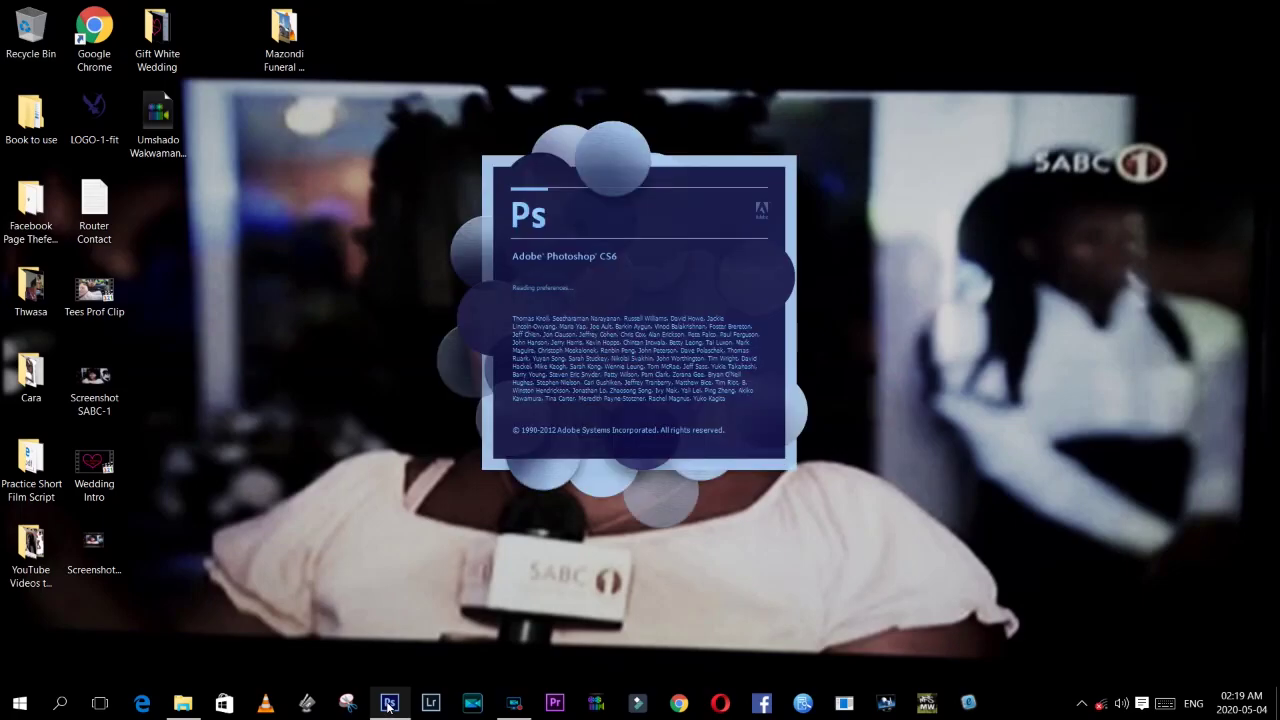
- Create a new 720×480 document named My House Plan
{"action": "left_click", "coordinate": [37, 9]}
{"action": "type", "text": "M"}
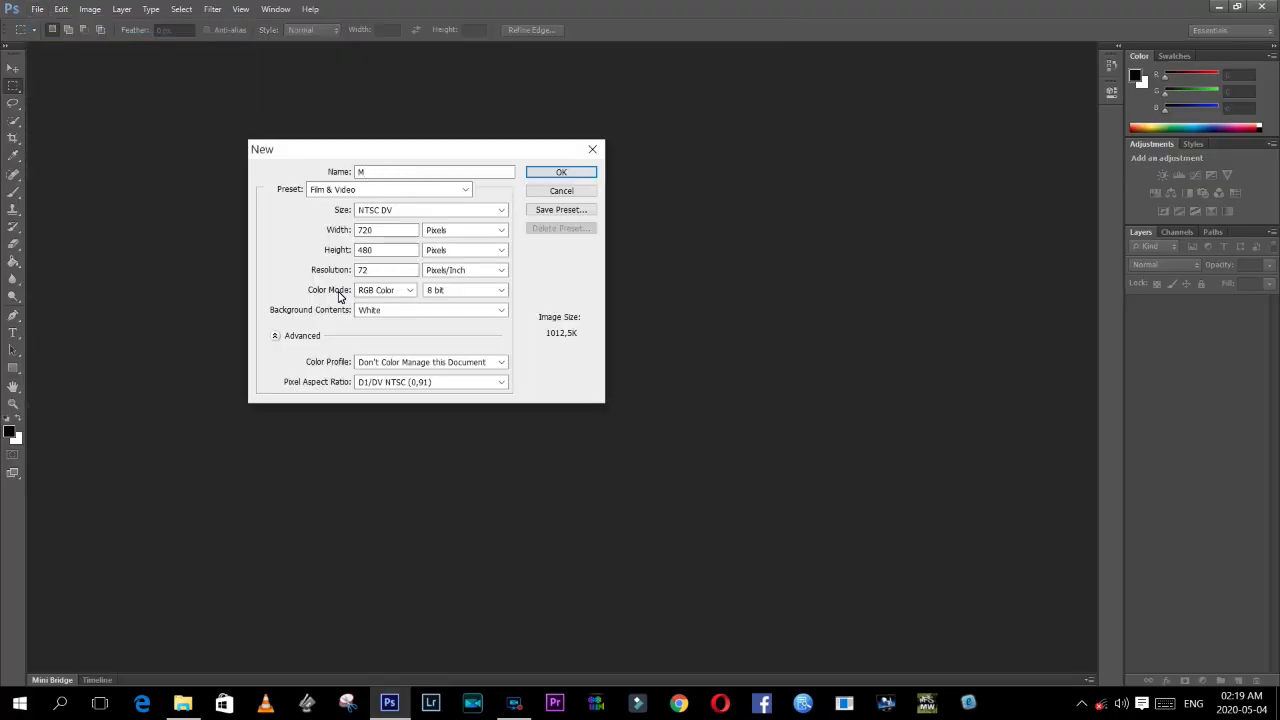
{"action": "type", "text": "lan"}
{"action": "left_click", "coordinate": [561, 172]}
{"action": "left_click", "coordinate": [655, 262]}
- Set the Rectangle tool to no fill with a 3 pt black stroke, and zoom to 200%
{"action": "left_click", "coordinate": [13, 369]}
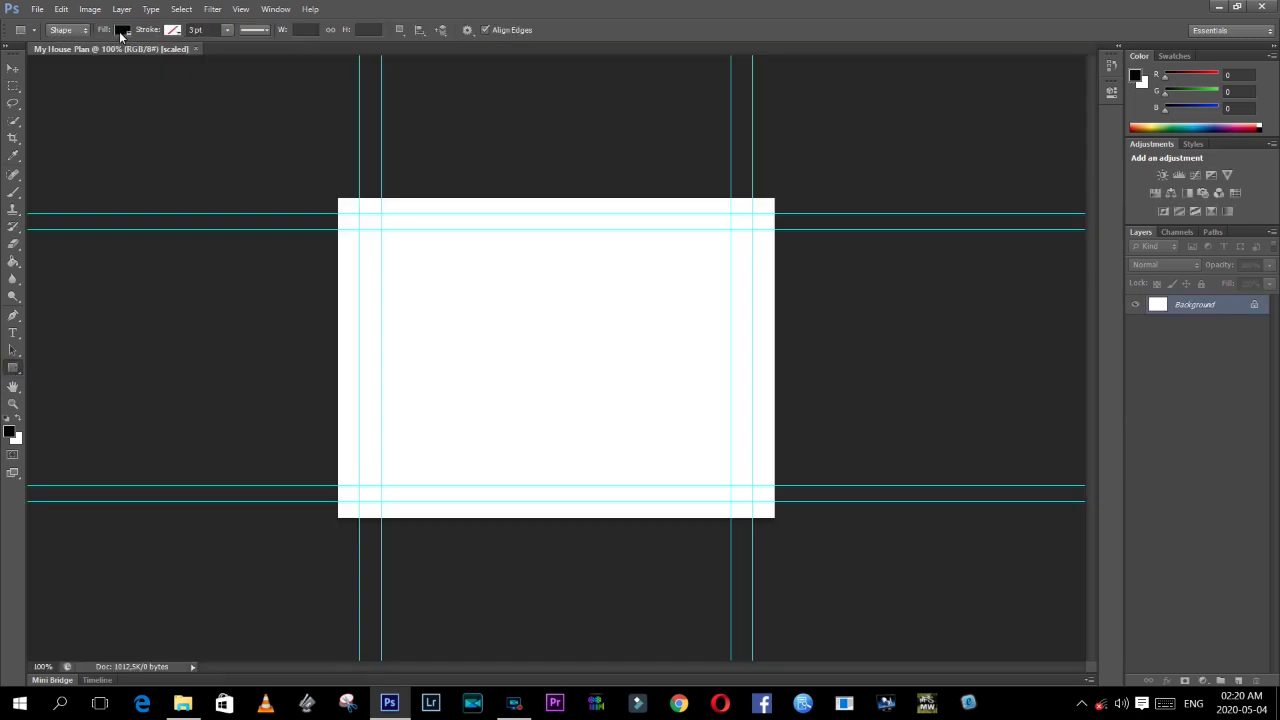
{"action": "left_click", "coordinate": [122, 29]}
{"action": "left_click", "coordinate": [172, 29]}
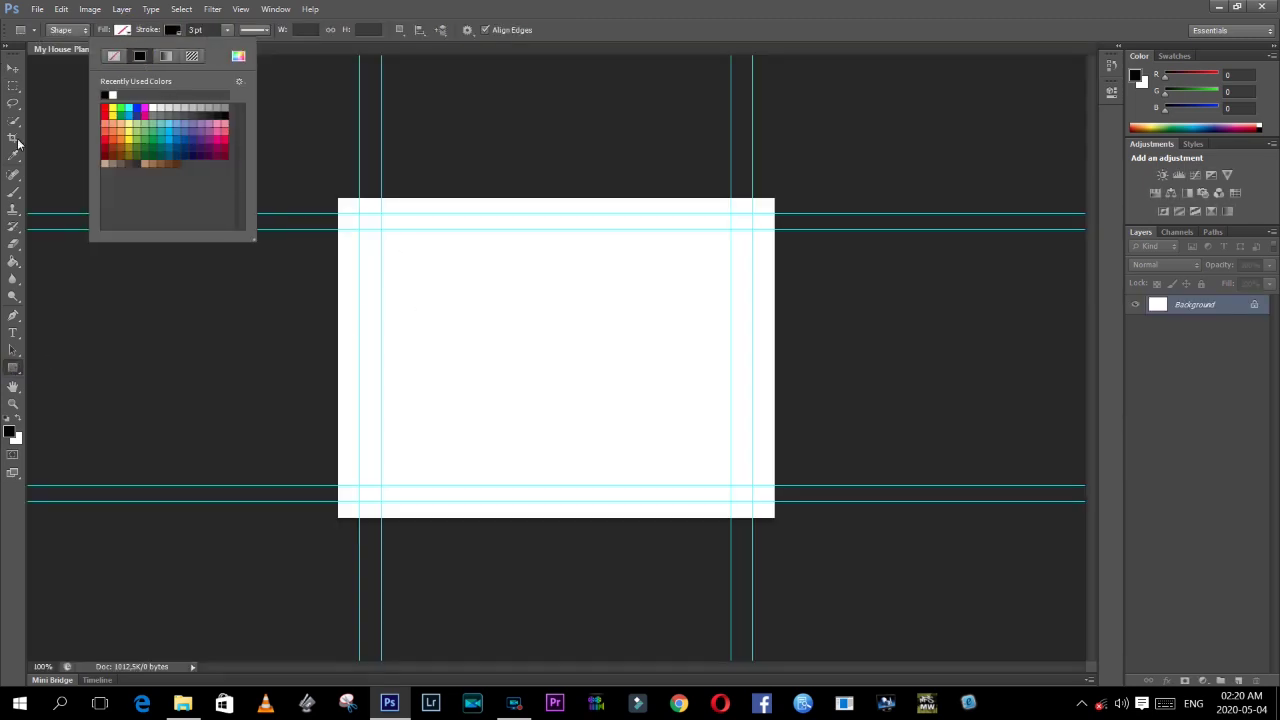
{"action": "left_click", "coordinate": [13, 403]}
{"action": "left_click", "coordinate": [511, 380]}
{"action": "left_click", "coordinate": [14, 368]}
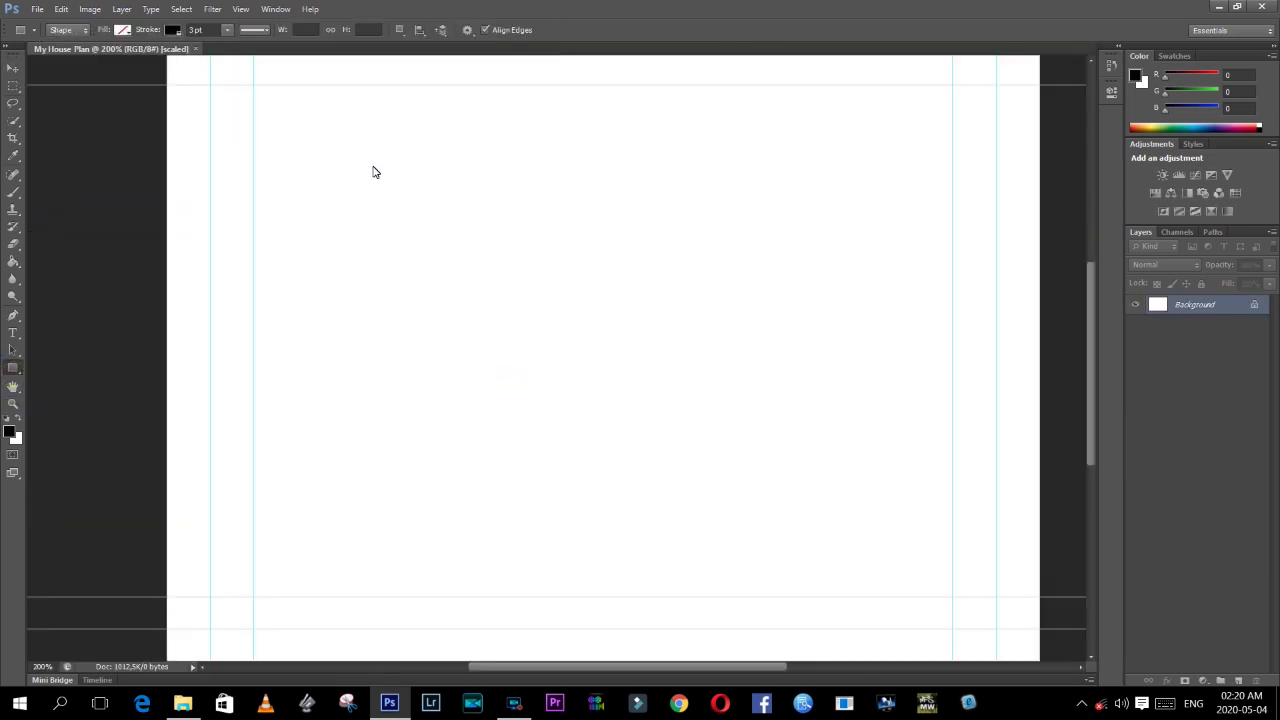
- Draw a long outlined room, then a small window box on its bottom wall
{"action": "mouse_move", "coordinate": [288, 97]}
{"action": "left_mouse_down"}
{"action": "mouse_move", "coordinate": [935, 246]}
{"action": "mouse_move", "coordinate": [917, 246]}
{"action": "left_mouse_up"}
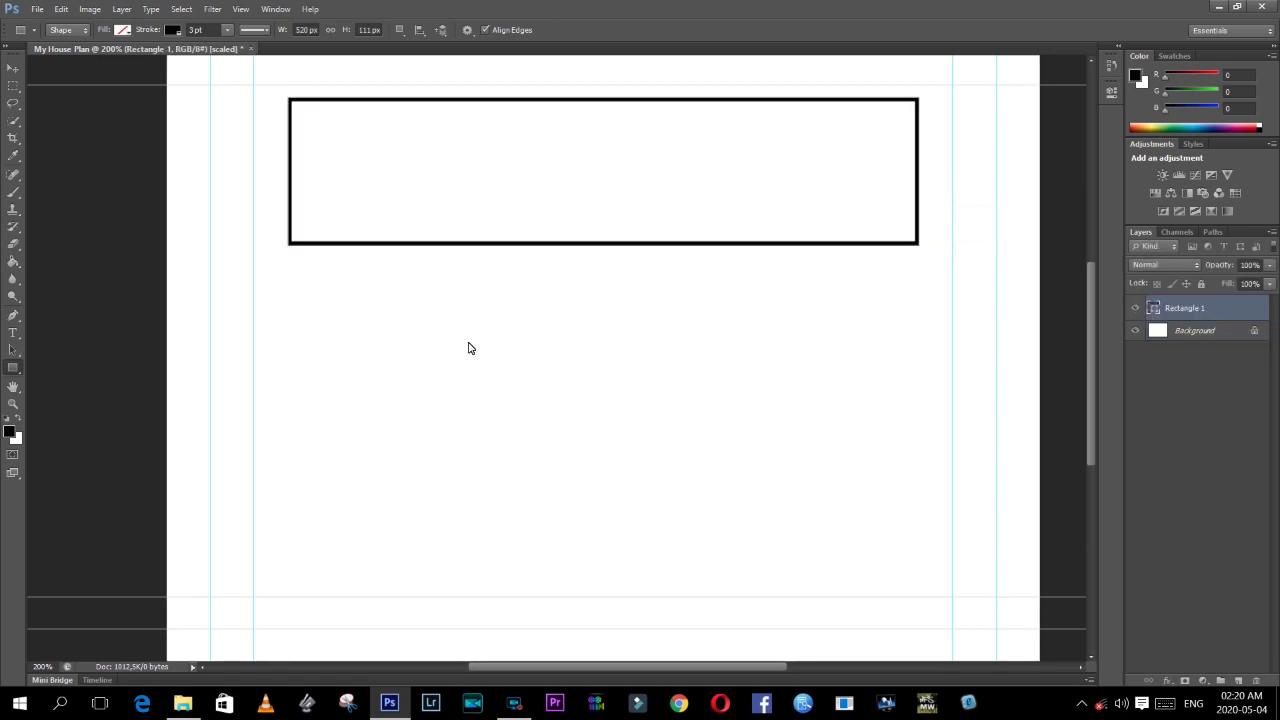
{"action": "left_click", "coordinate": [1238, 681]}
{"action": "left_click_drag", "start_coordinate": [382, 230], "coordinate": [434, 259]}
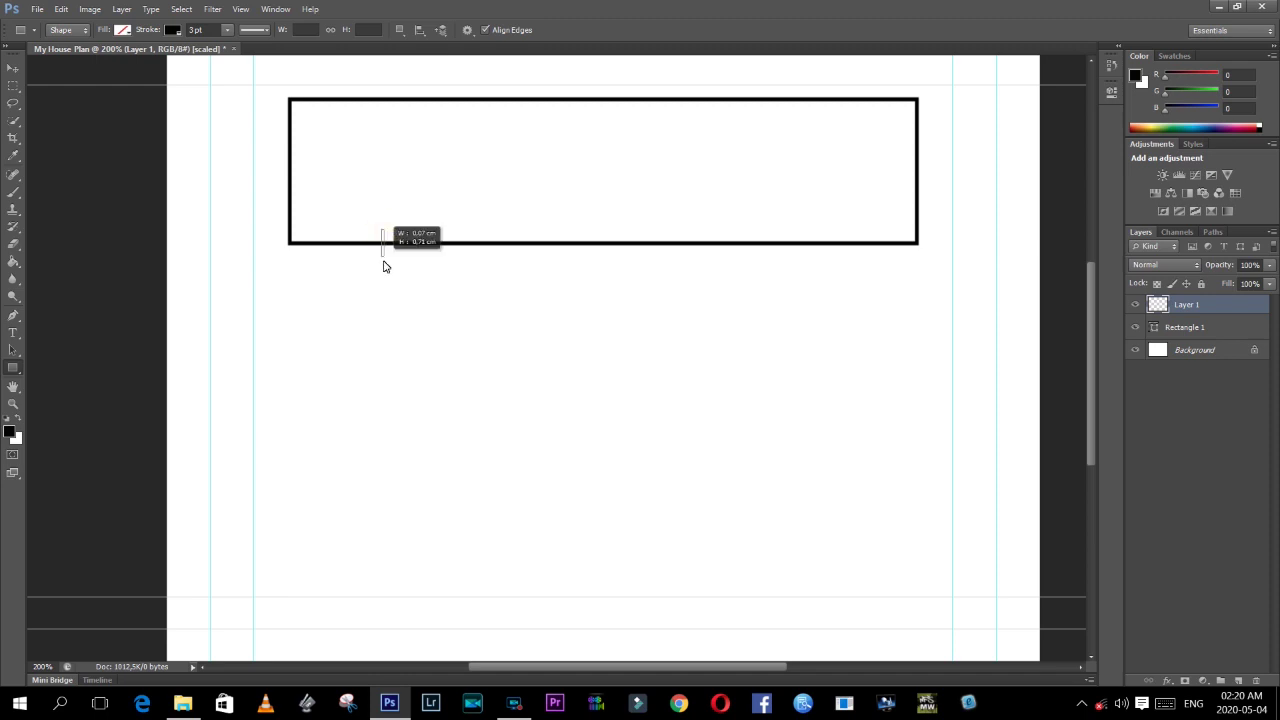
- Copy the window box further right along the wall, then shift all three shapes down-left
{"action": "key", "text": "v"}
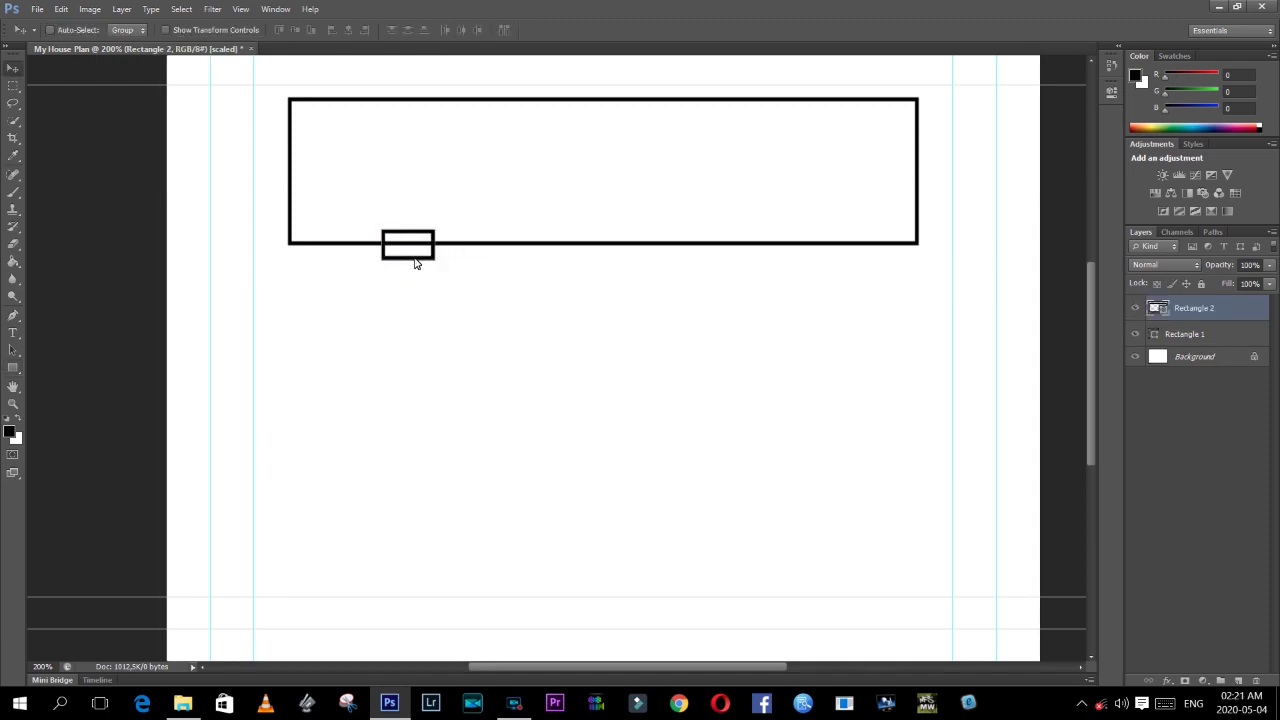
{"action": "left_click_drag", "start_coordinate": [416, 263], "coordinate": [782, 263], "text": "alt"}
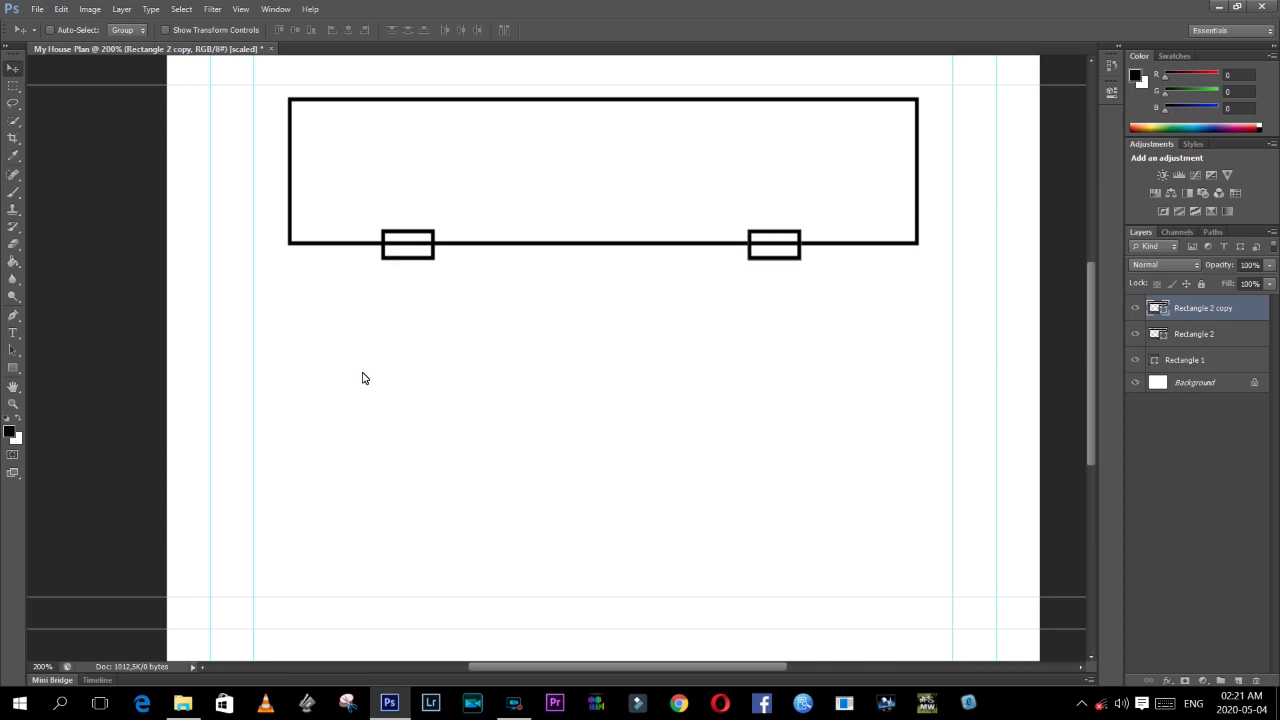
{"action": "left_click_drag", "start_coordinate": [772, 258], "coordinate": [703, 268]}
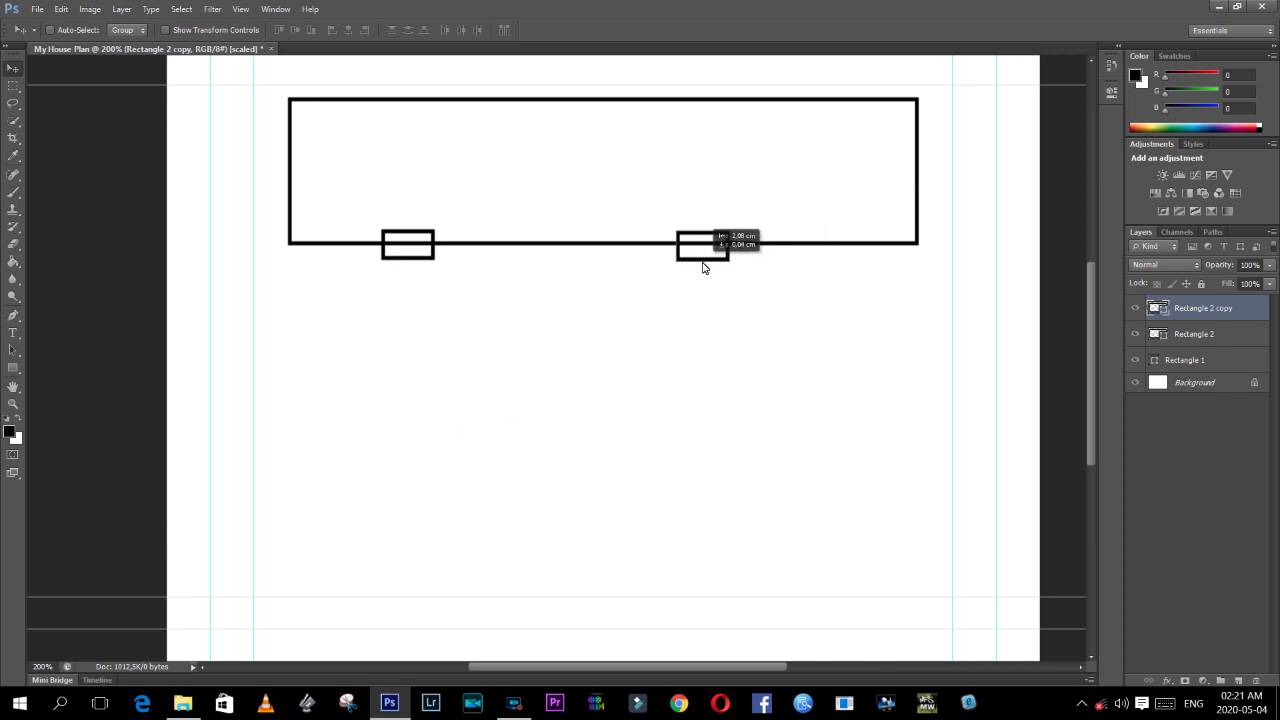
{"action": "left_click_drag", "start_coordinate": [703, 268], "coordinate": [750, 262]}
{"action": "left_click", "coordinate": [1202, 360], "text": "shift"}
{"action": "left_click_drag", "start_coordinate": [604, 200], "coordinate": [526, 278]}
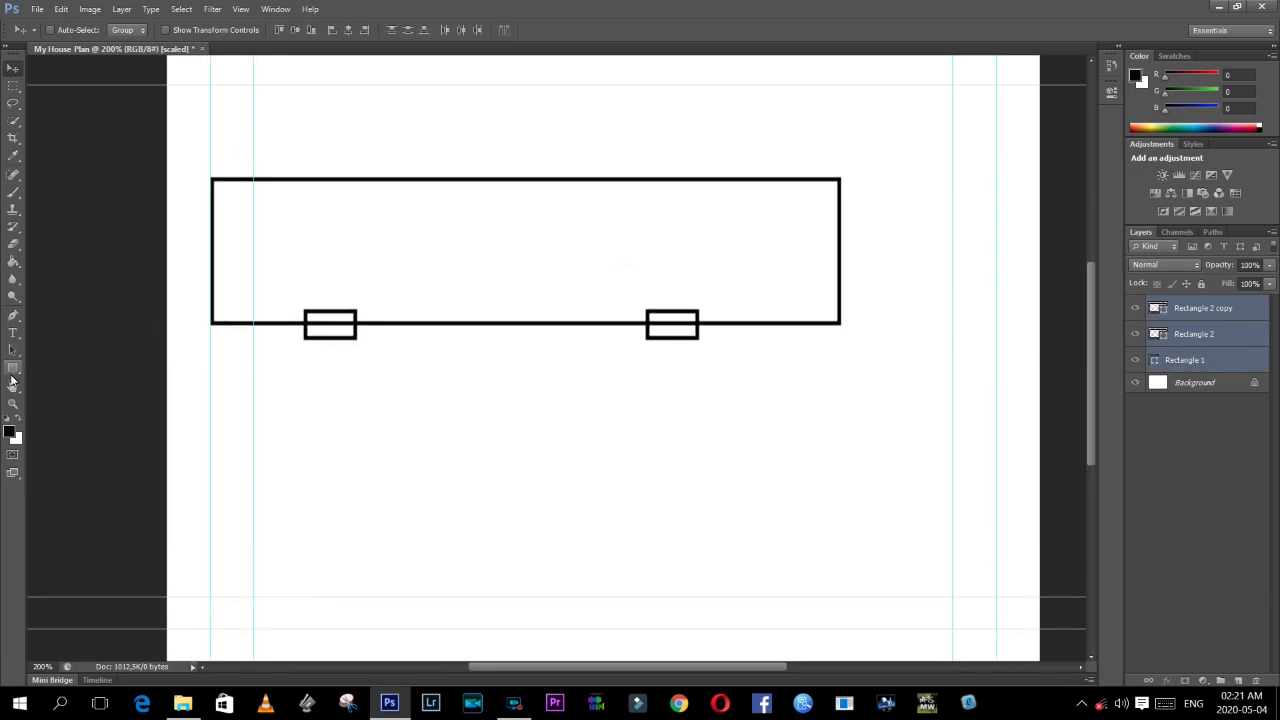
{"action": "left_click", "coordinate": [12, 370]}
- Draw a tall room on the right, nudged left to meet the first room
{"action": "key", "text": "ctrl+shift+alt+n"}
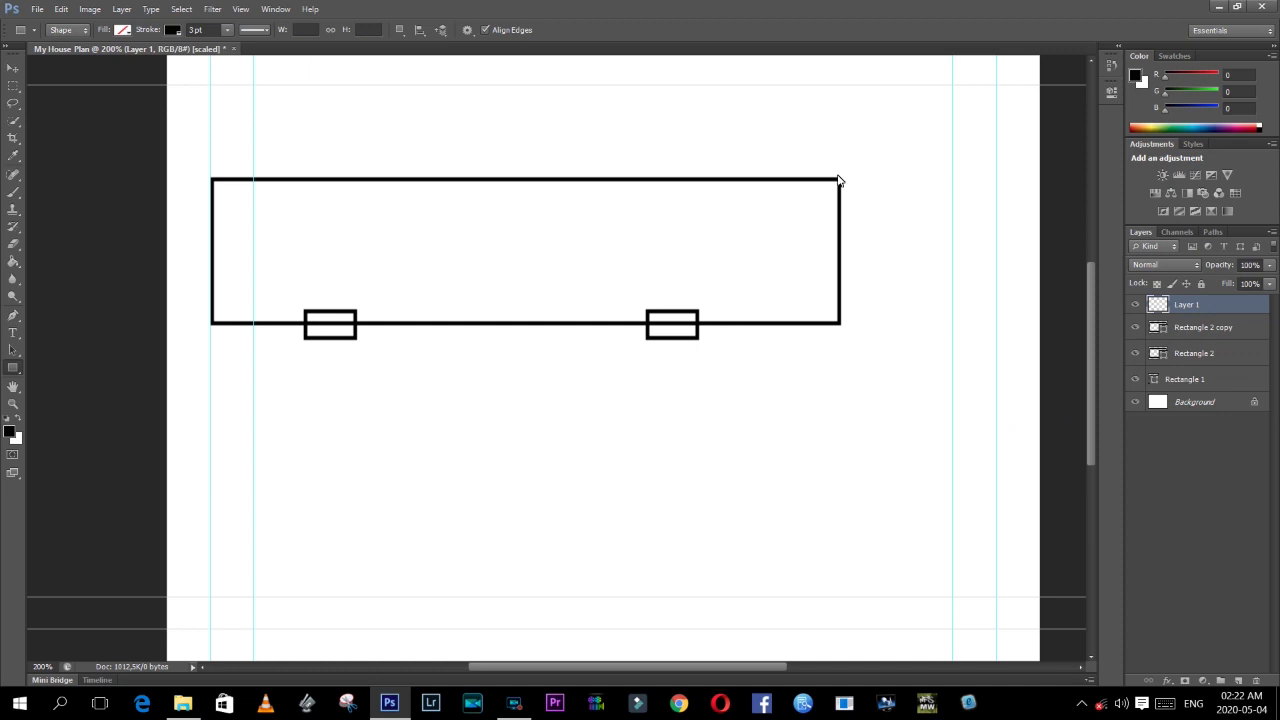
{"action": "left_click_drag", "start_coordinate": [840, 180], "coordinate": [1022, 418]}
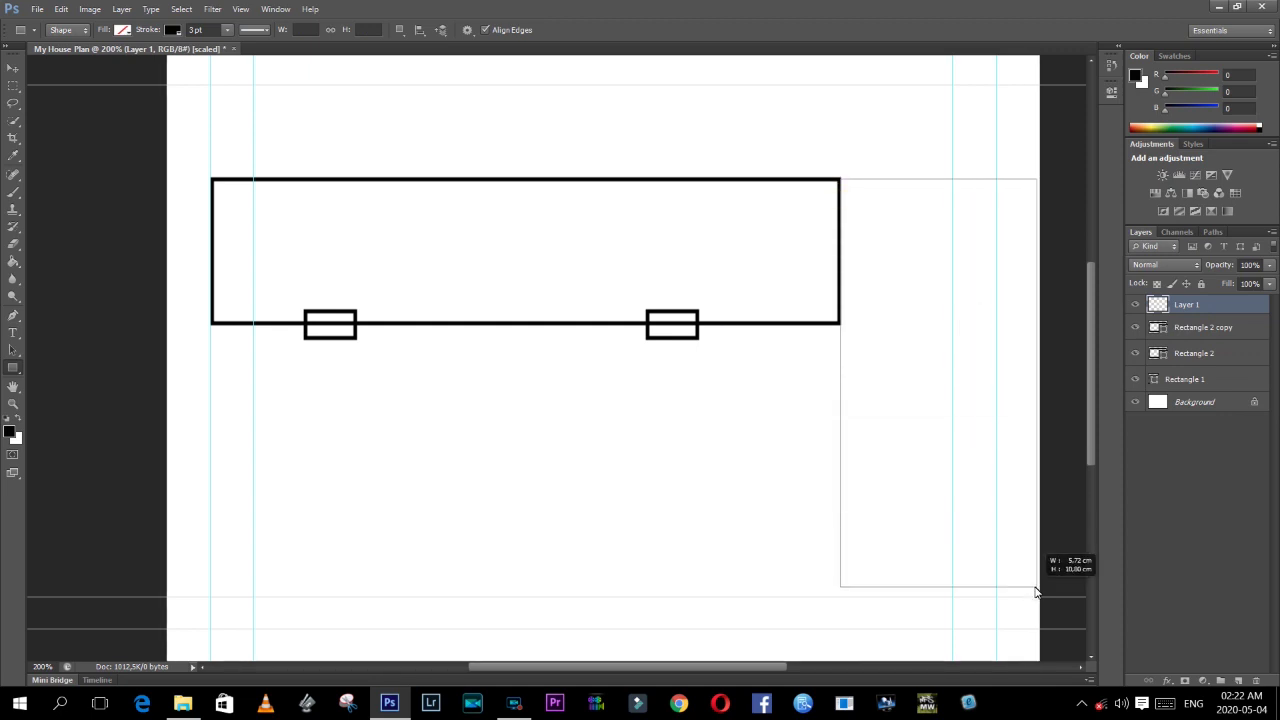
{"action": "left_click_drag", "start_coordinate": [1022, 418], "coordinate": [1032, 590]}
{"action": "left_click", "coordinate": [12, 70]}
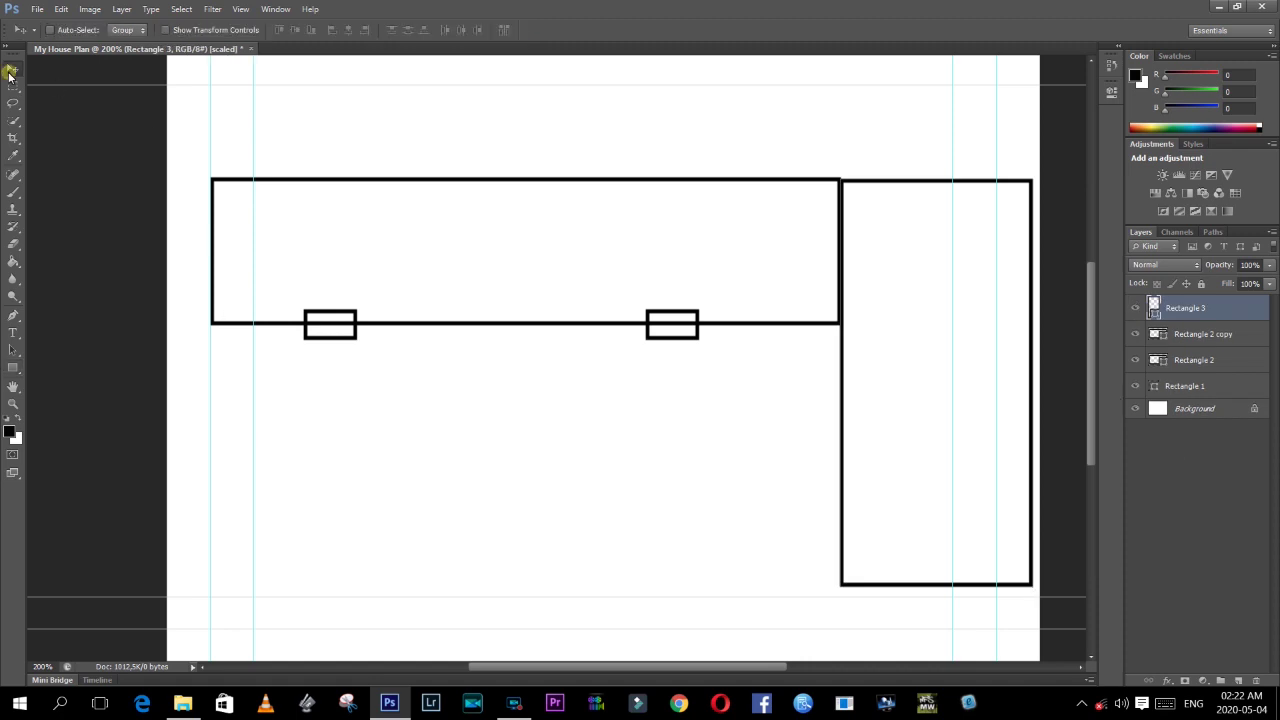
{"action": "key", "text": "Left"}
{"action": "key", "text": "Left"}
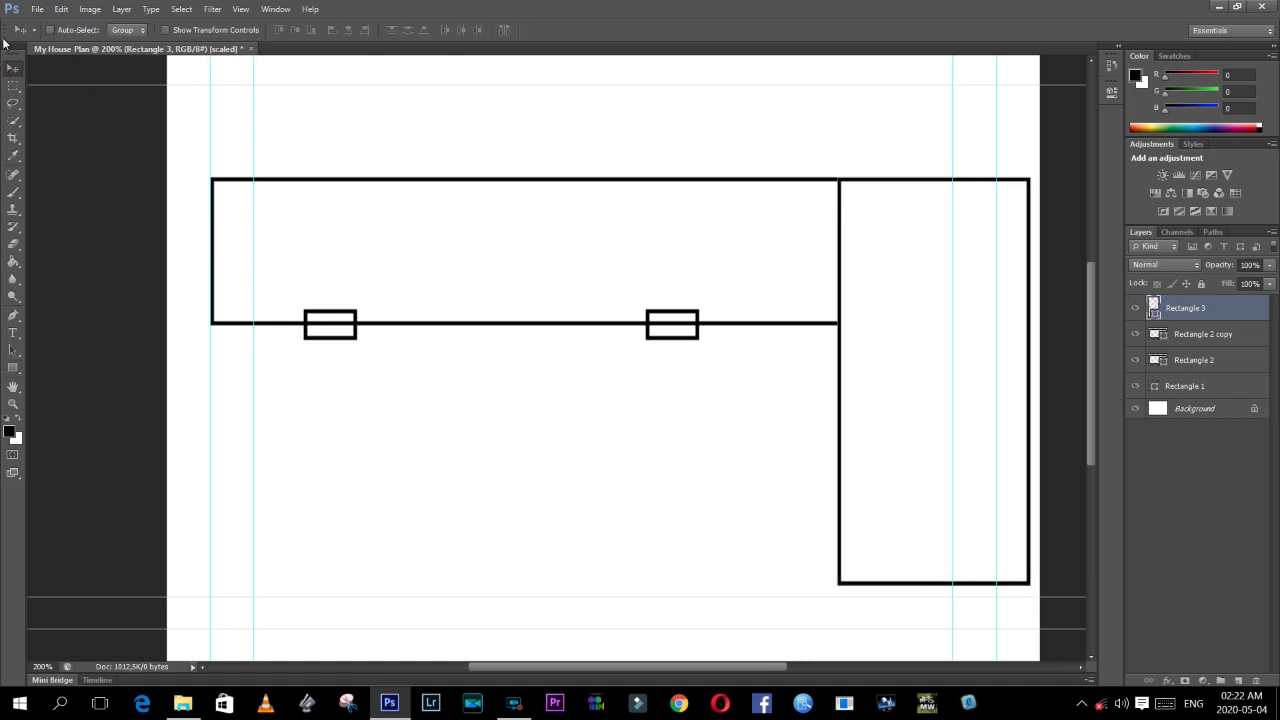
- Draw a wide lower room below the first, leaving a corridor between them
{"action": "left_click", "coordinate": [1238, 681]}
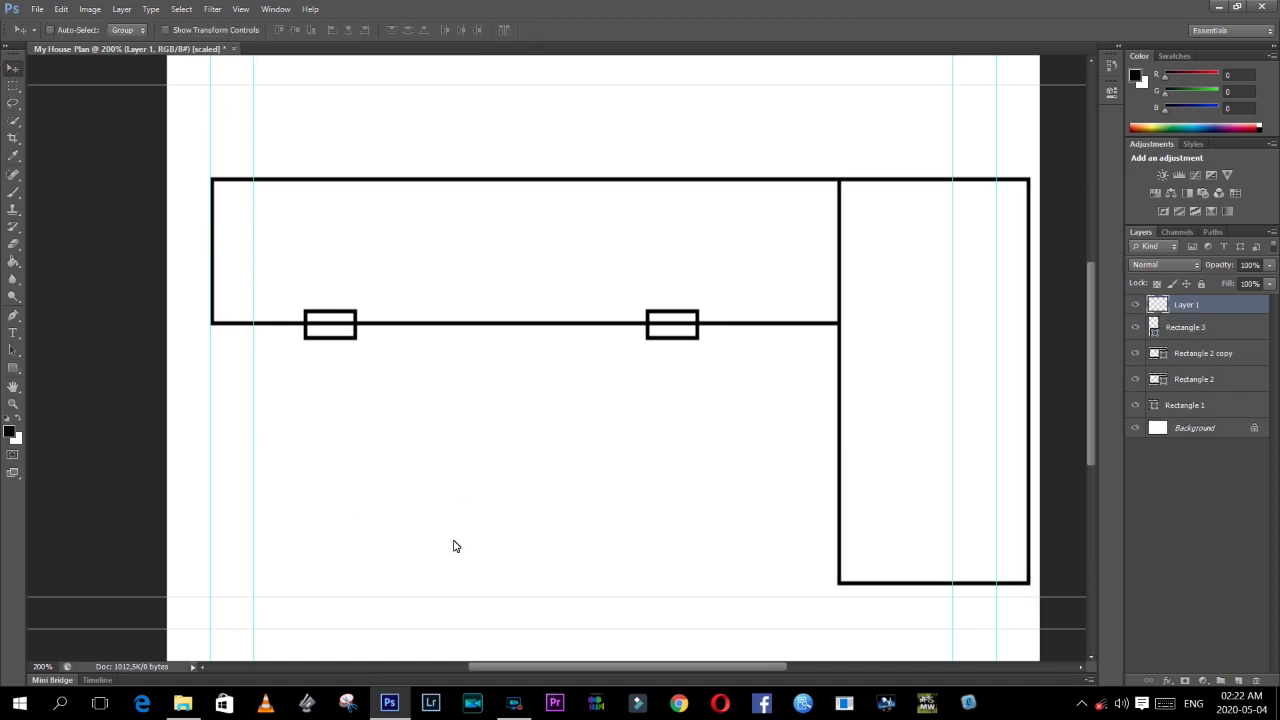
{"action": "left_click", "coordinate": [13, 370]}
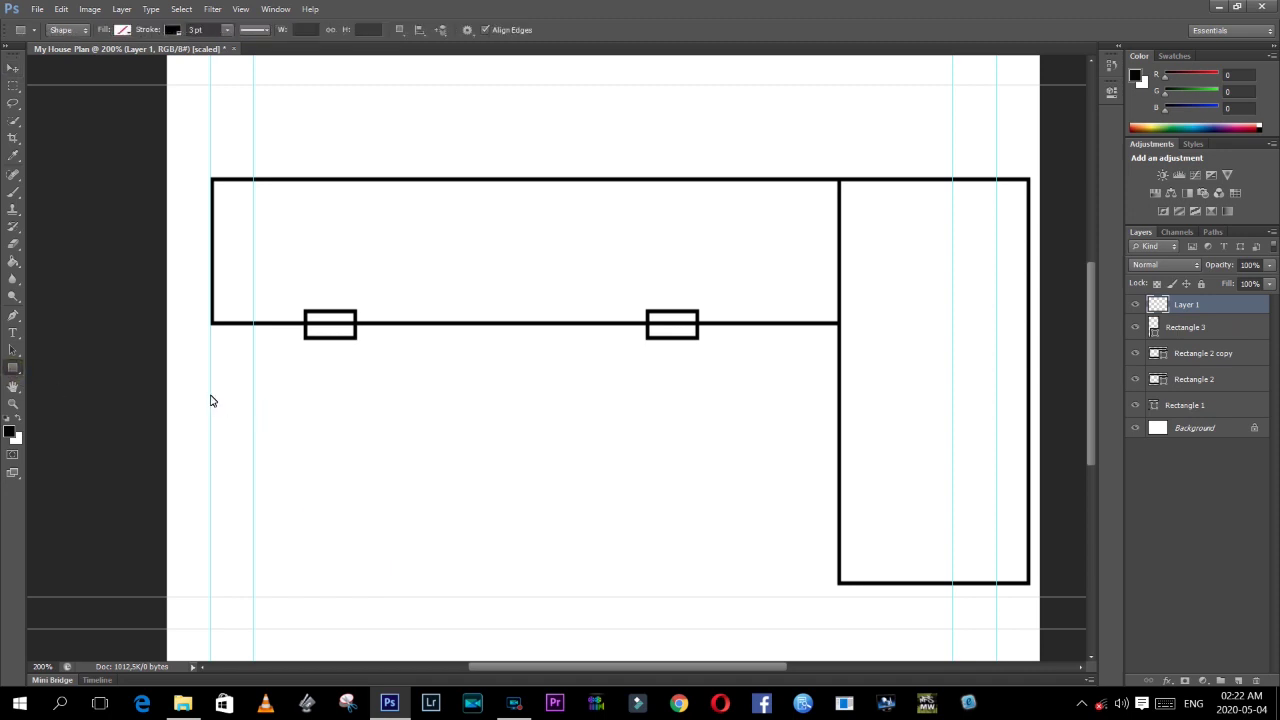
{"action": "left_click_drag", "start_coordinate": [210, 380], "coordinate": [840, 585]}
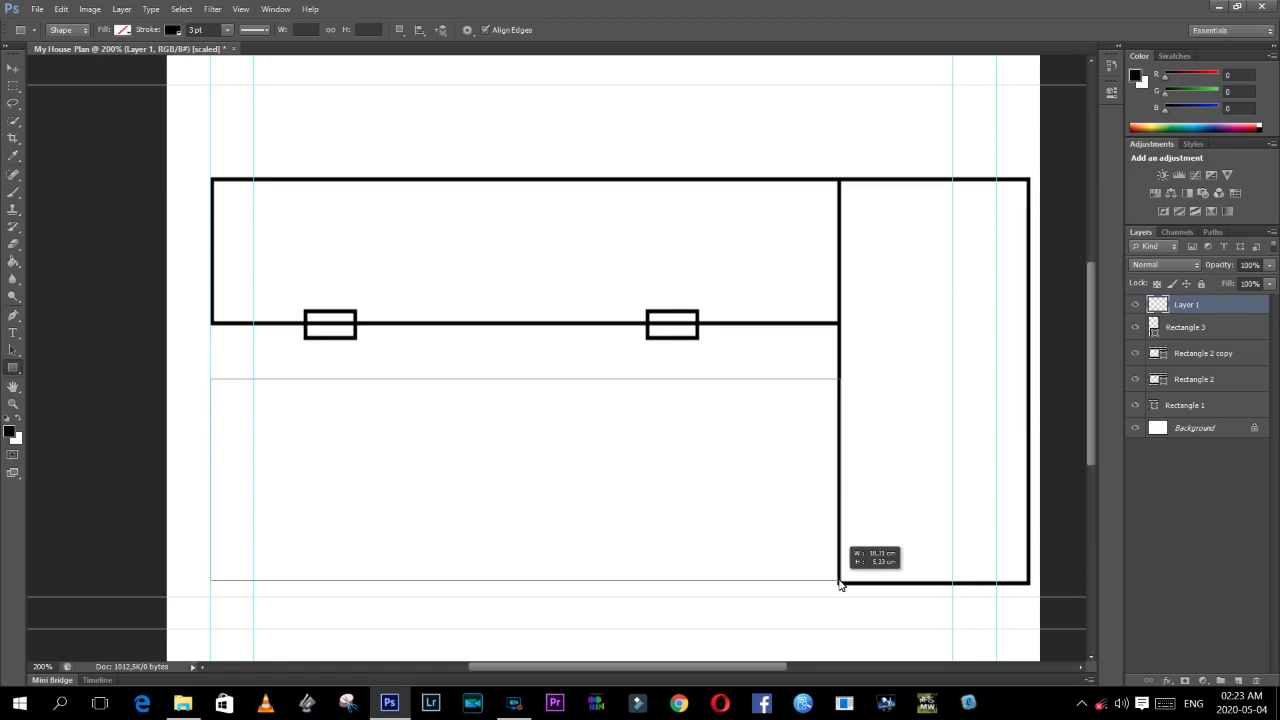
{"action": "left_click_drag", "start_coordinate": [840, 585], "coordinate": [840, 585]}
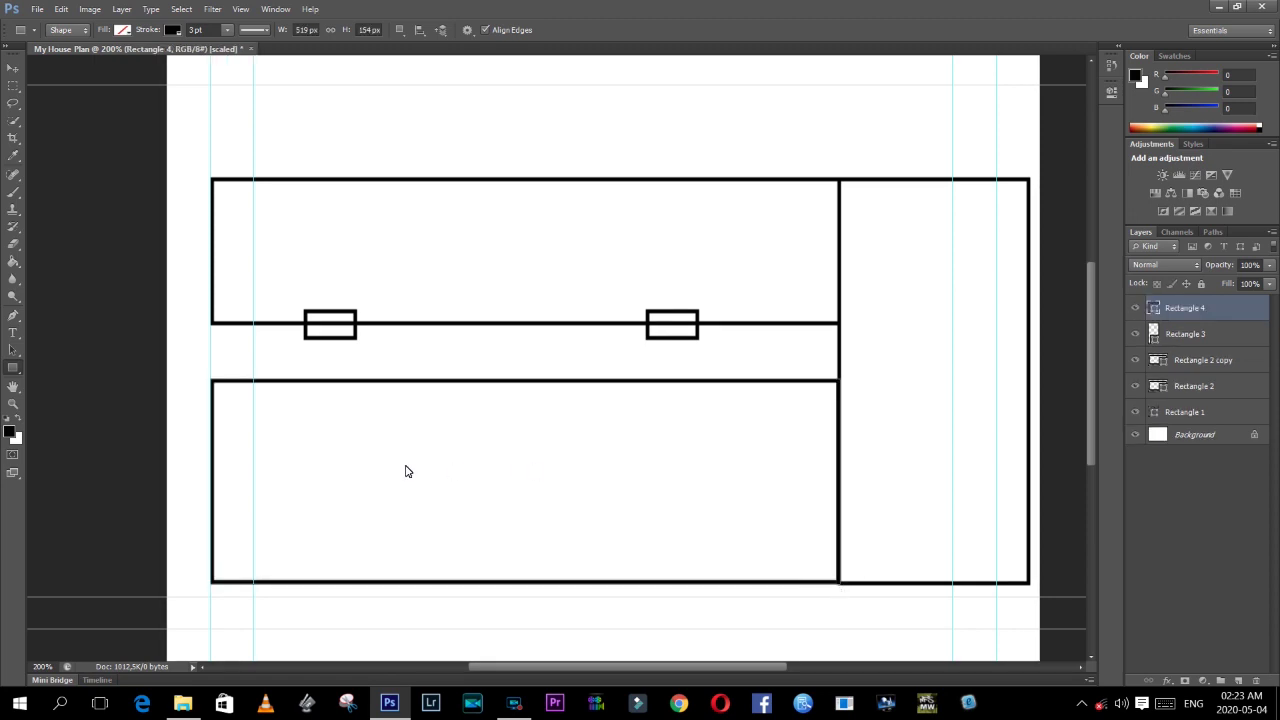
{"action": "left_click", "coordinate": [1152, 363]}
- Copy a window box onto the lower room's top wall and draw a narrow opening on the right room's wall
{"action": "key", "text": "v"}
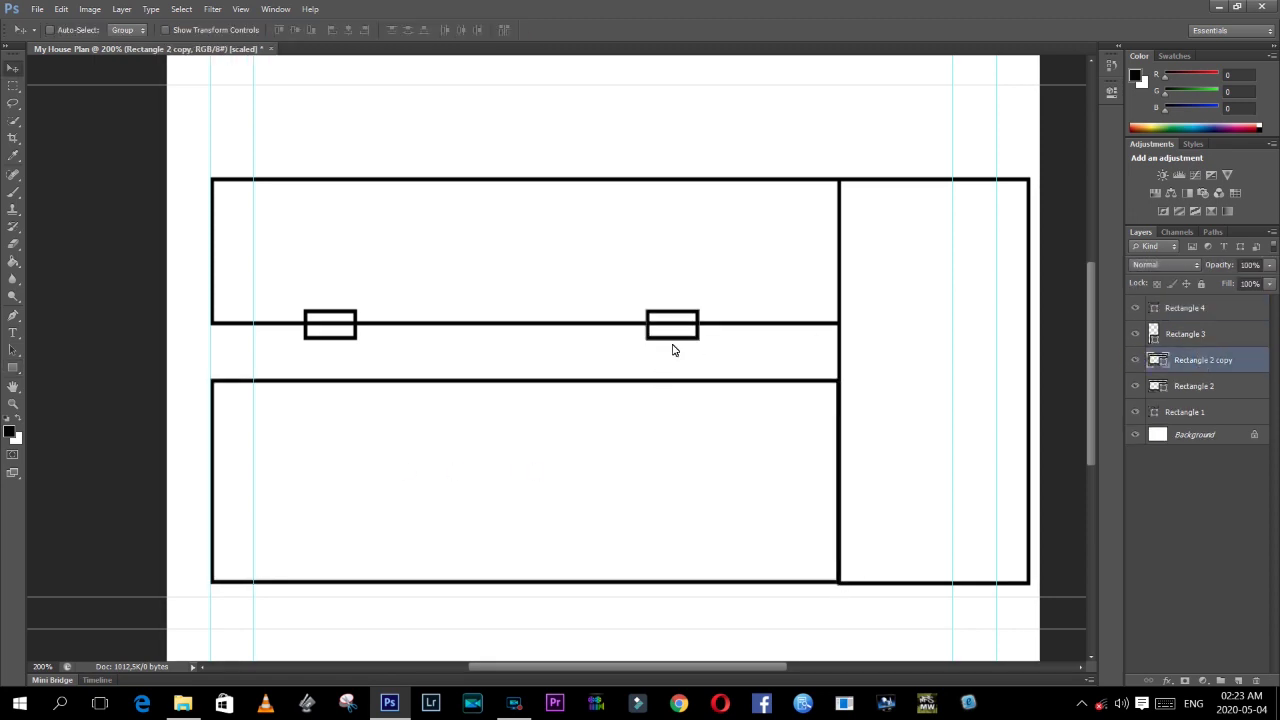
{"action": "left_click_drag", "start_coordinate": [675, 343], "coordinate": [603, 406], "text": "alt"}
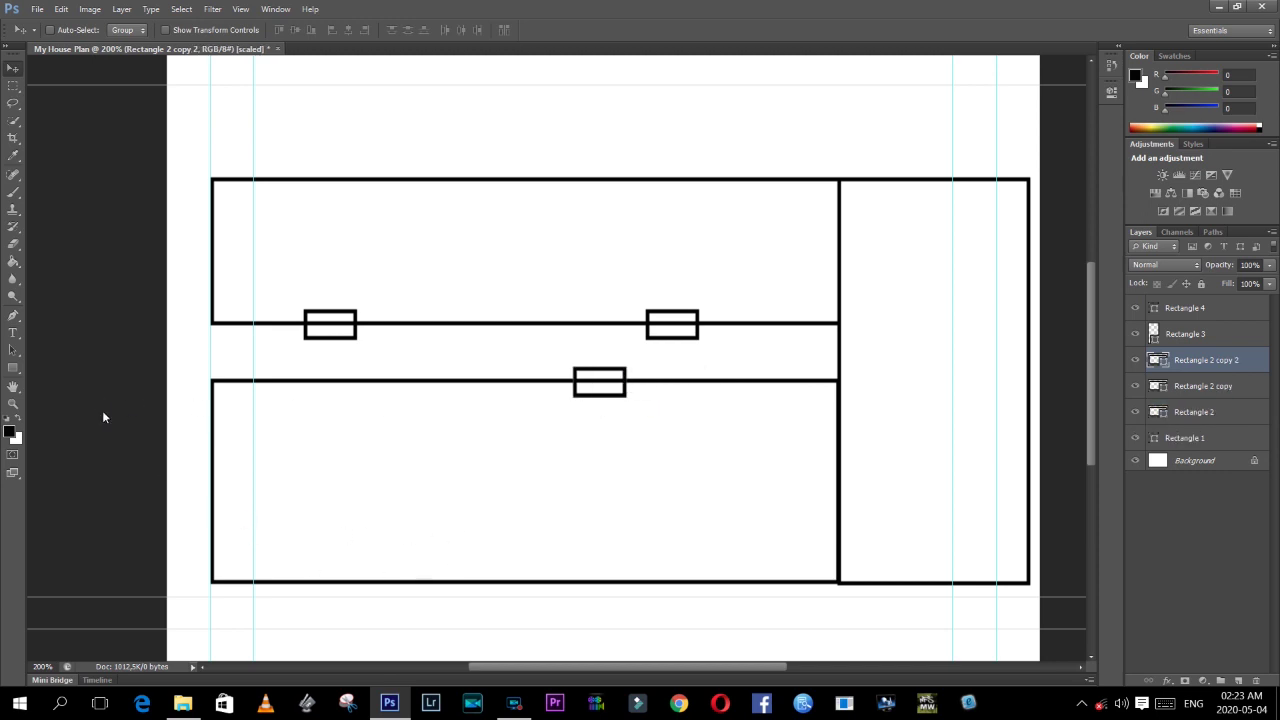
{"action": "key", "text": "u"}
{"action": "left_click", "coordinate": [1238, 680]}
{"action": "left_click_drag", "start_coordinate": [832, 346], "coordinate": [845, 365]}
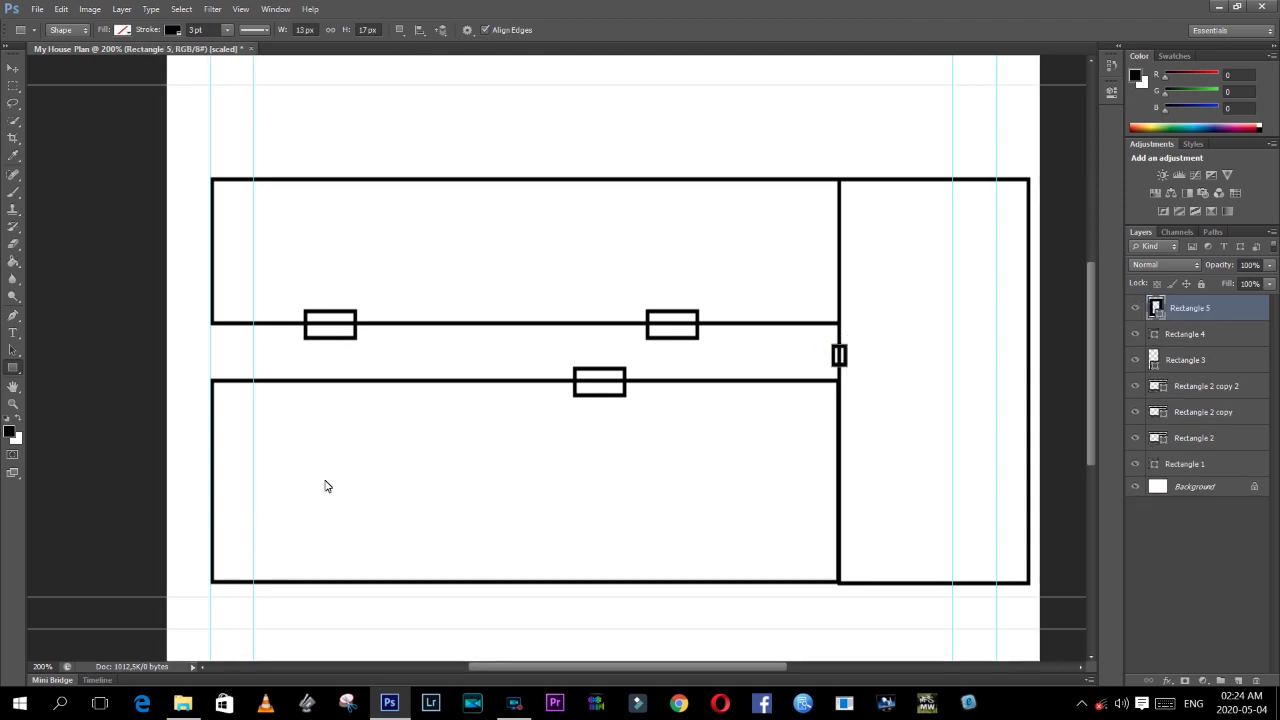
- Copy a second window box further left along the lower room's top wall, then begin a lower-left room
{"action": "left_click", "coordinate": [1190, 360]}
{"action": "left_click", "coordinate": [1135, 360]}
{"action": "left_click", "coordinate": [1135, 386]}
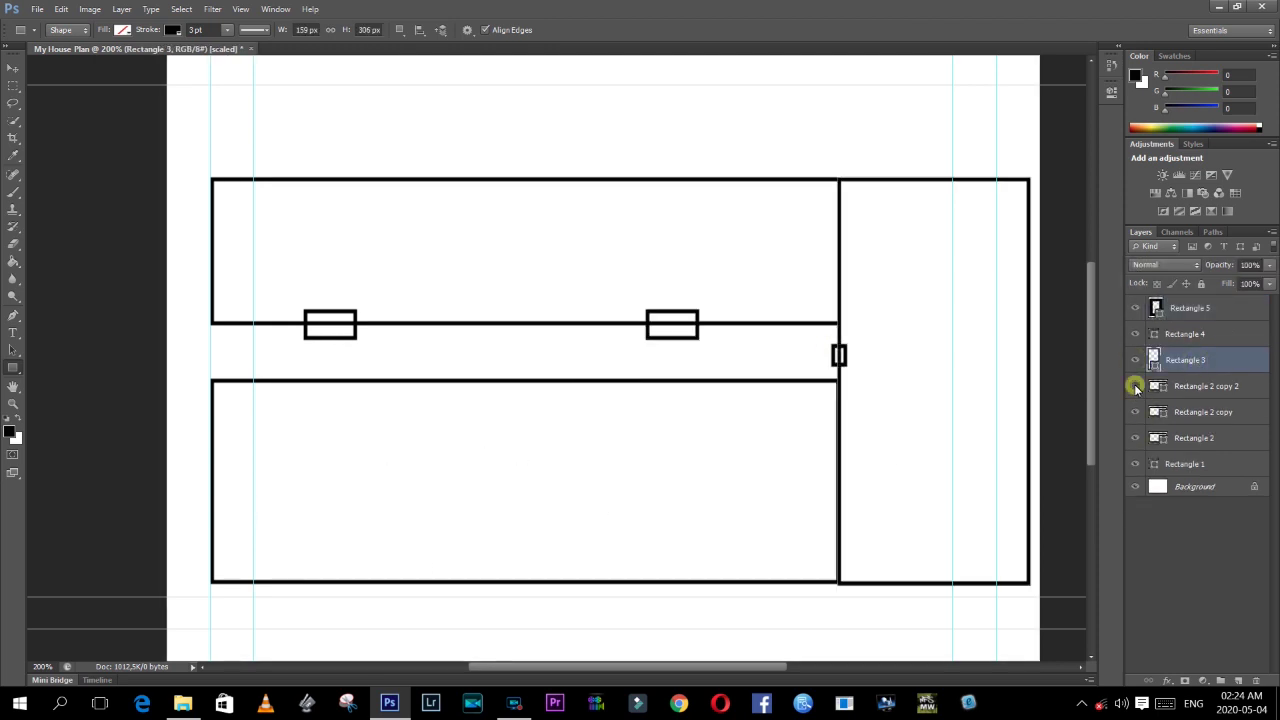
{"action": "left_click", "coordinate": [1135, 386]}
{"action": "left_click", "coordinate": [1206, 386]}
{"action": "key", "text": "v"}
{"action": "mouse_move", "coordinate": [596, 401]}
{"action": "left_mouse_down"}
{"action": "mouse_move", "coordinate": [306, 406]}
{"action": "mouse_move", "coordinate": [395, 407]}
{"action": "left_mouse_up"}
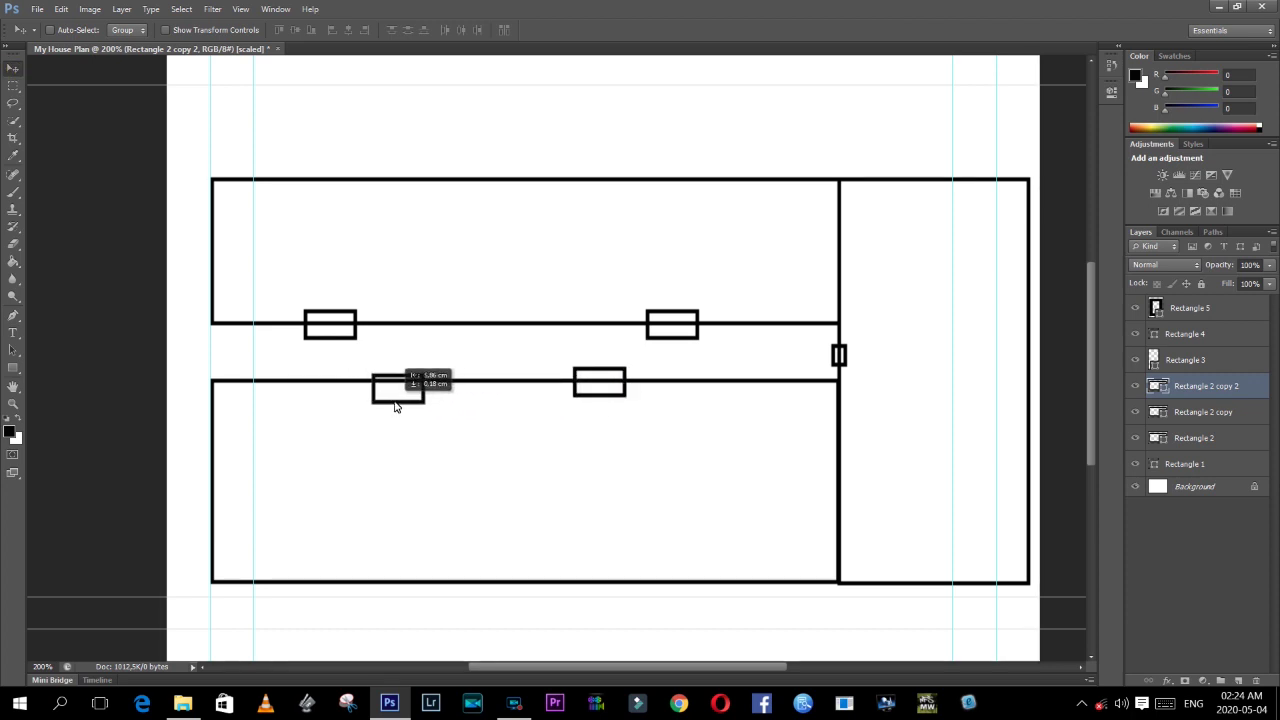
{"action": "left_click_drag", "start_coordinate": [407, 403], "coordinate": [366, 403]}
{"action": "left_click", "coordinate": [13, 368]}
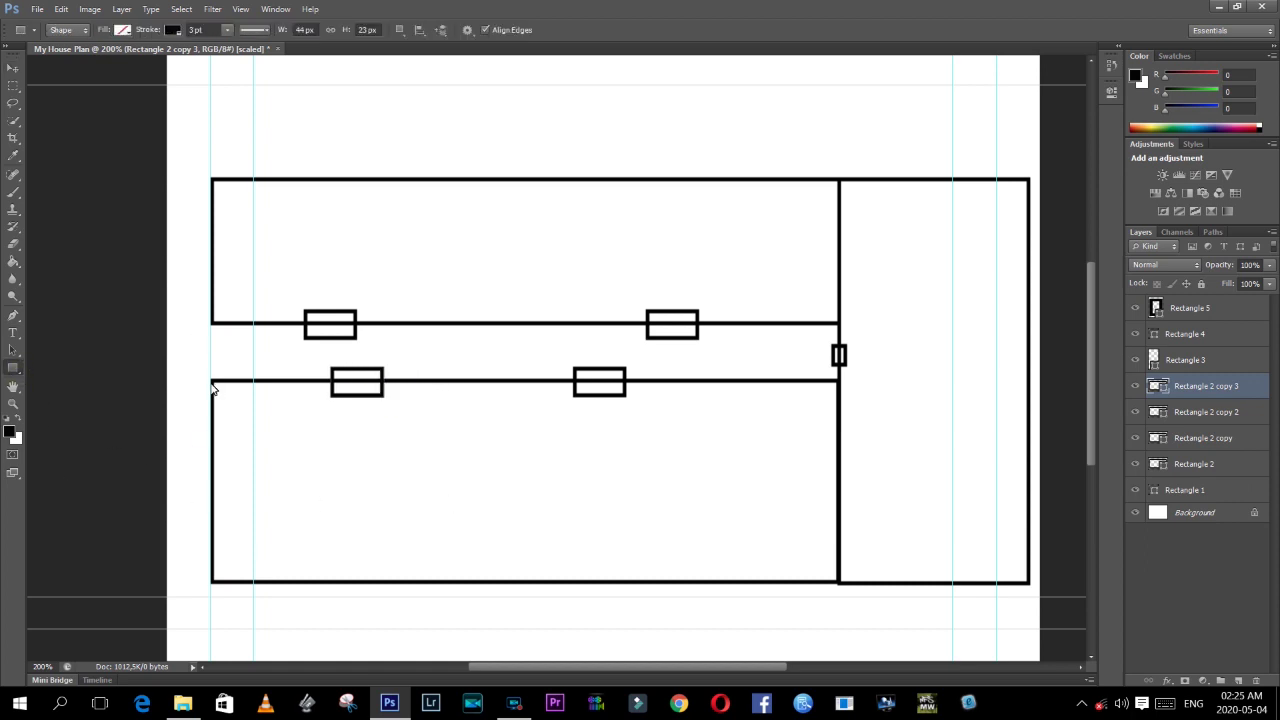
{"action": "left_click_drag", "start_coordinate": [213, 388], "coordinate": [433, 590]}
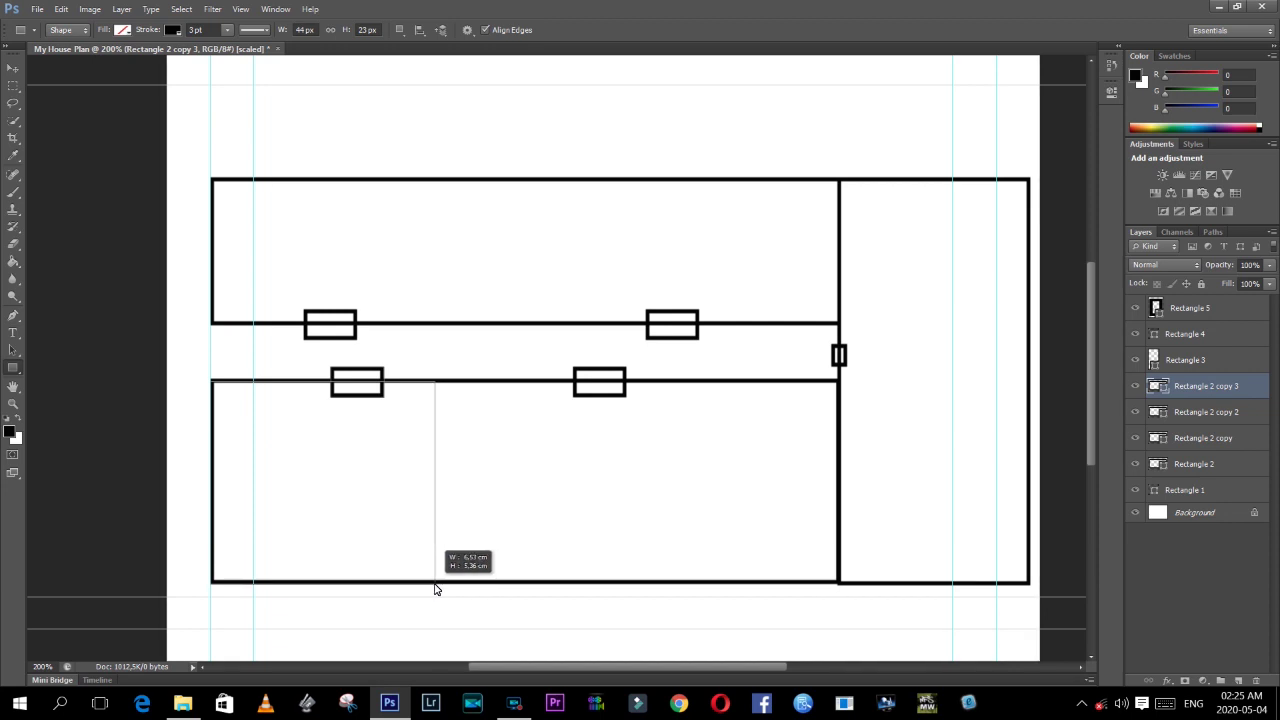
- Finish and commit the small lower-left room rectangle
{"action": "left_click_drag", "start_coordinate": [433, 590], "coordinate": [438, 590]}
{"action": "key", "text": "ctrl+t"}
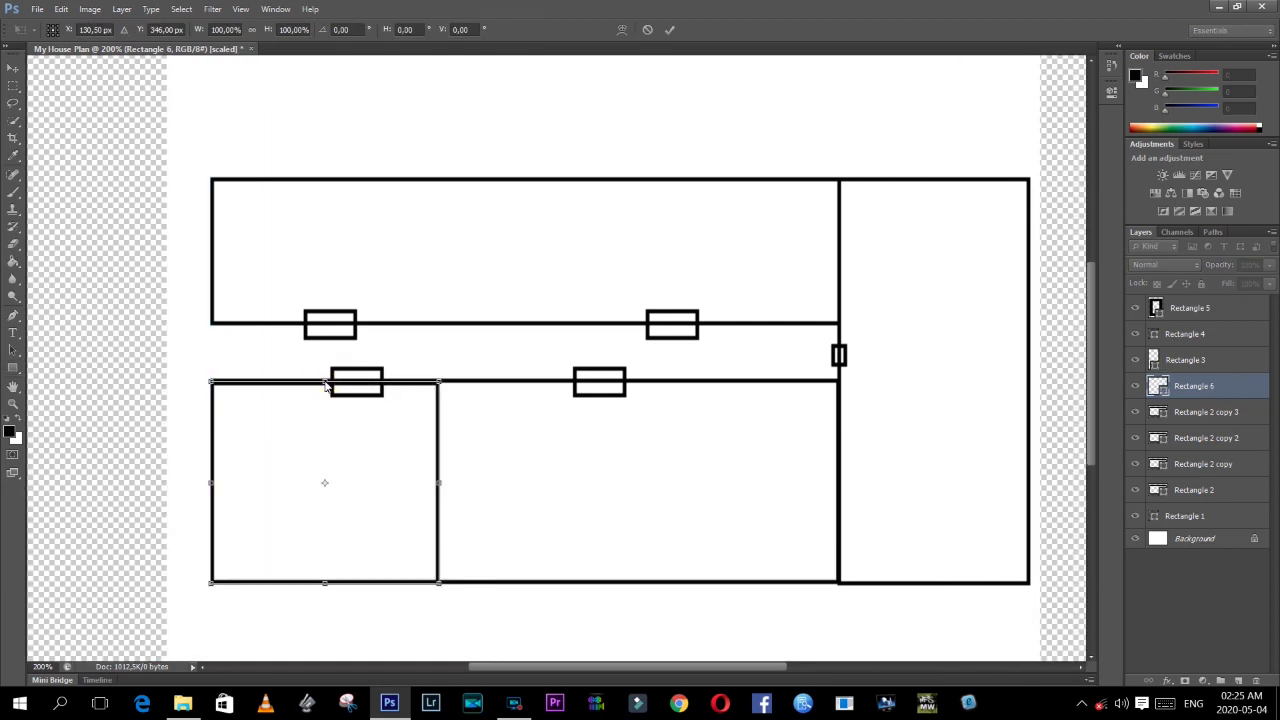
{"action": "left_click", "coordinate": [670, 29]}
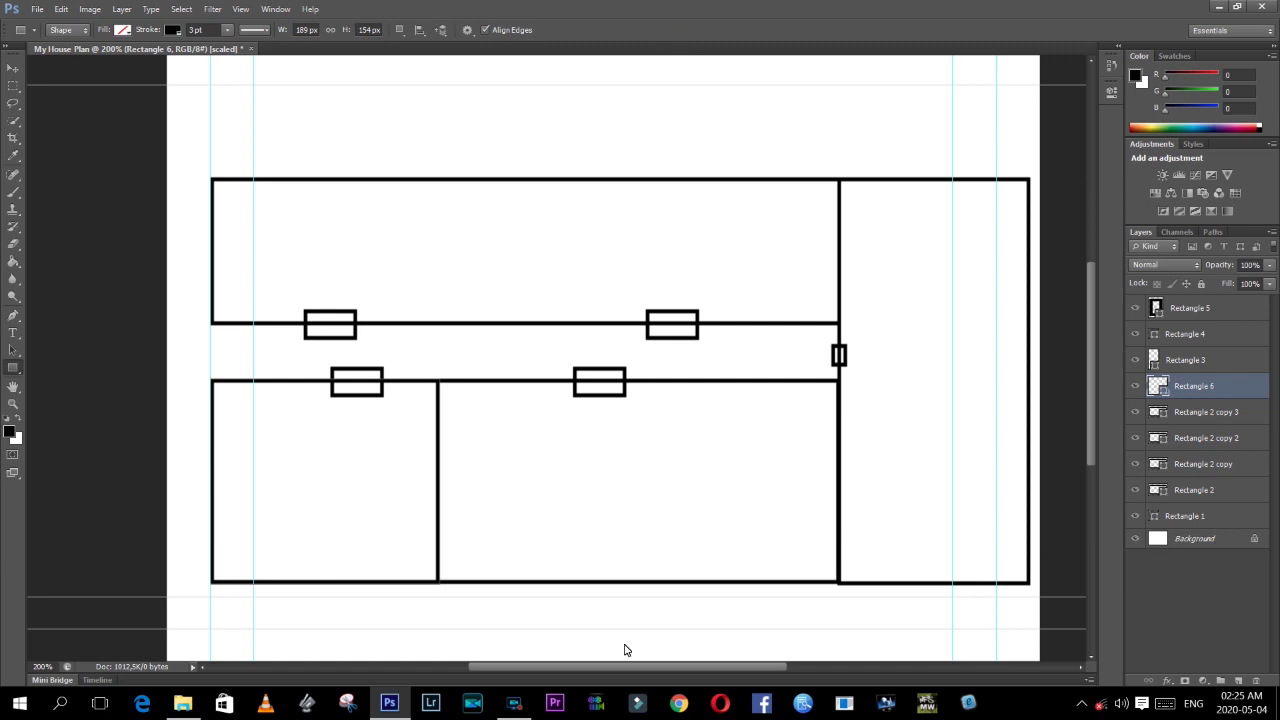
- Move a window box onto the central room's bottom wall and stretch it into a long window
{"action": "left_click_drag", "start_coordinate": [1091, 383], "coordinate": [1091, 421]}
{"action": "left_click", "coordinate": [1158, 410]}
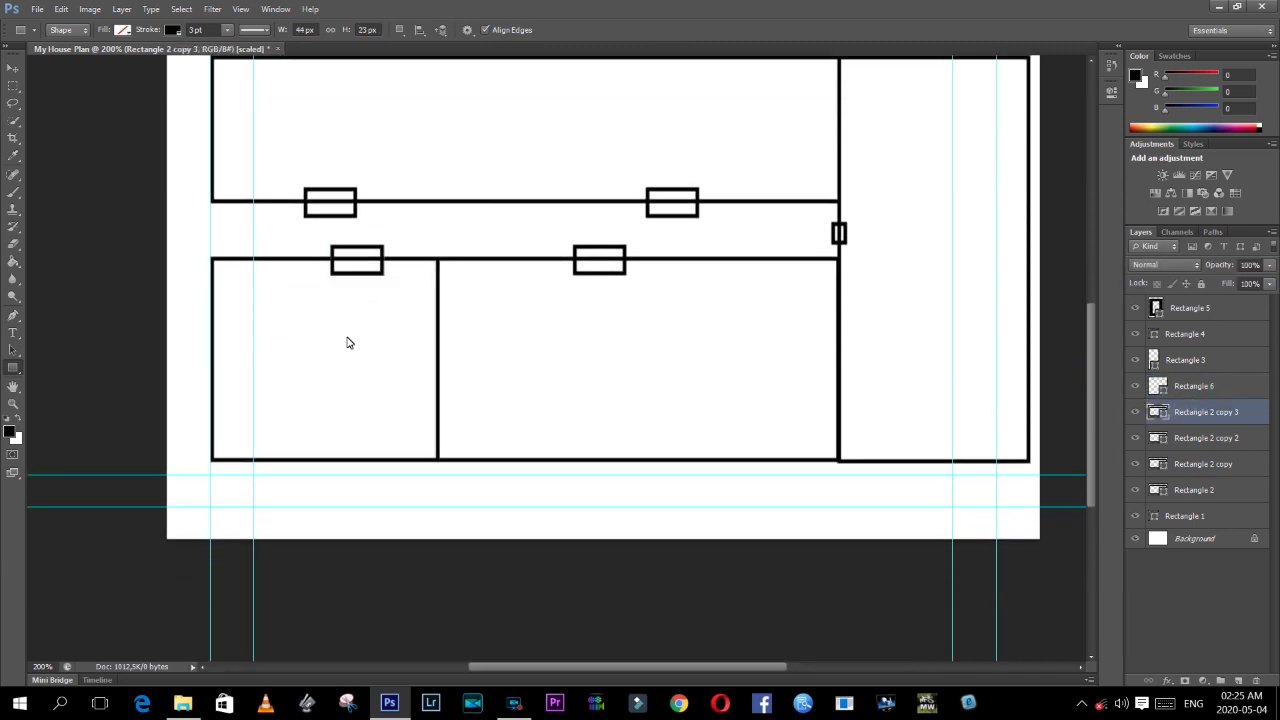
{"action": "key", "text": "v"}
{"action": "mouse_move", "coordinate": [353, 280]}
{"action": "left_mouse_down"}
{"action": "mouse_move", "coordinate": [390, 479]}
{"action": "mouse_move", "coordinate": [611, 484]}
{"action": "left_mouse_up"}
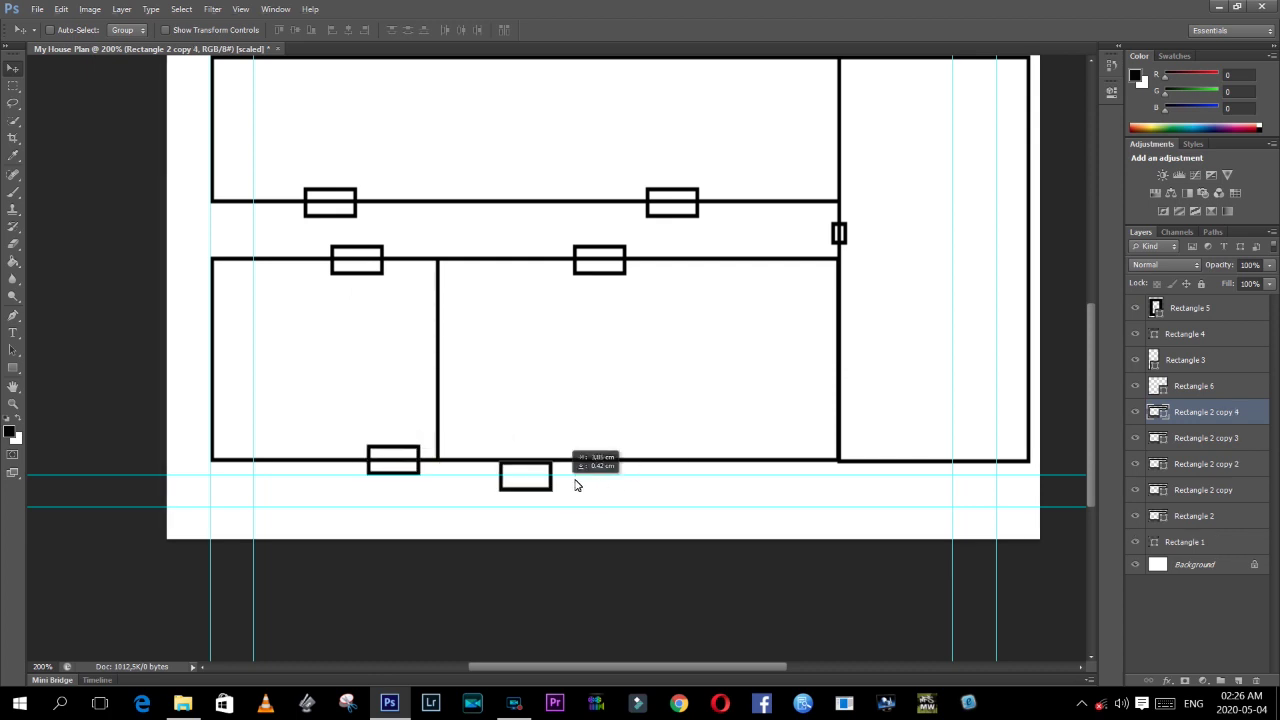
{"action": "key", "text": "ctrl+t"}
{"action": "left_click_drag", "start_coordinate": [615, 462], "coordinate": [720, 462]}
{"action": "left_click", "coordinate": [670, 29]}
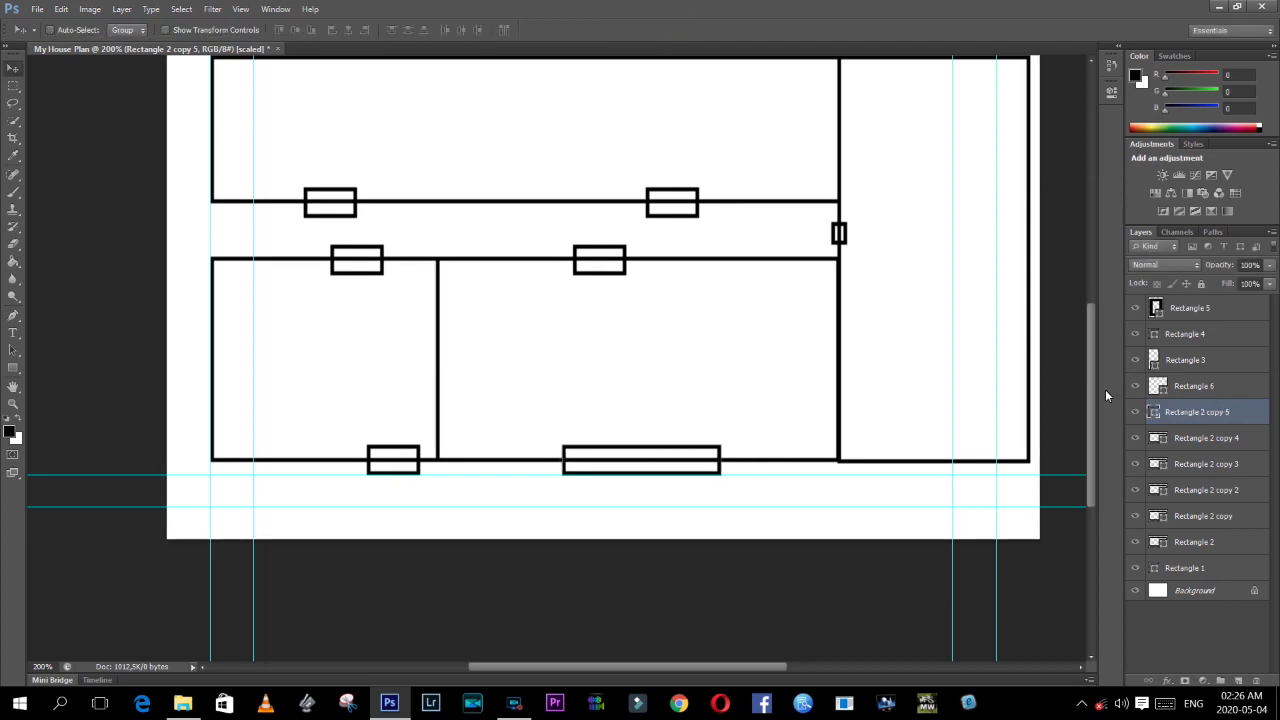
{"action": "left_click_drag", "start_coordinate": [1105, 389], "coordinate": [1097, 363]}
{"action": "key", "text": "u"}
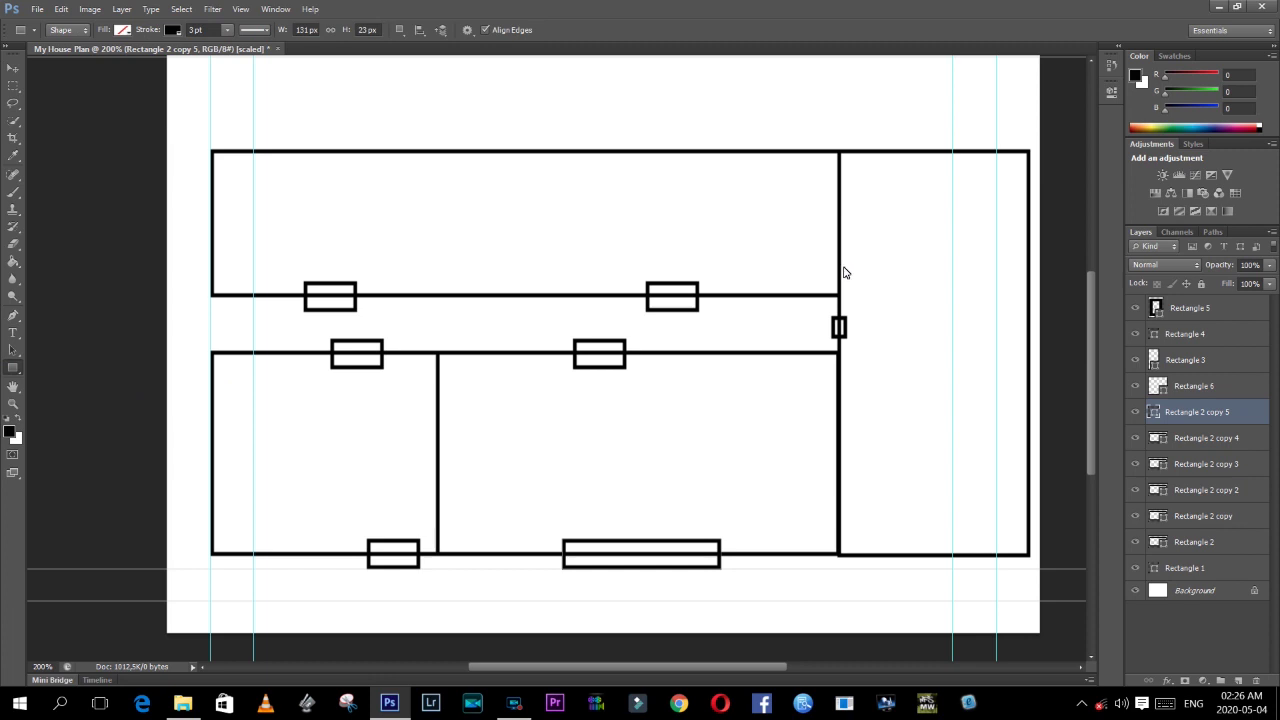
{"action": "left_click_drag", "start_coordinate": [841, 268], "coordinate": [1026, 153]}
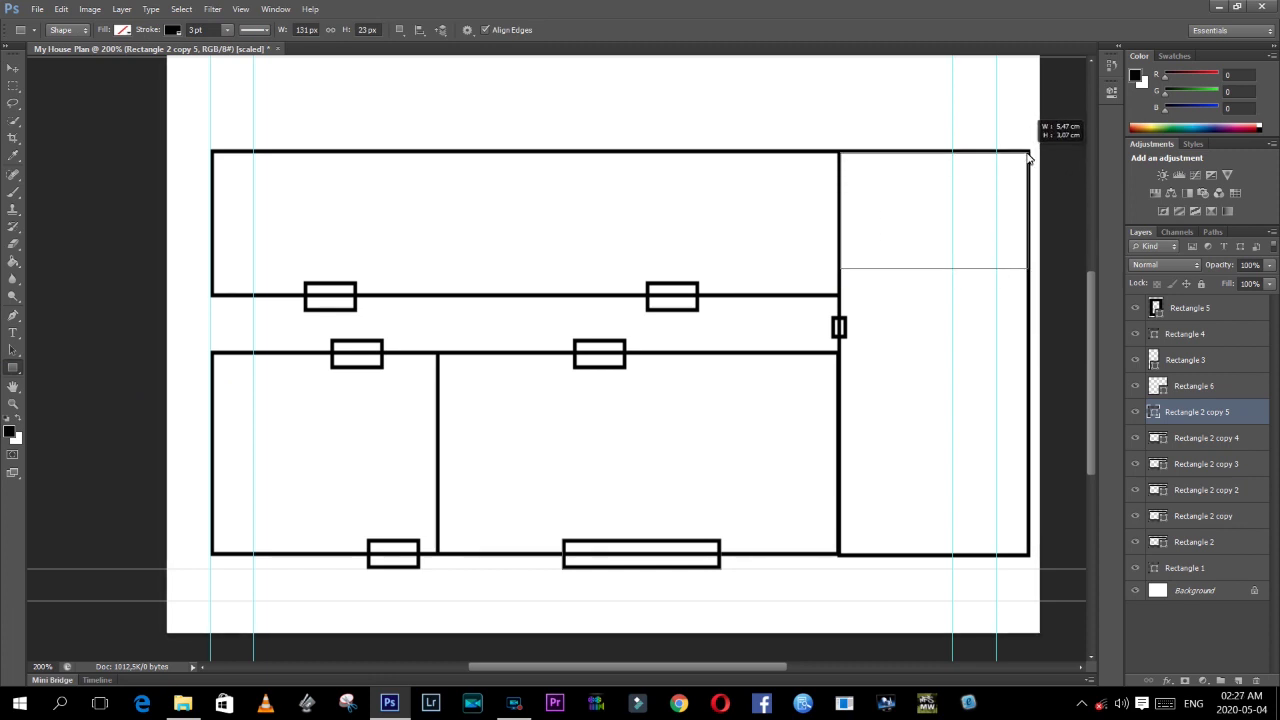
- Copy a small window onto the lower wall of the new room atop the right room
{"action": "left_click", "coordinate": [1190, 438]}
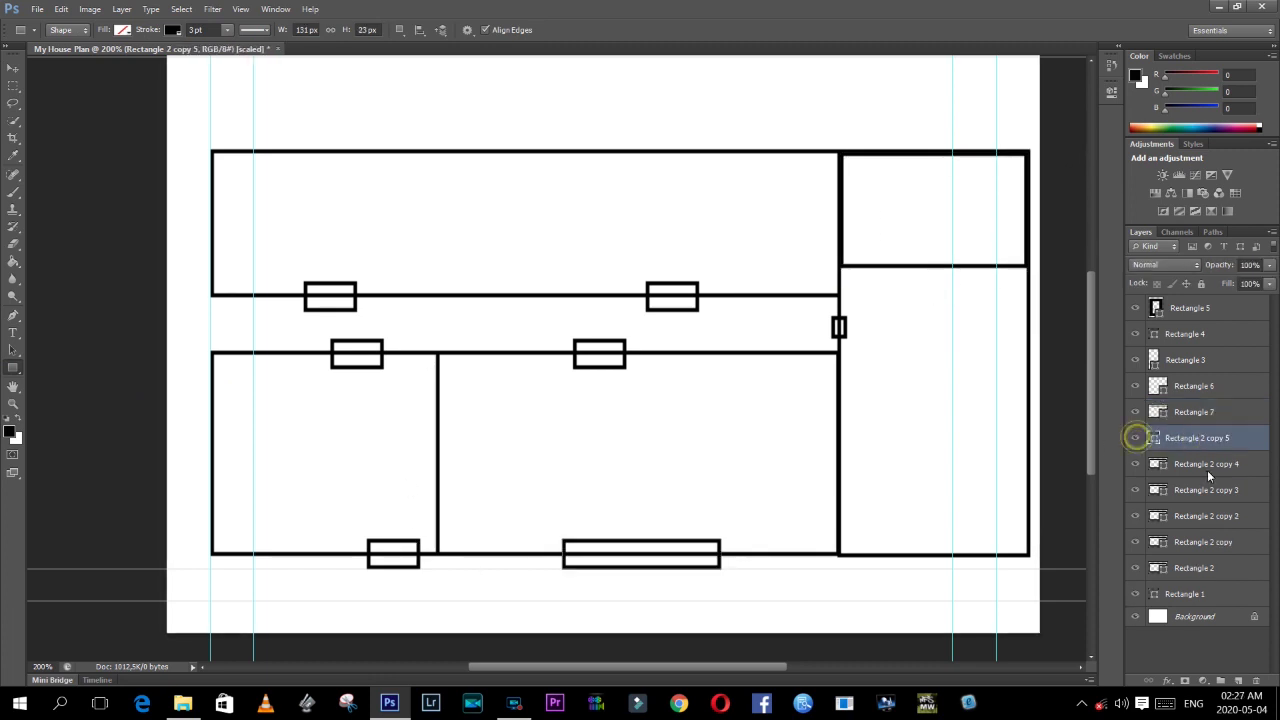
{"action": "left_click", "coordinate": [1200, 464]}
{"action": "key", "text": "v"}
{"action": "left_click_drag", "start_coordinate": [388, 548], "coordinate": [937, 261]}
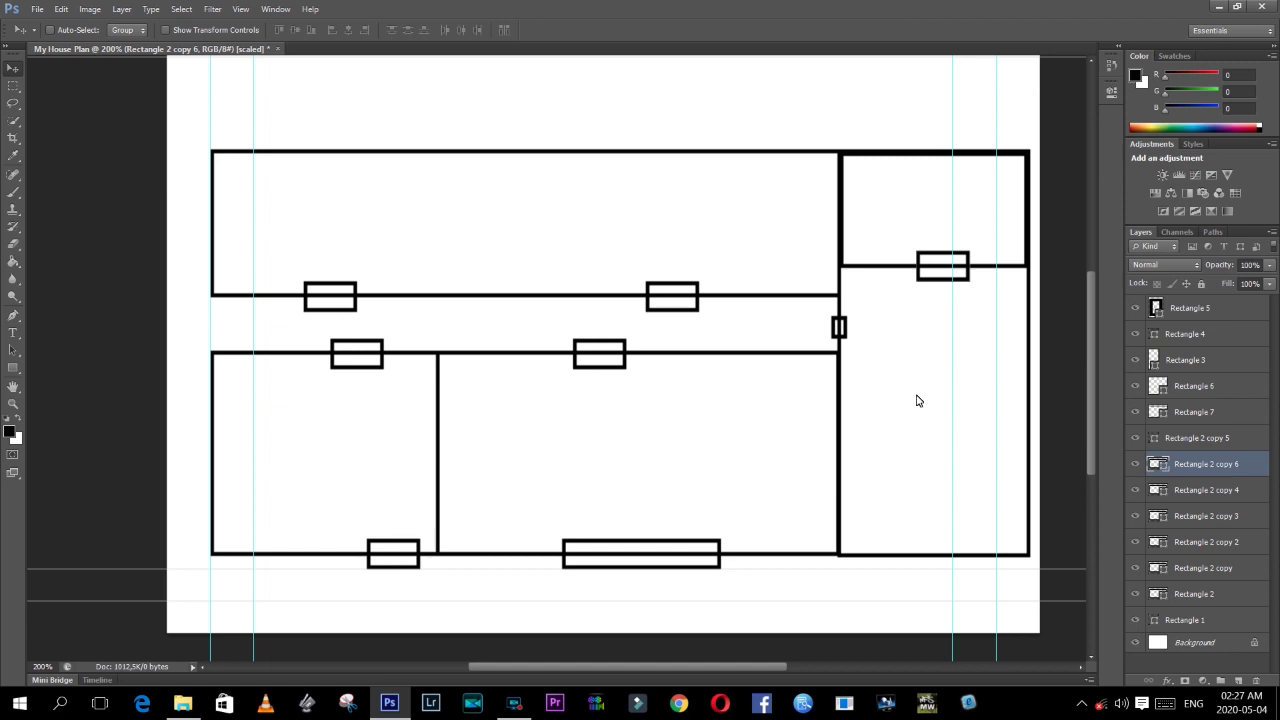
- Draw a rectangle dividing the top room from the top-left corner, nudged left
{"action": "key", "text": "u"}
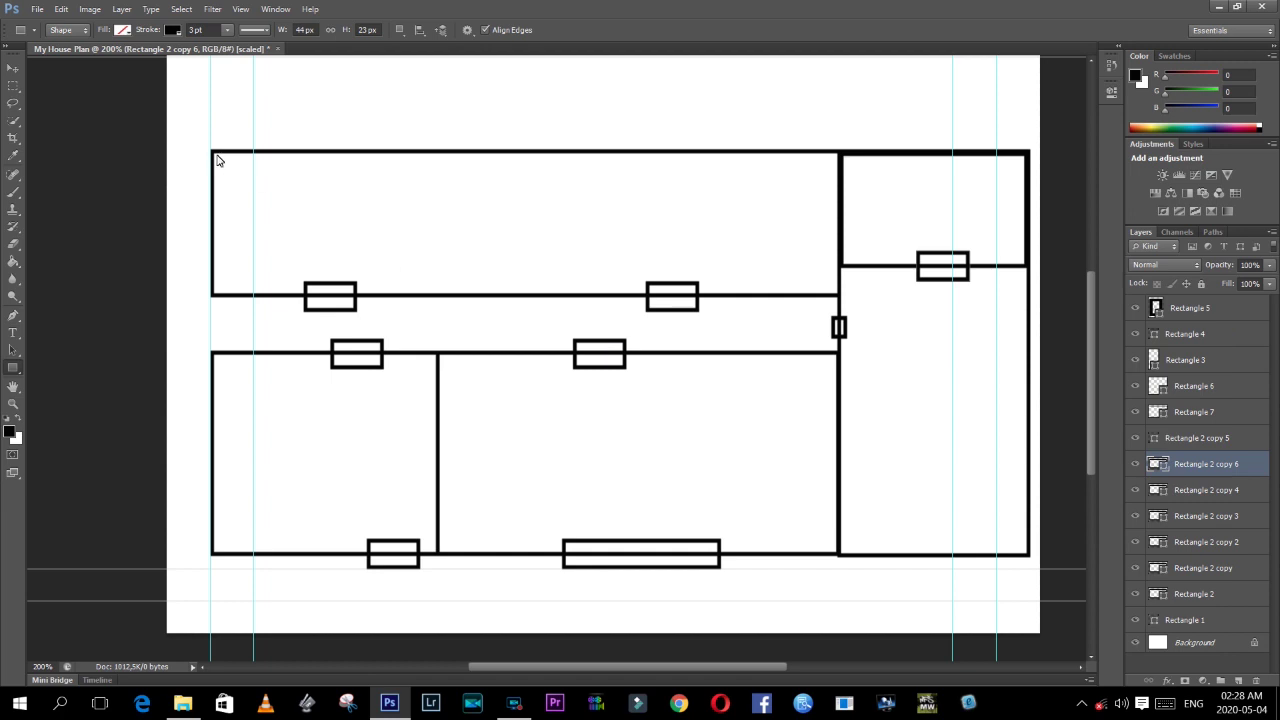
{"action": "left_click_drag", "start_coordinate": [213, 155], "coordinate": [642, 300]}
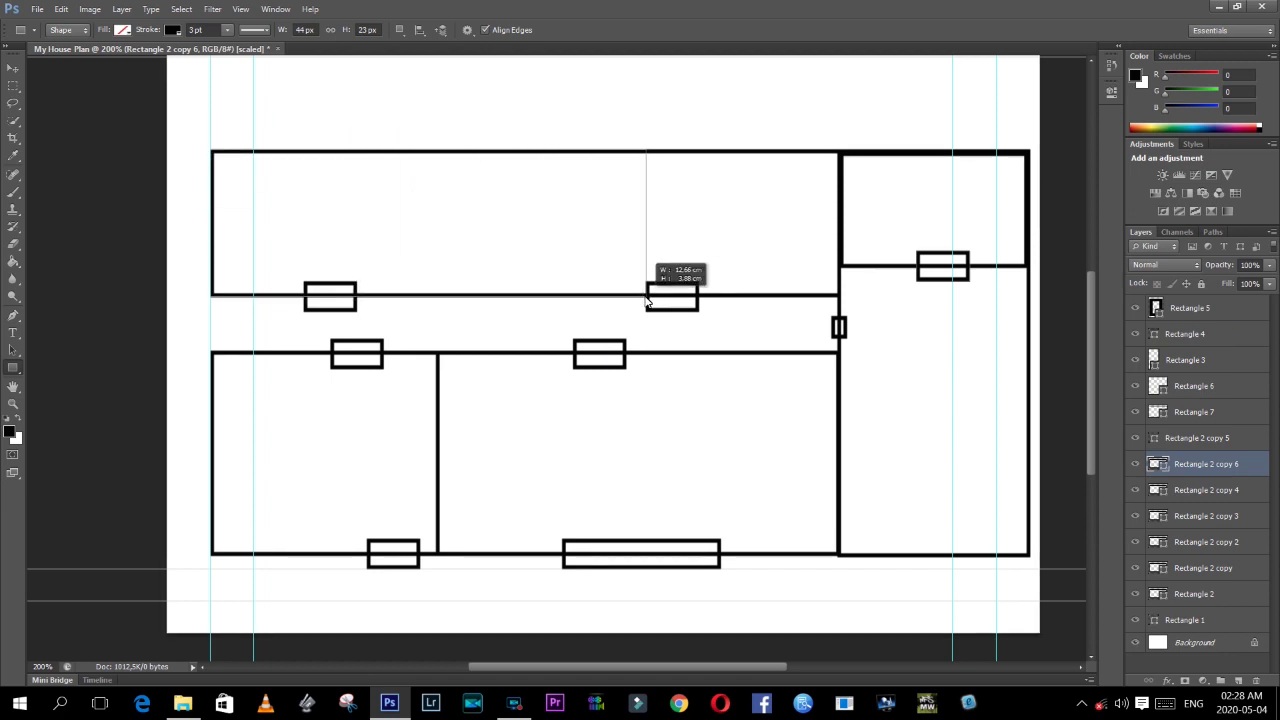
{"action": "left_click_drag", "start_coordinate": [642, 300], "coordinate": [643, 296]}
{"action": "key", "text": "v"}
{"action": "key", "text": "Left"}
{"action": "key", "text": "Left"}
{"action": "key", "text": "Left"}
{"action": "key", "text": "Left"}
{"action": "key", "text": "Left"}
{"action": "key", "text": "Left"}
{"action": "key", "text": "Left"}
{"action": "key", "text": "Left"}
{"action": "key", "text": "Left"}
{"action": "key", "text": "Left"}
{"action": "key", "text": "Left"}
{"action": "key", "text": "Left"}
{"action": "key", "text": "Left"}
{"action": "key", "text": "Left"}
{"action": "key", "text": "Left"}
{"action": "key", "text": "Left"}
{"action": "key", "text": "Left"}
{"action": "key", "text": "Left"}
{"action": "key", "text": "Left"}
{"action": "key", "text": "Left"}
{"action": "key", "text": "Left"}
{"action": "key", "text": "Left"}
{"action": "key", "text": "Left"}
{"action": "key", "text": "Left"}
{"action": "key", "text": "Left"}
{"action": "key", "text": "Left"}
{"action": "key", "text": "Left"}
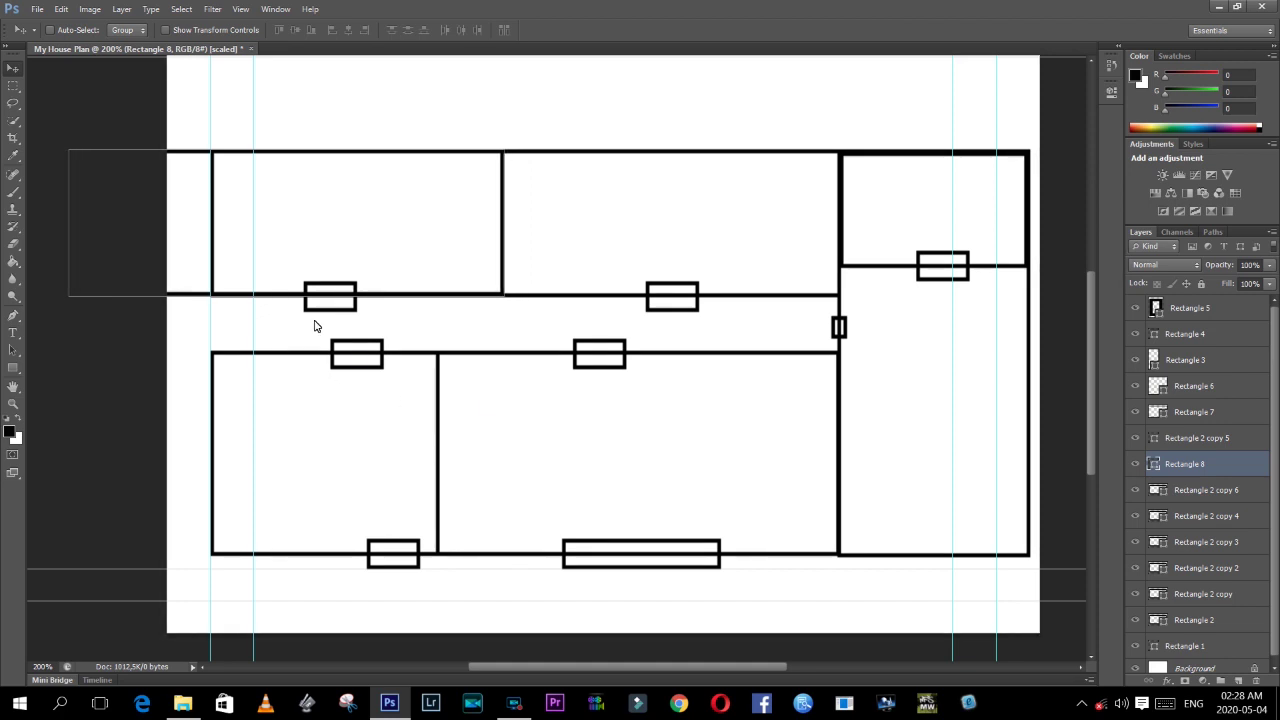
- Resize the top-left room down to the passage wall and pull its left edge inward
{"action": "key", "text": "ctrl+t"}
{"action": "left_click_drag", "start_coordinate": [286, 296], "coordinate": [290, 357]}
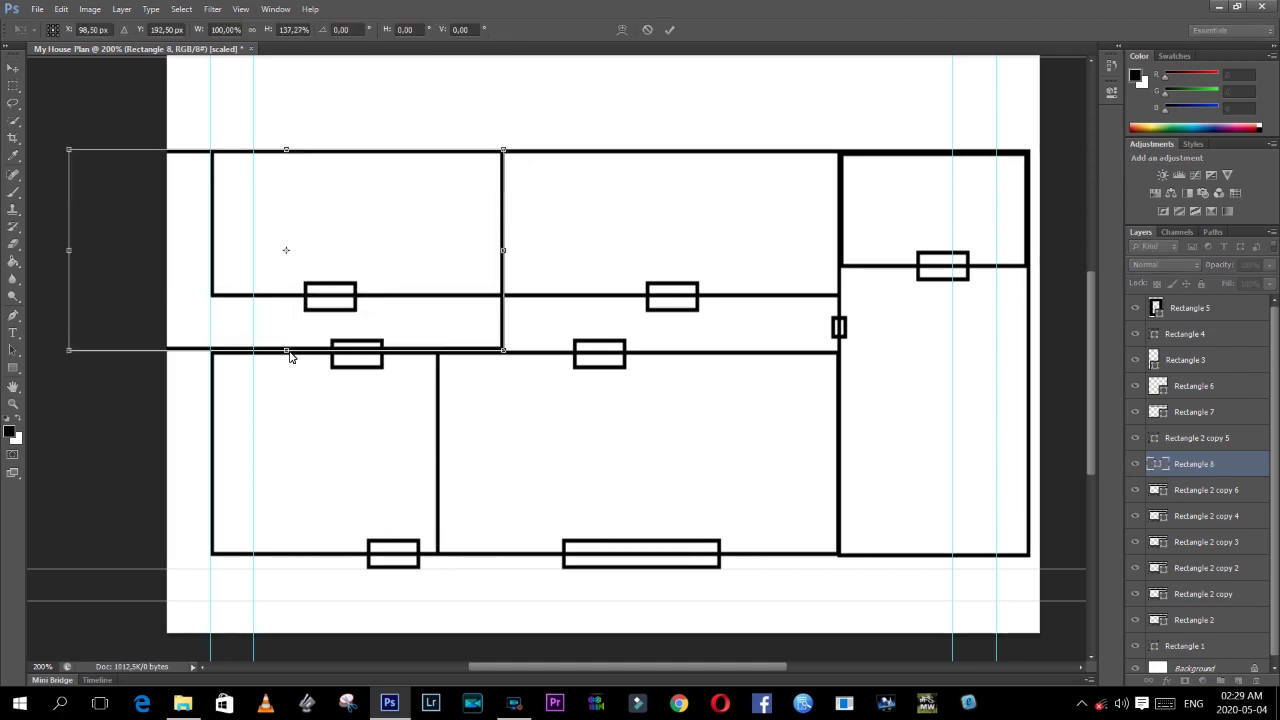
{"action": "left_click_drag", "start_coordinate": [68, 250], "coordinate": [85, 252]}
{"action": "key", "text": "Down"}
{"action": "key", "text": "Down"}
{"action": "left_click_drag", "start_coordinate": [295, 352], "coordinate": [300, 356]}
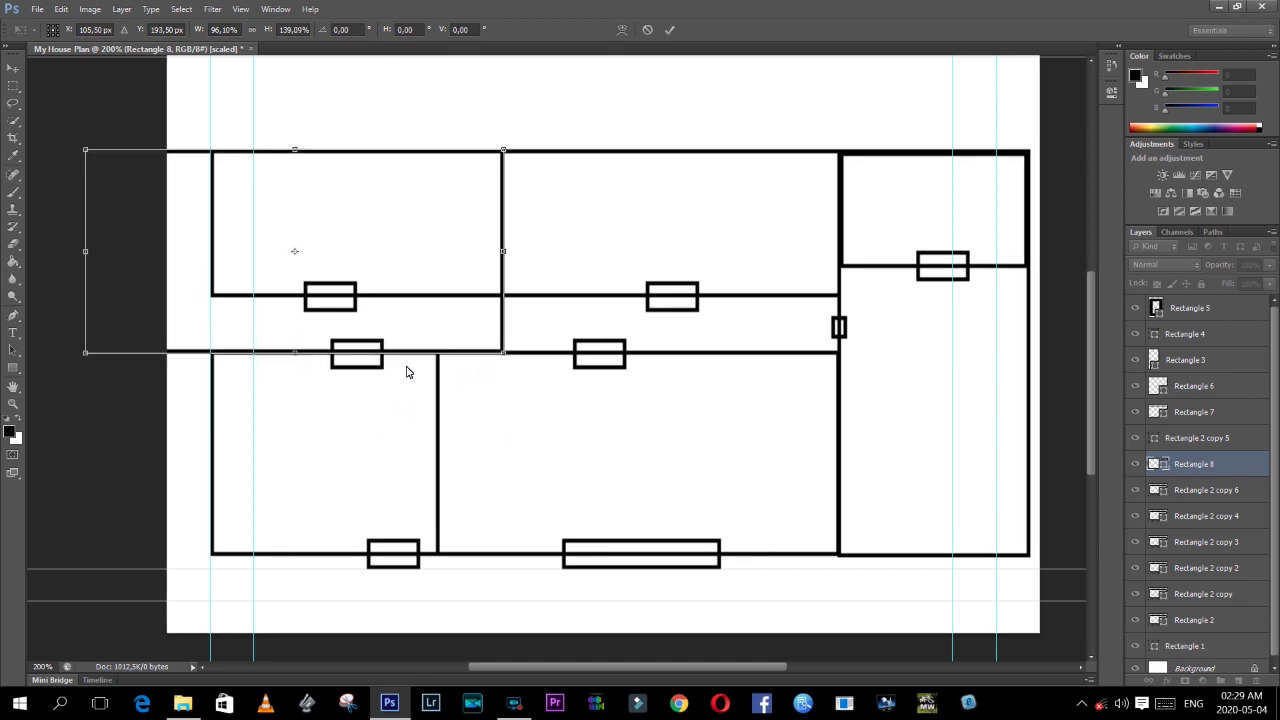
{"action": "key", "text": "Return"}
- Draw a small rectangle at the passage's left end, erase a wall segment, and heighten it
{"action": "mouse_move", "coordinate": [212, 296]}
{"action": "left_mouse_down"}
{"action": "mouse_move", "coordinate": [251, 354]}
{"action": "mouse_move", "coordinate": [277, 352]}
{"action": "left_mouse_up"}
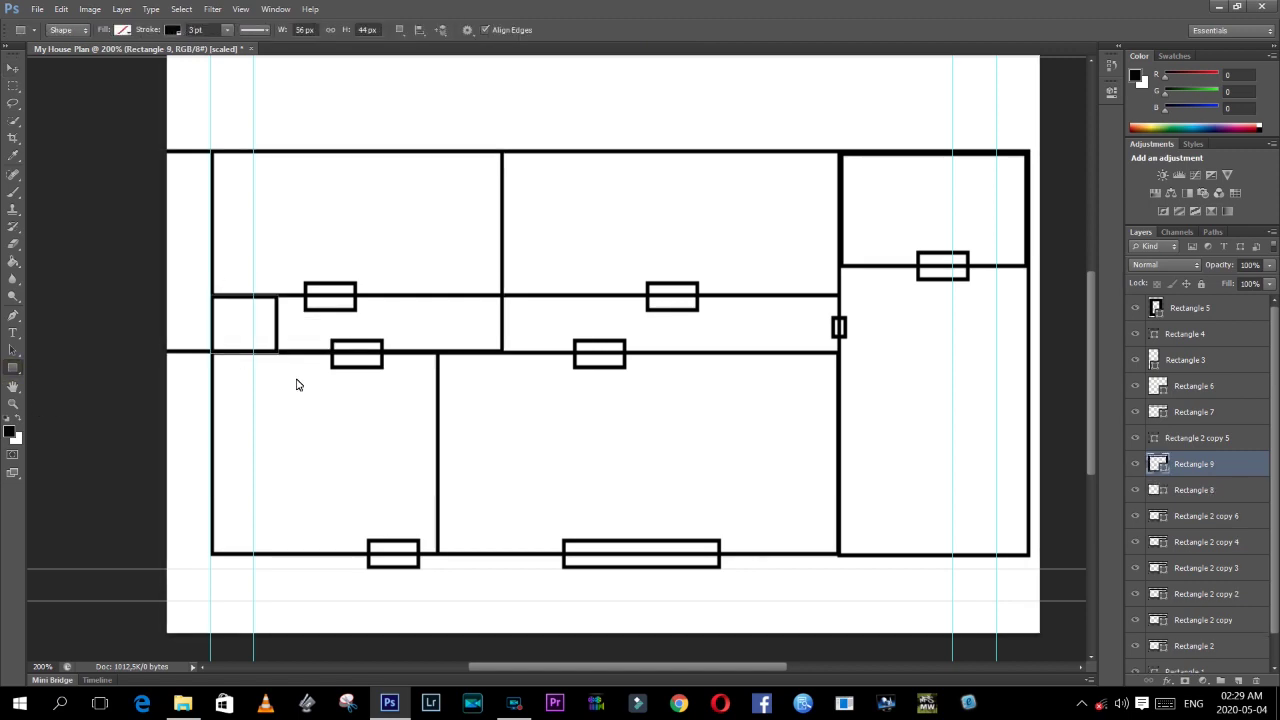
{"action": "key", "text": "e"}
{"action": "left_click", "coordinate": [306, 403]}
{"action": "key", "text": "Return"}
{"action": "key", "text": "Delete"}
{"action": "key", "text": "ctrl+d"}
{"action": "key", "text": "ctrl+t"}
{"action": "left_click_drag", "start_coordinate": [241, 296], "coordinate": [242, 294]}
{"action": "left_click", "coordinate": [669, 29]}
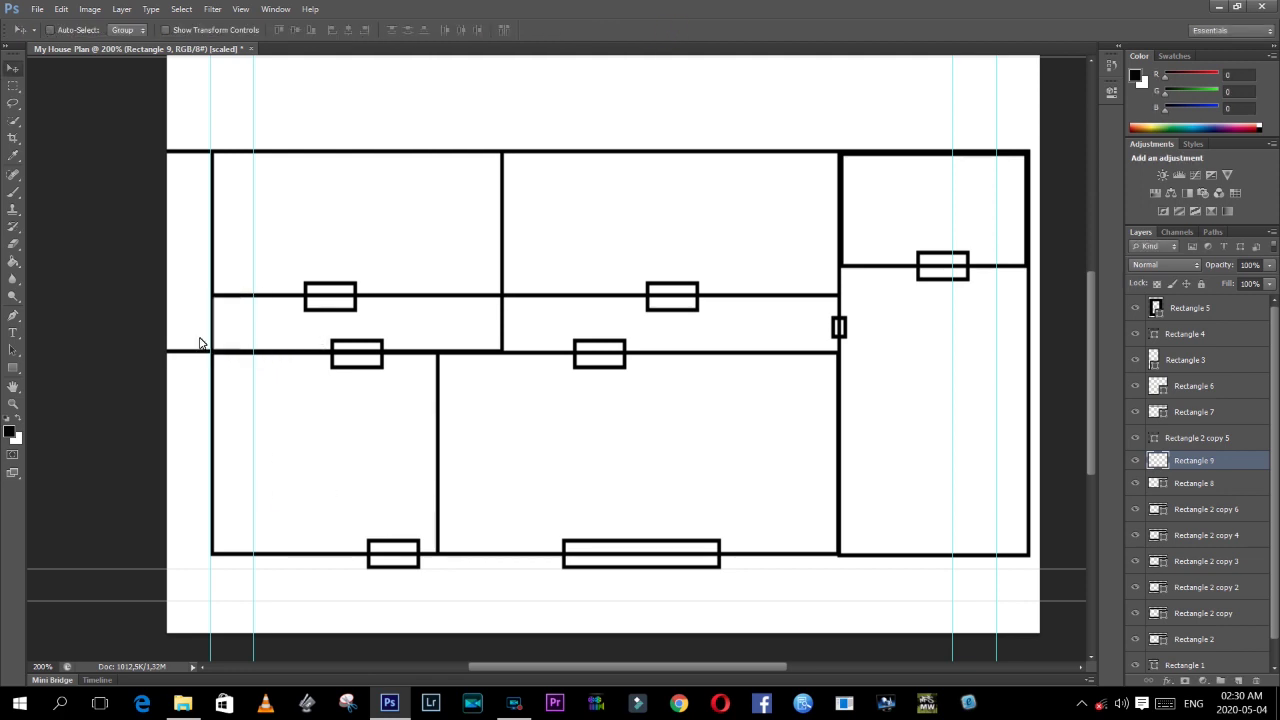
- Draw a small window on the corridor's left end wall
{"action": "key", "text": "u"}
{"action": "left_click_drag", "start_coordinate": [203, 316], "coordinate": [220, 334]}
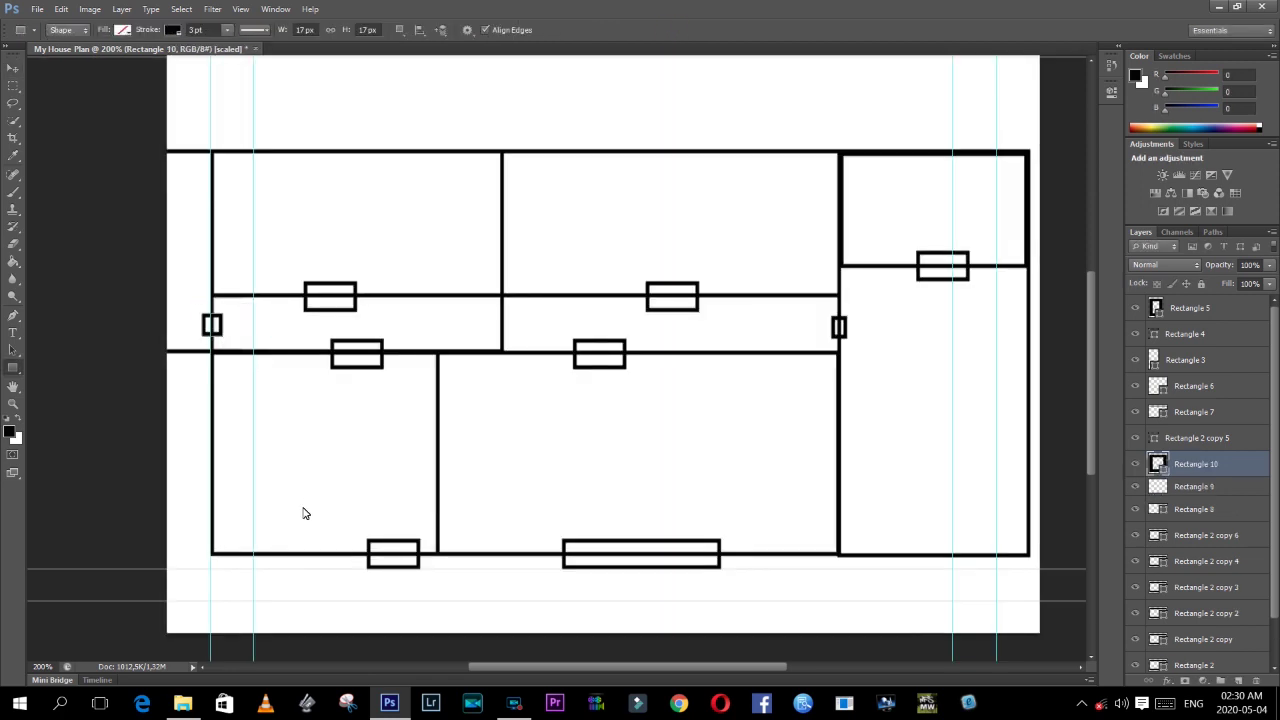
{"action": "left_click", "coordinate": [1204, 318]}
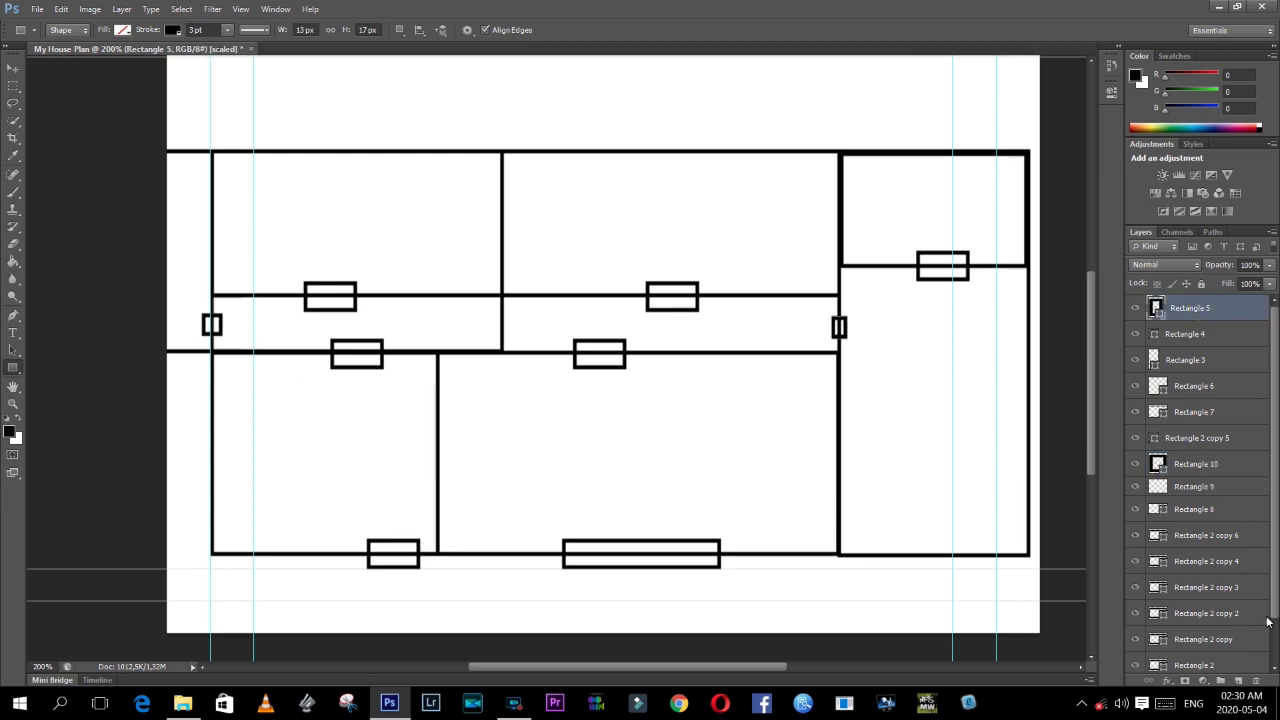
{"action": "scroll", "coordinate": [1210, 600], "scroll_direction": "down", "scroll_amount": 2}
- Scale the whole floor plan down and move it right to fit the page
{"action": "left_click", "coordinate": [1215, 645], "text": "shift"}
{"action": "key", "text": "ctrl+t"}
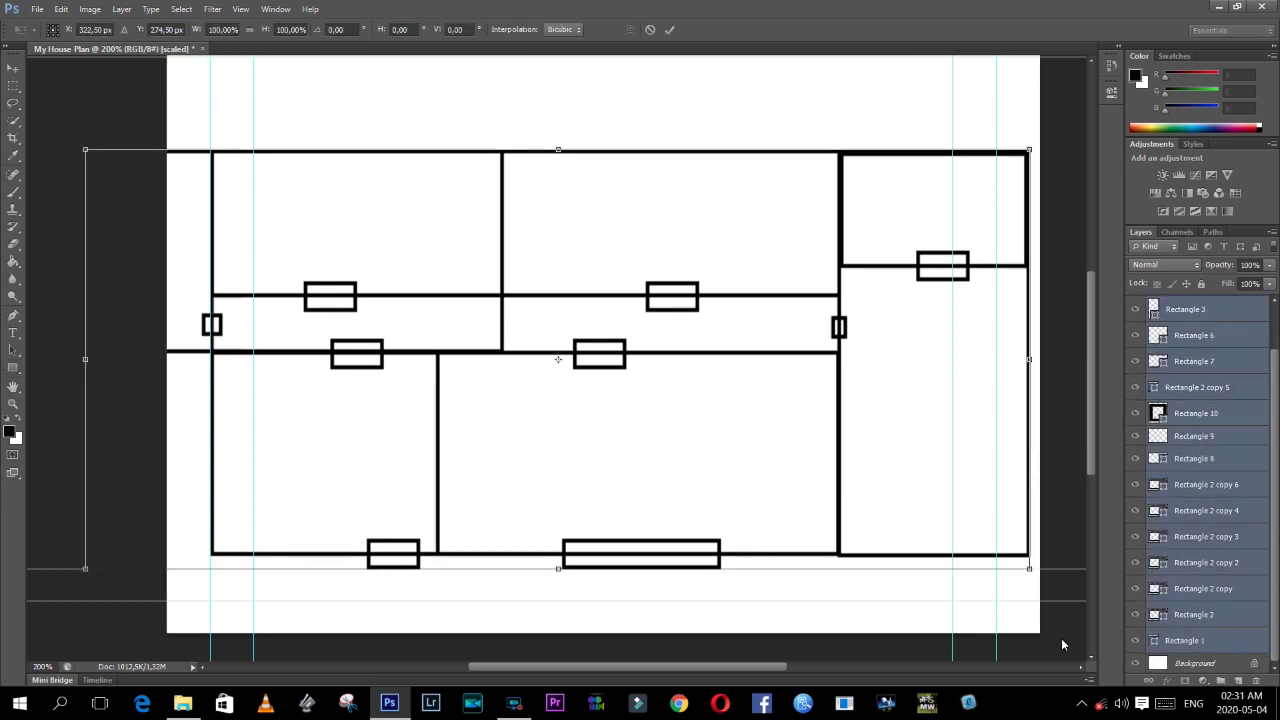
{"action": "left_click_drag", "start_coordinate": [1033, 575], "coordinate": [814, 494]}
{"action": "left_click_drag", "start_coordinate": [540, 392], "coordinate": [649, 394]}
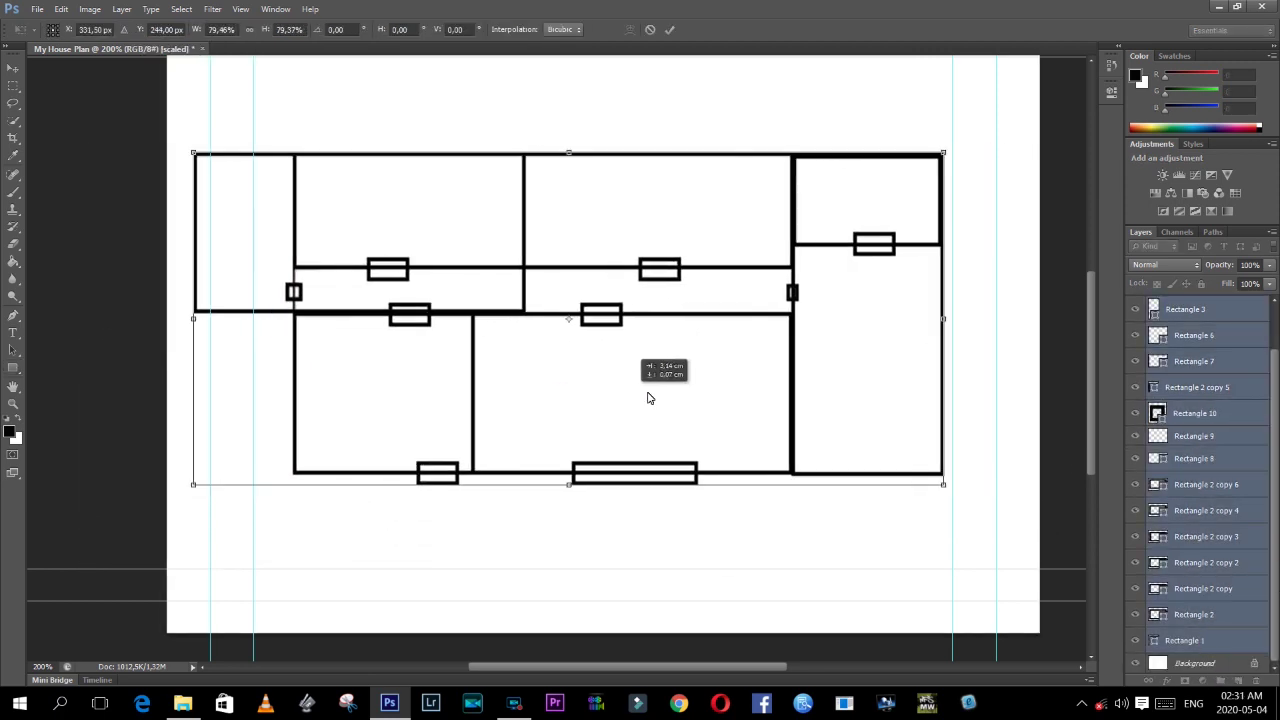
{"action": "key", "text": "Return"}
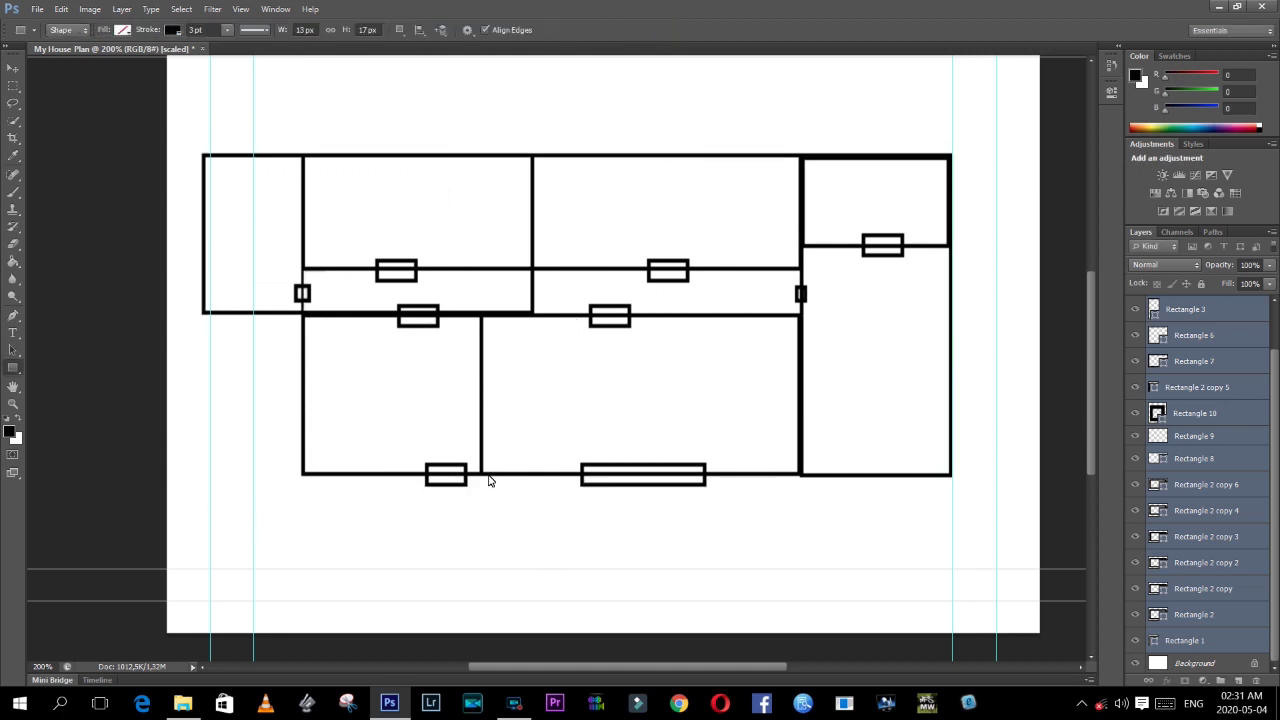
- Draw a new room below the central room's bottom wall
{"action": "left_click_drag", "start_coordinate": [497, 477], "coordinate": [790, 592]}
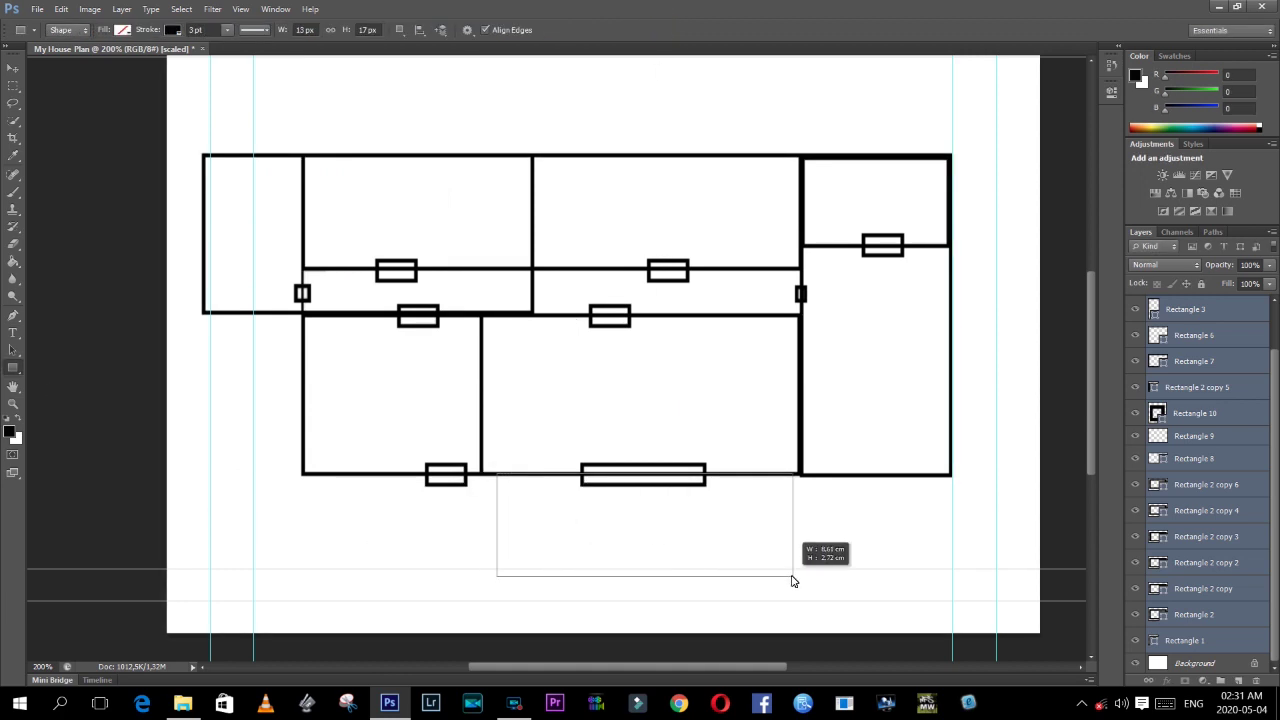
{"action": "left_click_drag", "start_coordinate": [790, 594], "coordinate": [799, 589]}
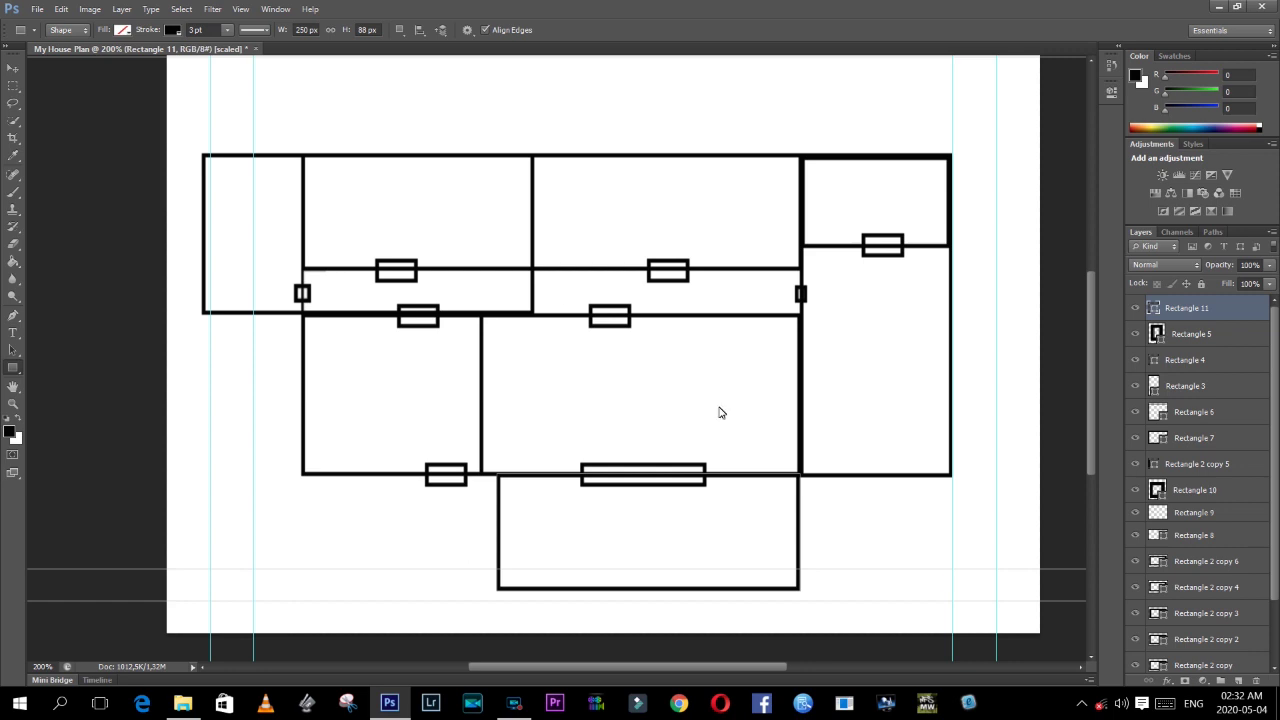
{"action": "key", "text": "t"}
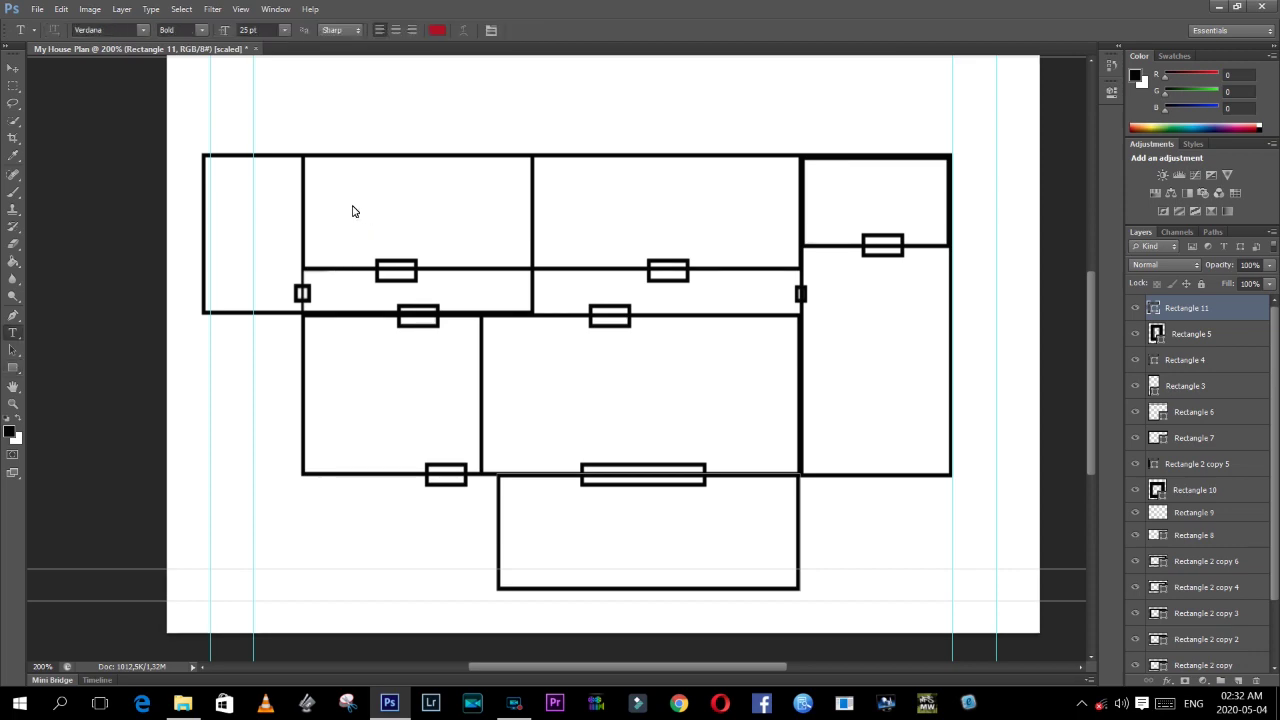
- Label the top-left room Boys Room and the top-middle room Girls Room in red bold text
{"action": "left_click", "coordinate": [323, 185]}
{"action": "type", "text": "Boys"}
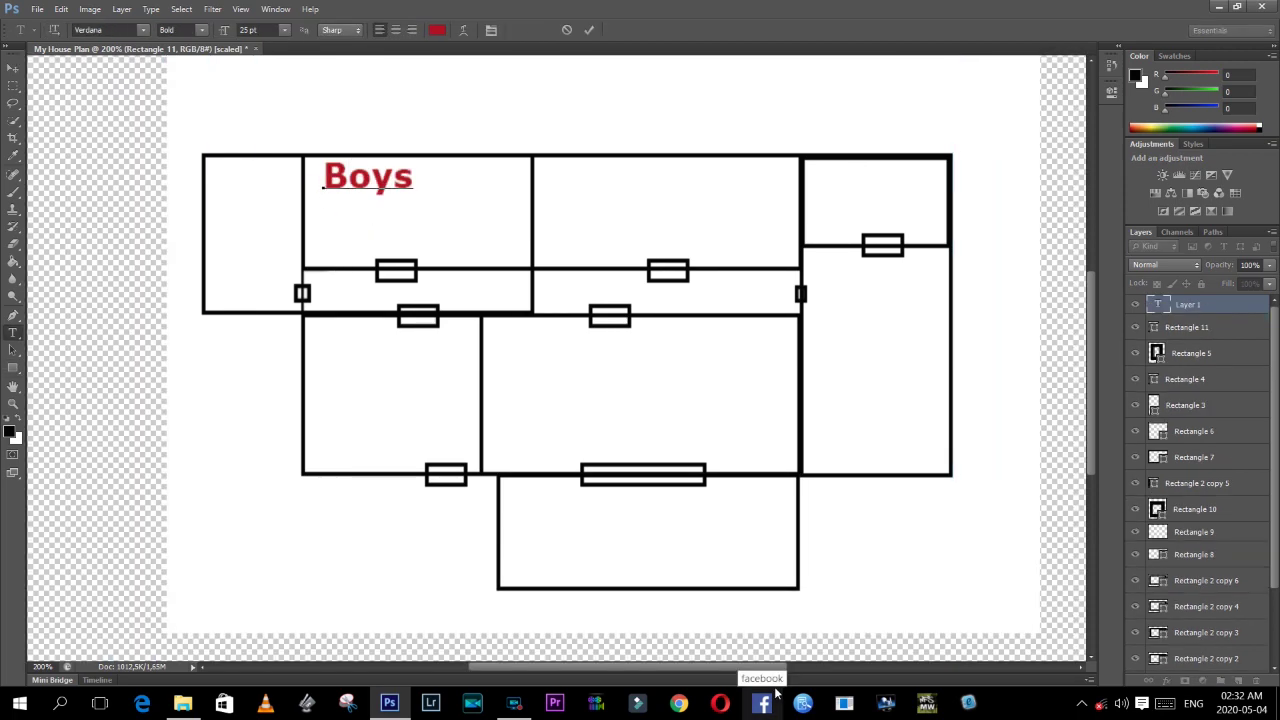
{"action": "type", "text": " Romm"}
{"action": "key", "text": "BackSpace"}
{"action": "key", "text": "BackSpace"}
{"action": "type", "text": "om"}
{"action": "key", "text": "ctrl+Return"}
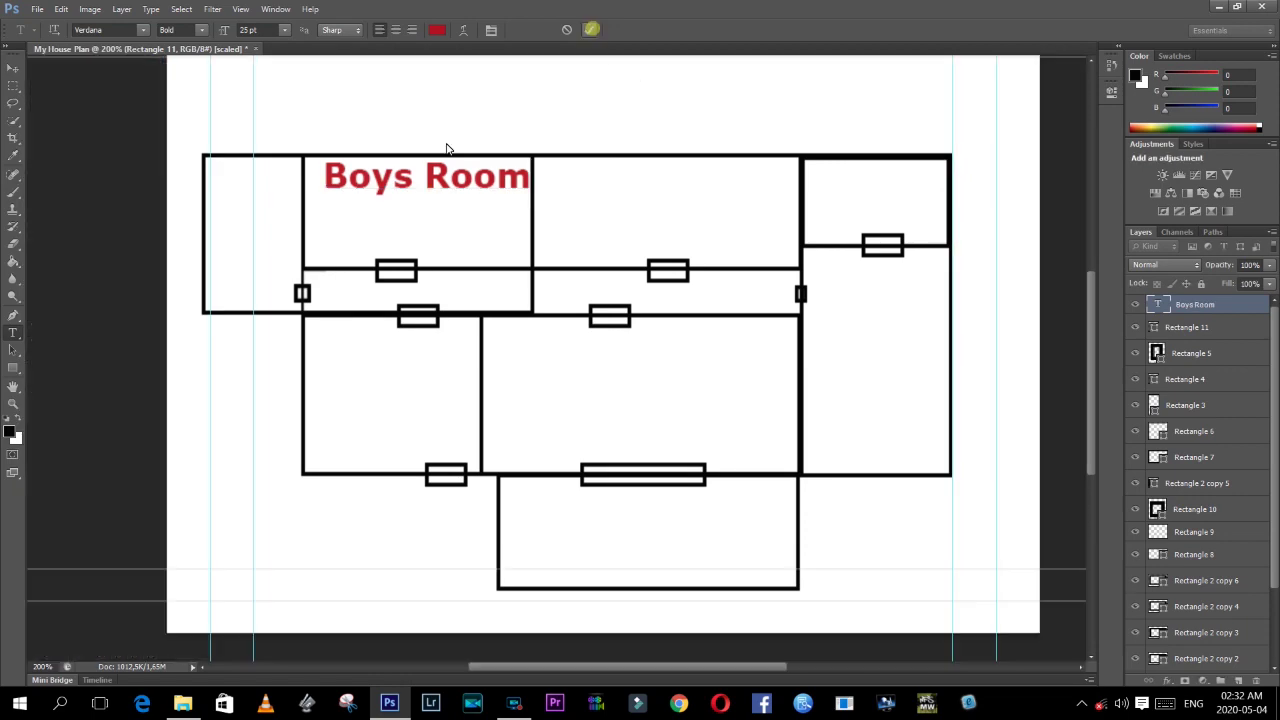
{"action": "key", "text": "v"}
{"action": "left_click_drag", "start_coordinate": [418, 188], "coordinate": [406, 212]}
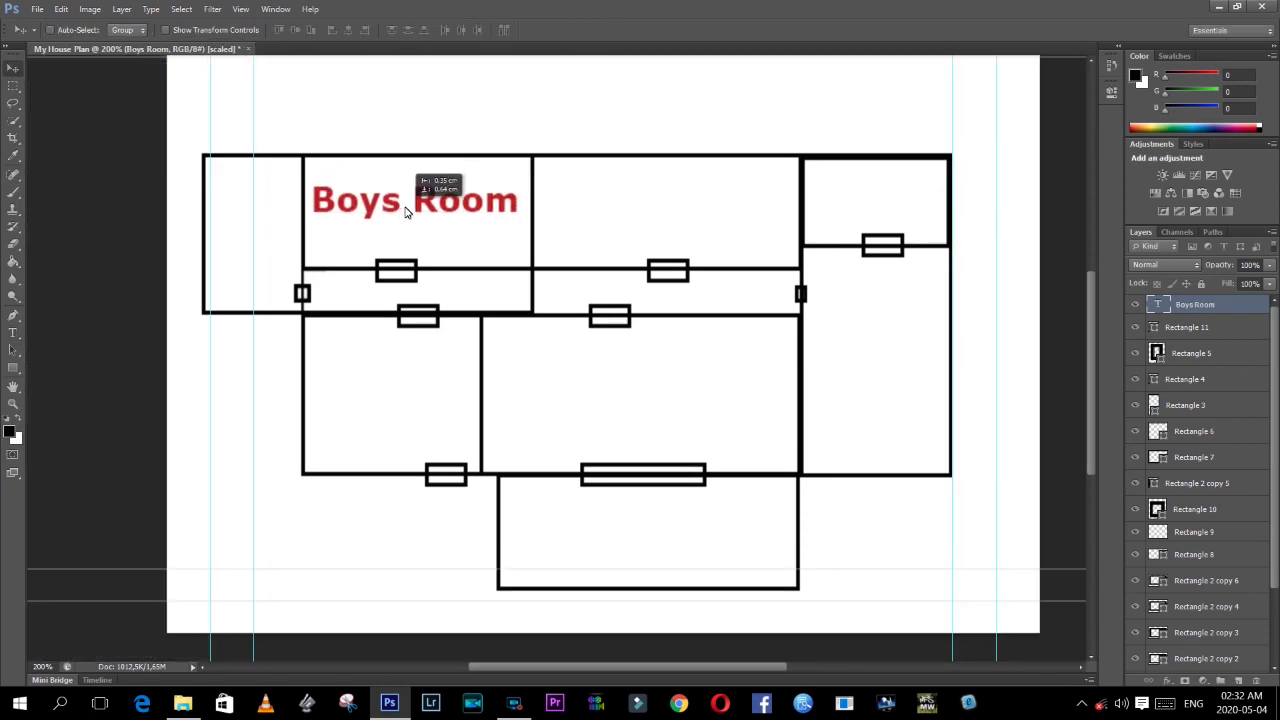
{"action": "key", "text": "t"}
{"action": "left_click", "coordinate": [556, 185]}
{"action": "type", "text": "Girls Room"}
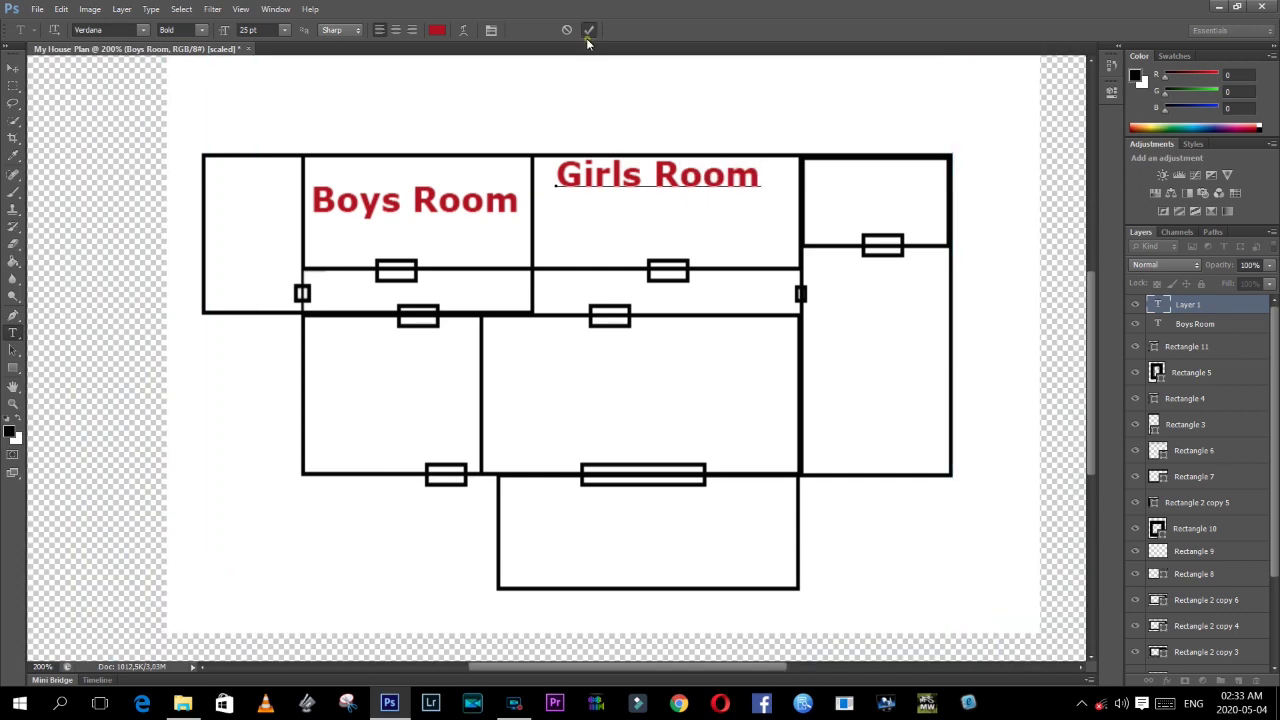
{"action": "left_click", "coordinate": [589, 29]}
{"action": "key", "text": "v"}
{"action": "left_click_drag", "start_coordinate": [666, 192], "coordinate": [660, 218]}
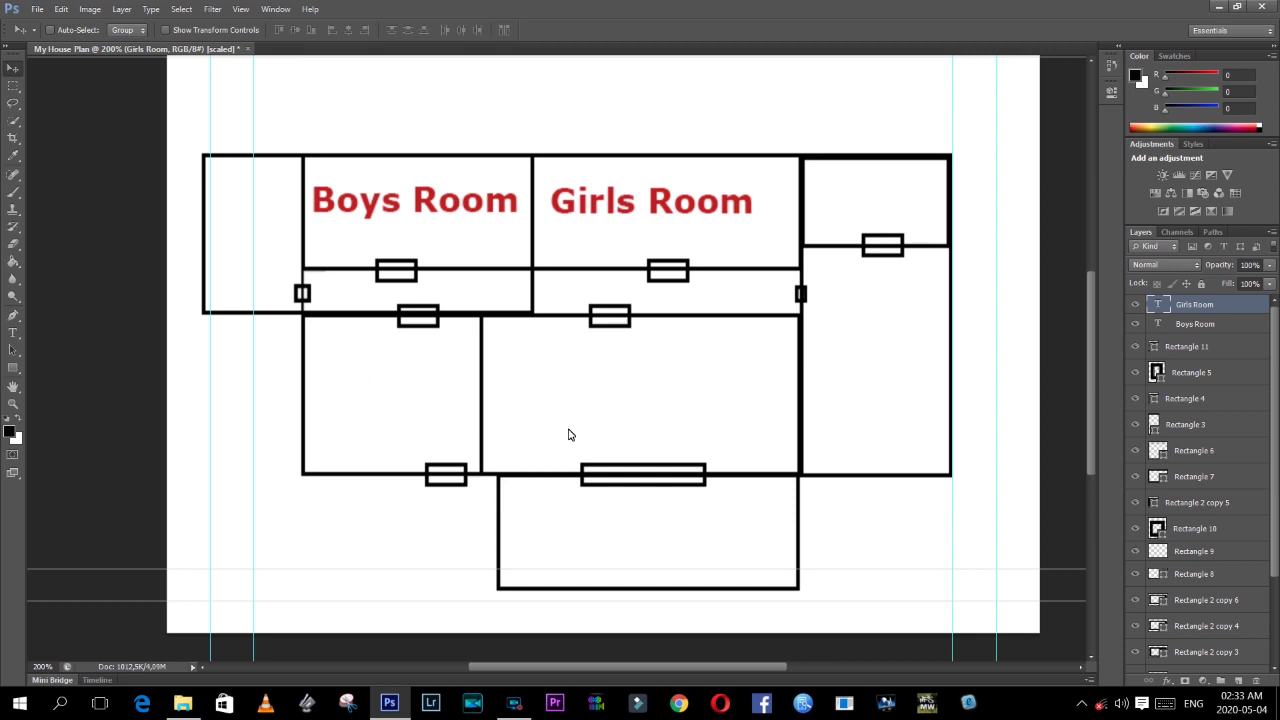
- Add red Passage and shrunken Bath Room labels, plus a Bath Room copy top-right
{"action": "key", "text": "t"}
{"action": "left_click", "coordinate": [447, 284]}
{"action": "type", "text": "Pa"}
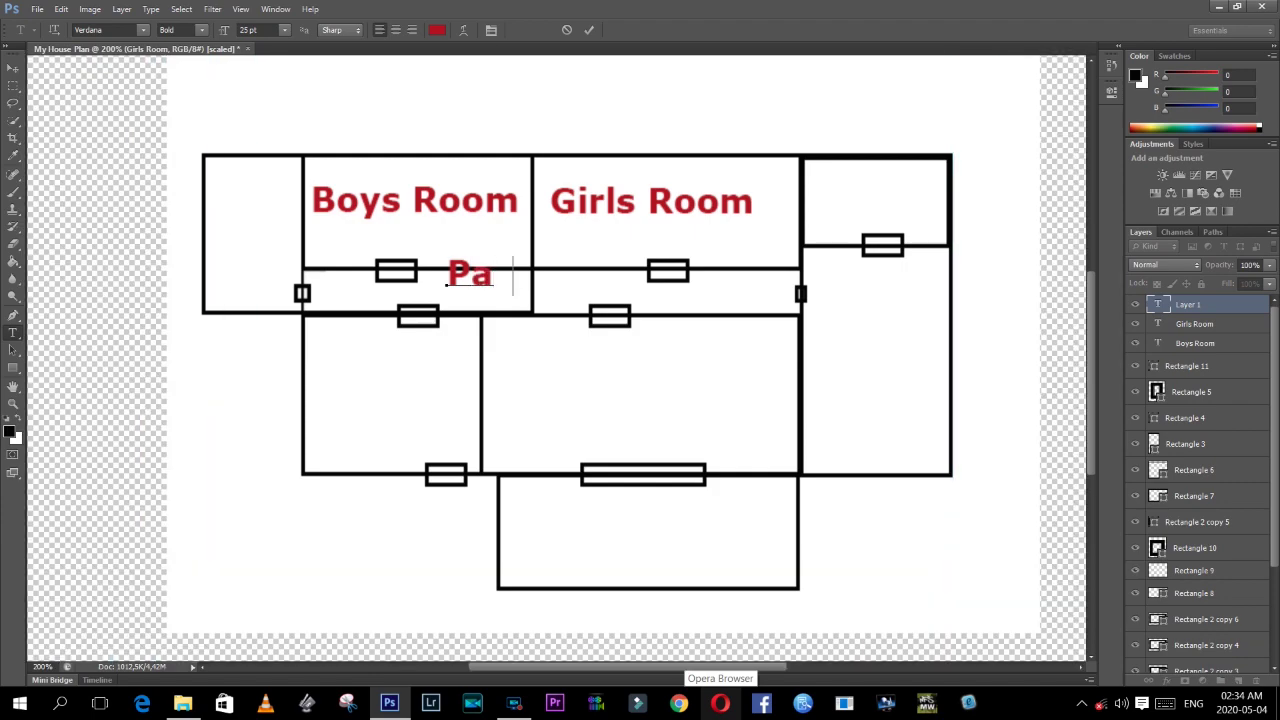
{"action": "type", "text": "ssage"}
{"action": "left_click_drag", "start_coordinate": [559, 298], "coordinate": [567, 313]}
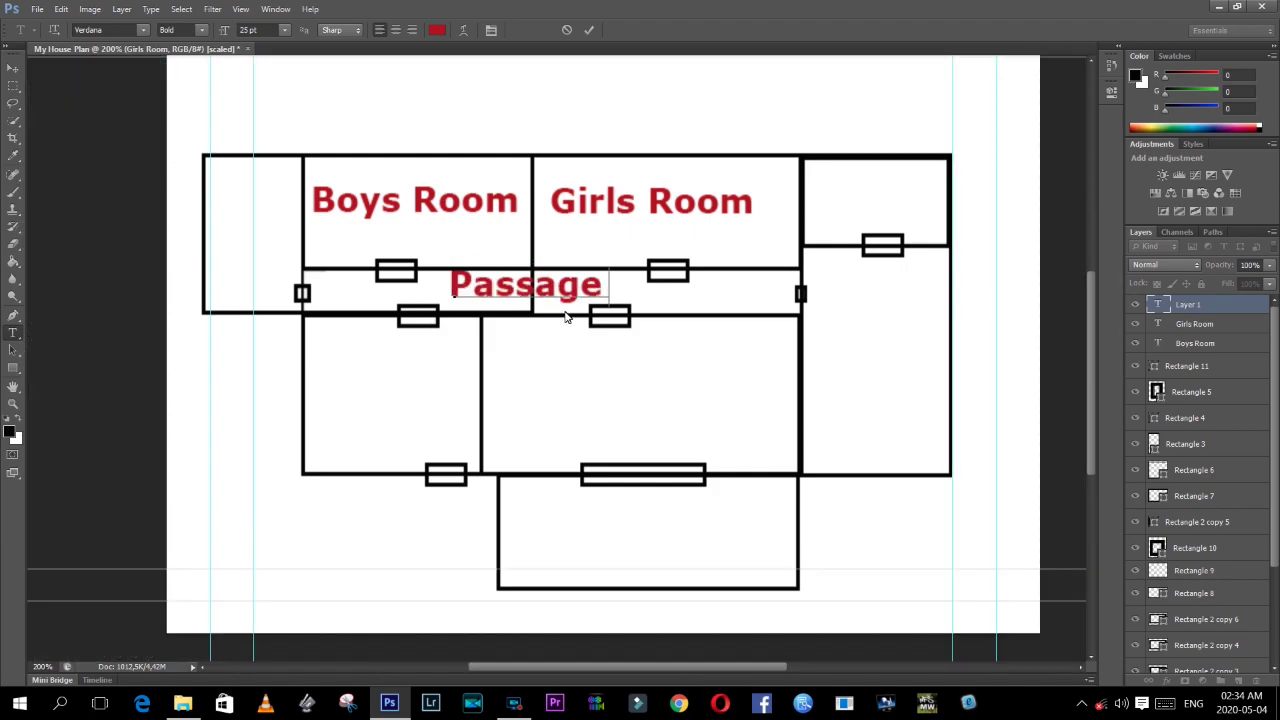
{"action": "key", "text": "ctrl+Return"}
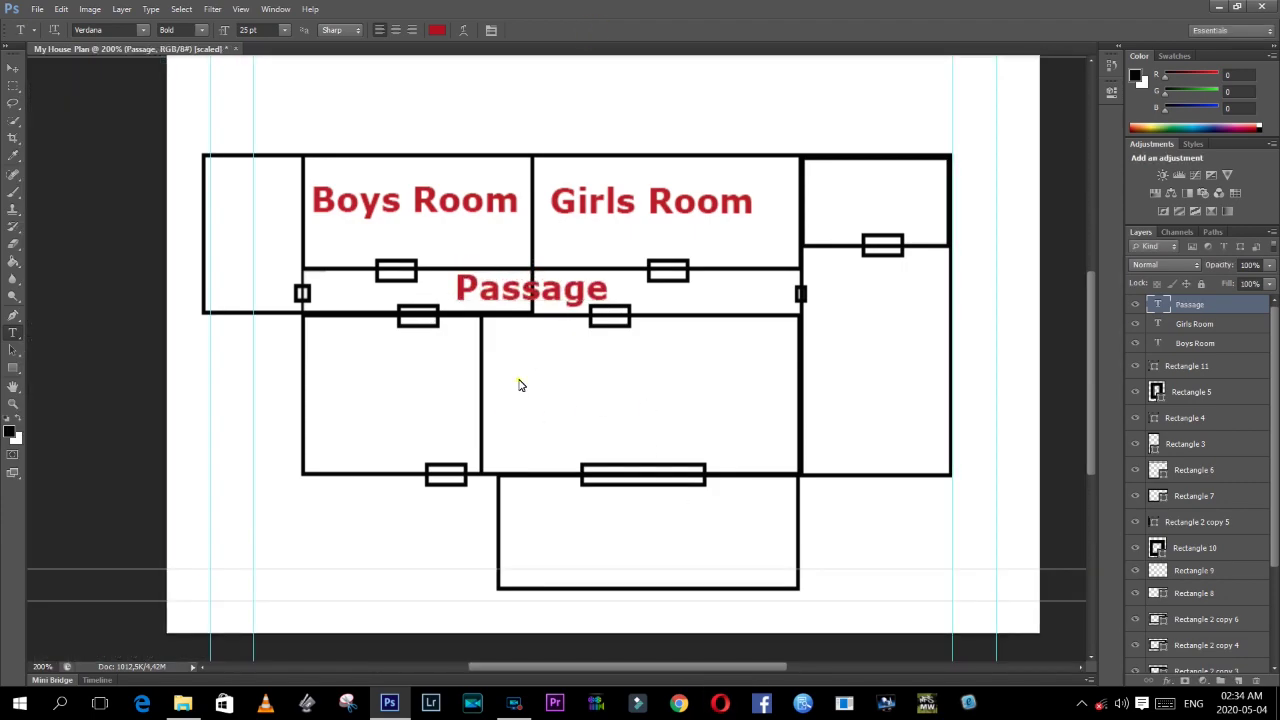
{"action": "left_click", "coordinate": [519, 380]}
{"action": "type", "text": "Bath R"}
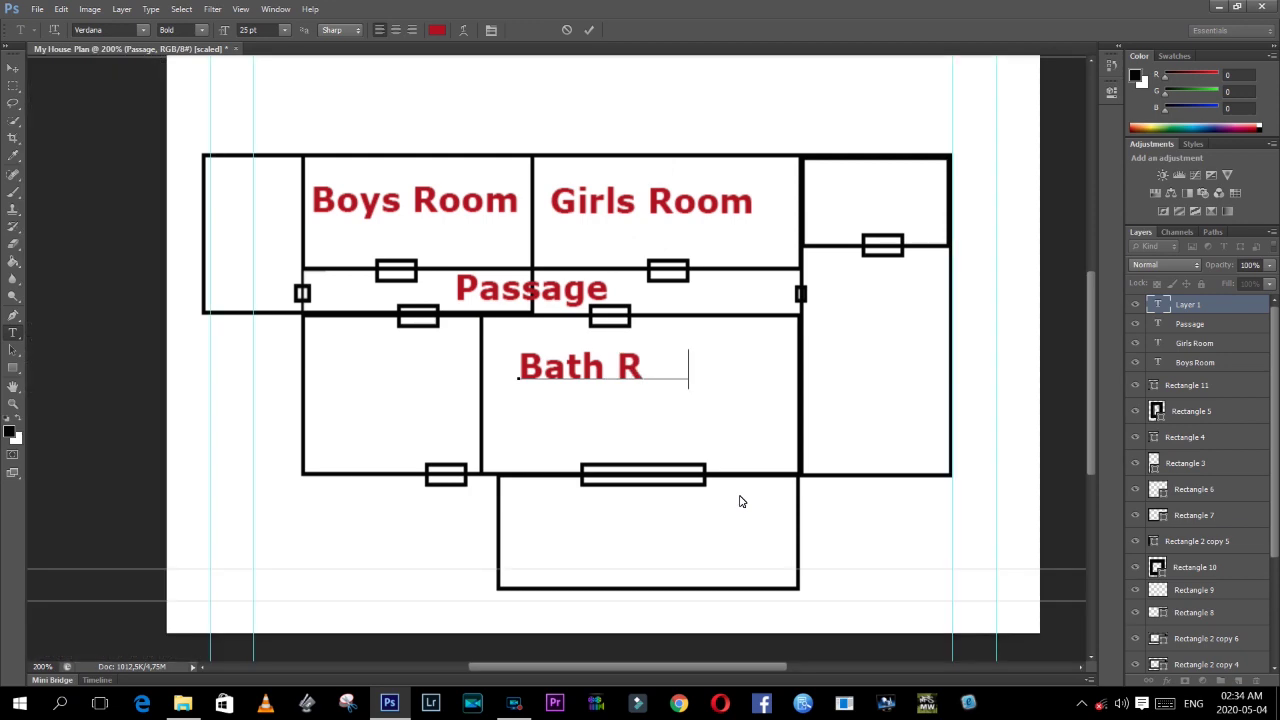
{"action": "type", "text": "oom"}
{"action": "key", "text": "ctrl+Return"}
{"action": "left_click_drag", "start_coordinate": [725, 388], "coordinate": [655, 380]}
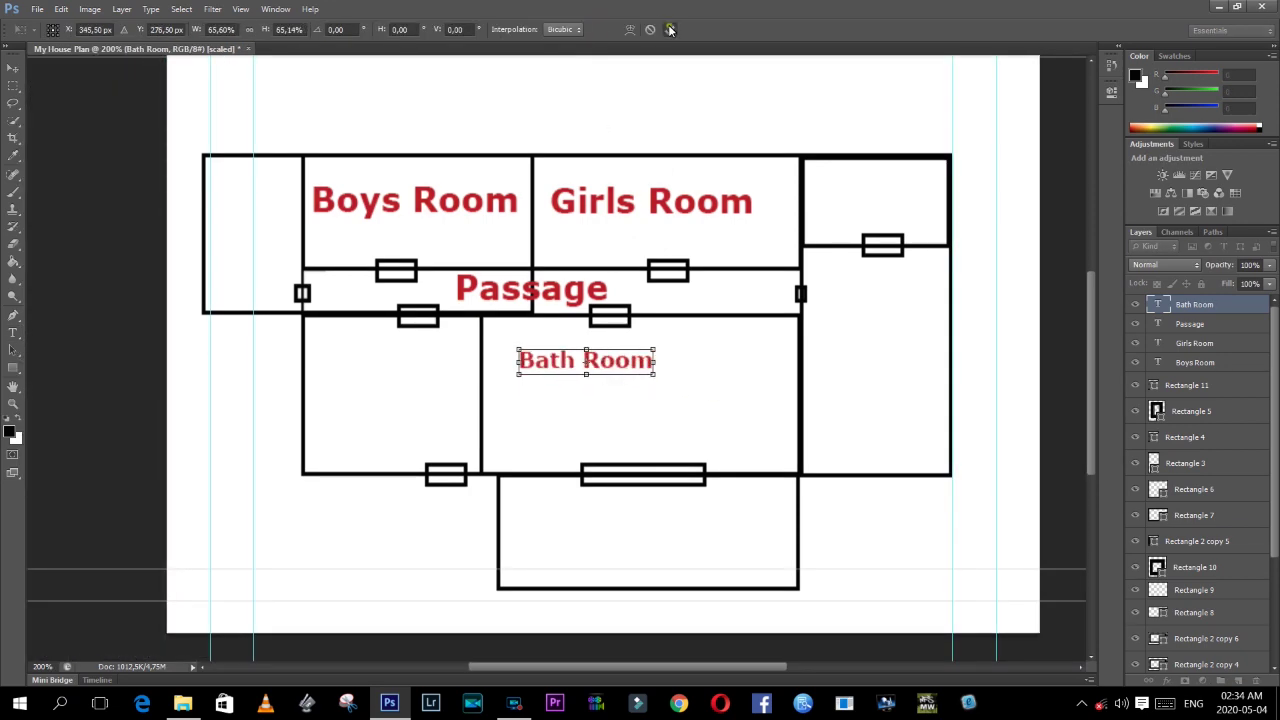
{"action": "key", "text": "Return"}
{"action": "mouse_move", "coordinate": [595, 370]}
{"action": "left_mouse_down"}
{"action": "mouse_move", "coordinate": [618, 430]}
{"action": "mouse_move", "coordinate": [882, 197]}
{"action": "left_mouse_up"}
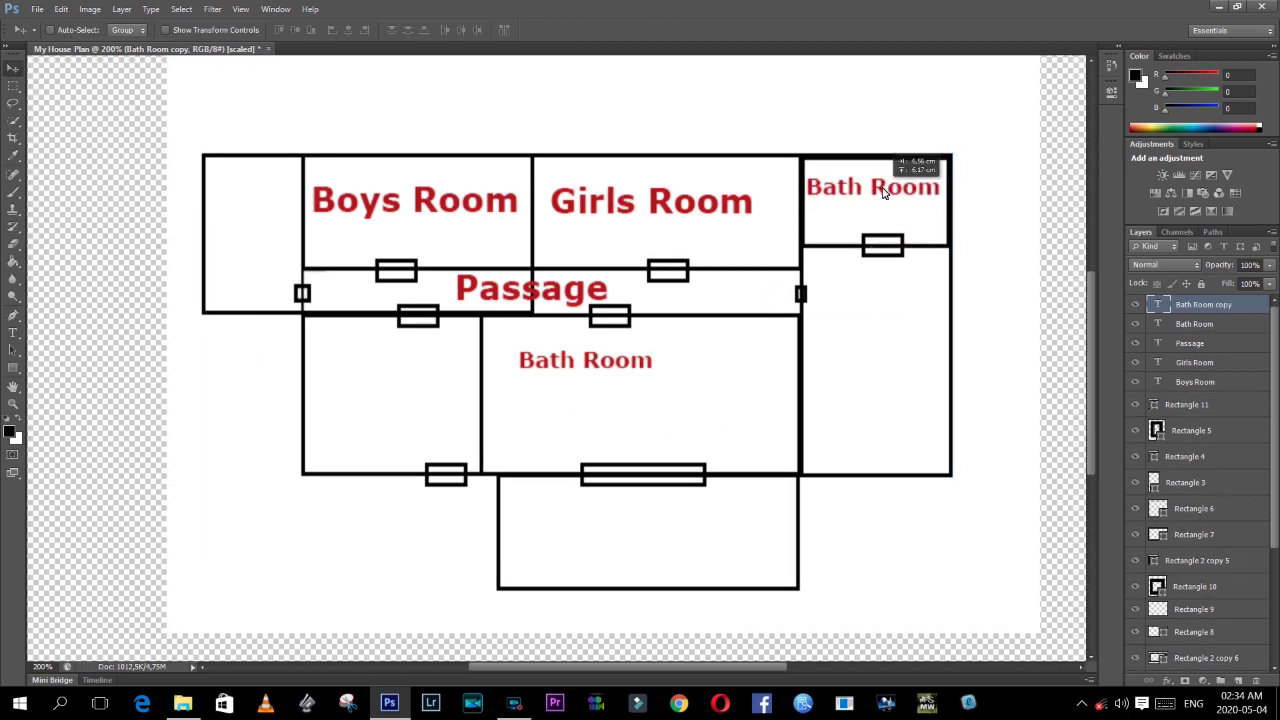
- Rotate the middle Bath Room label 90° counter-clockwise into the narrow left room
{"action": "left_click", "coordinate": [61, 9]}
{"action": "mouse_move", "coordinate": [88, 338]}
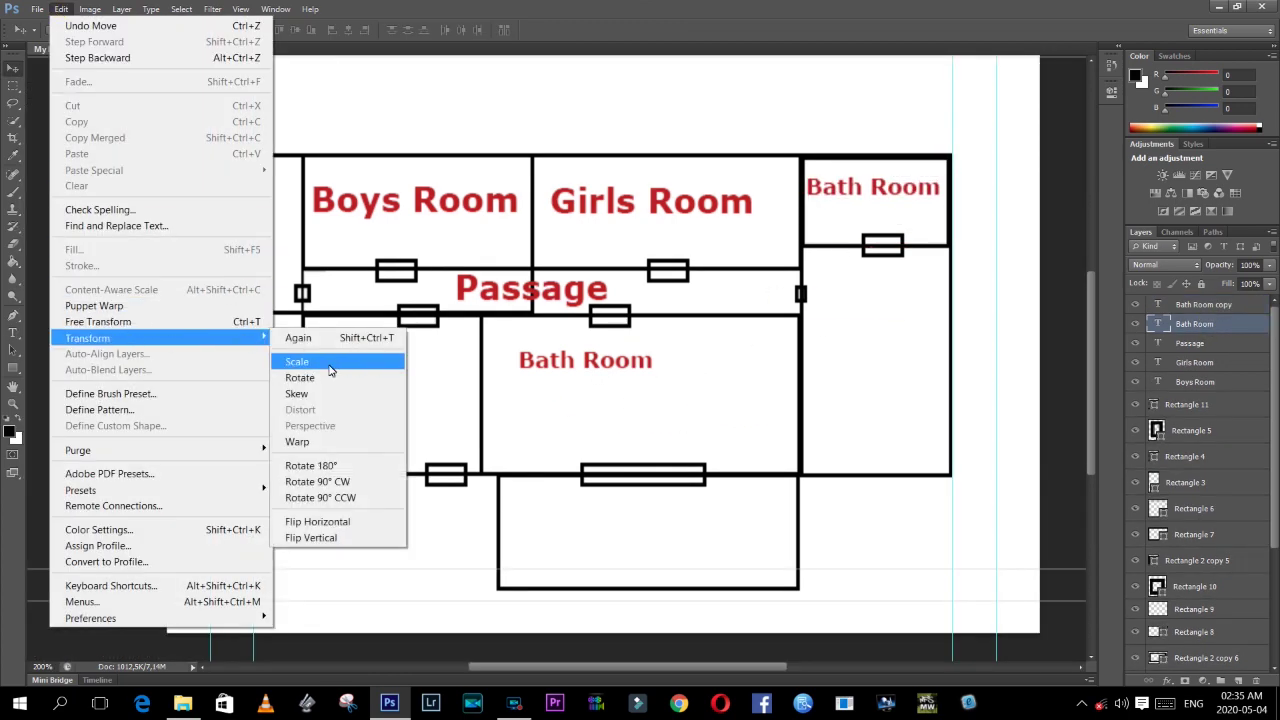
{"action": "left_click", "coordinate": [344, 472]}
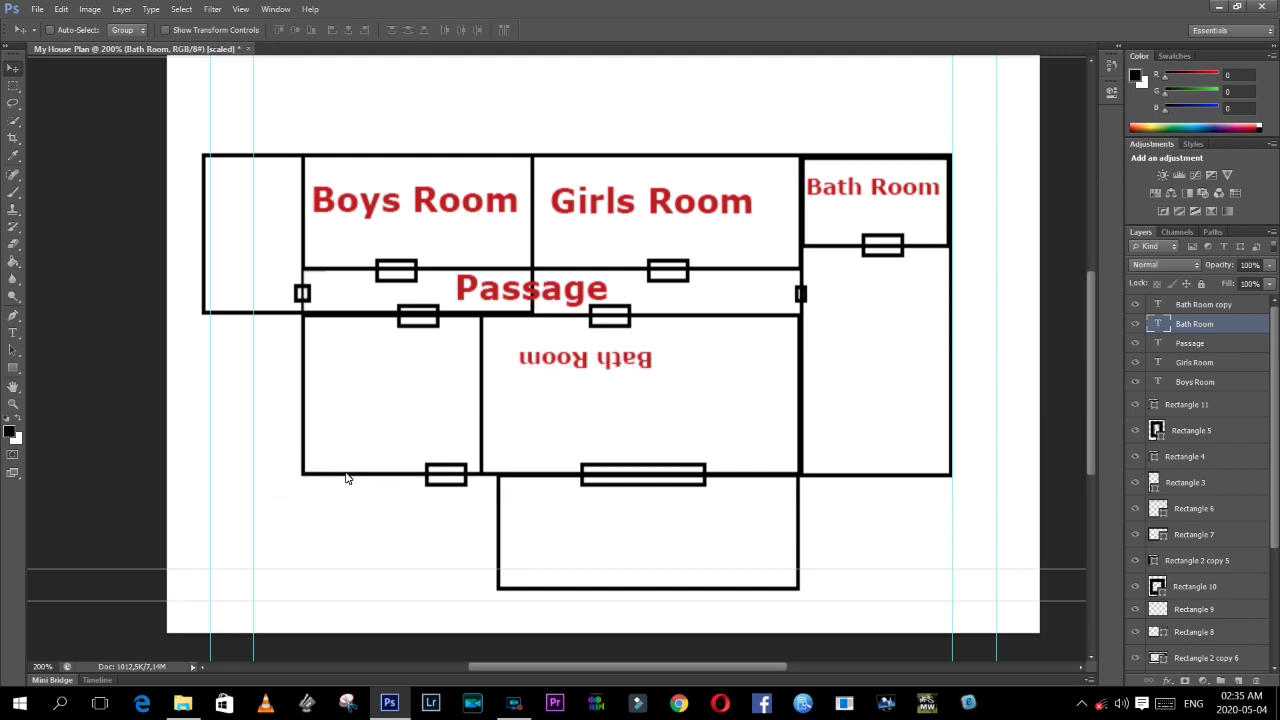
{"action": "key", "text": "ctrl+z"}
{"action": "left_click", "coordinate": [61, 9]}
{"action": "mouse_move", "coordinate": [88, 338]}
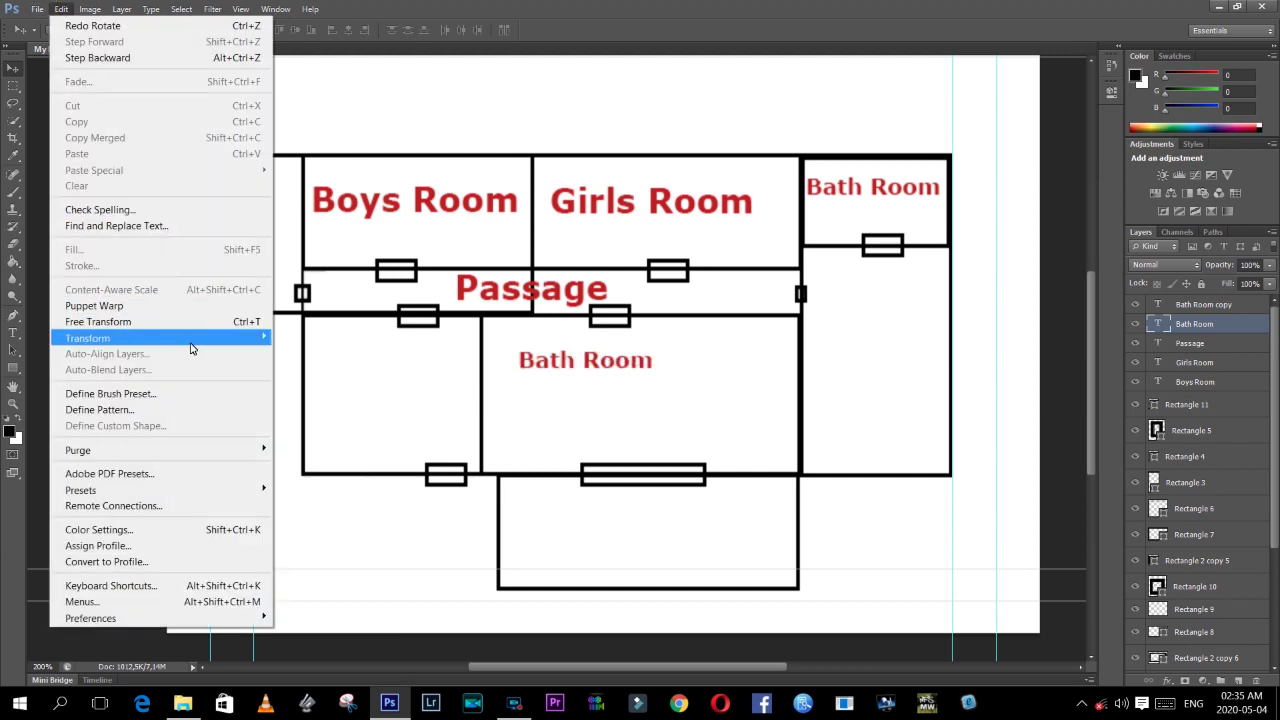
{"action": "left_click", "coordinate": [352, 495]}
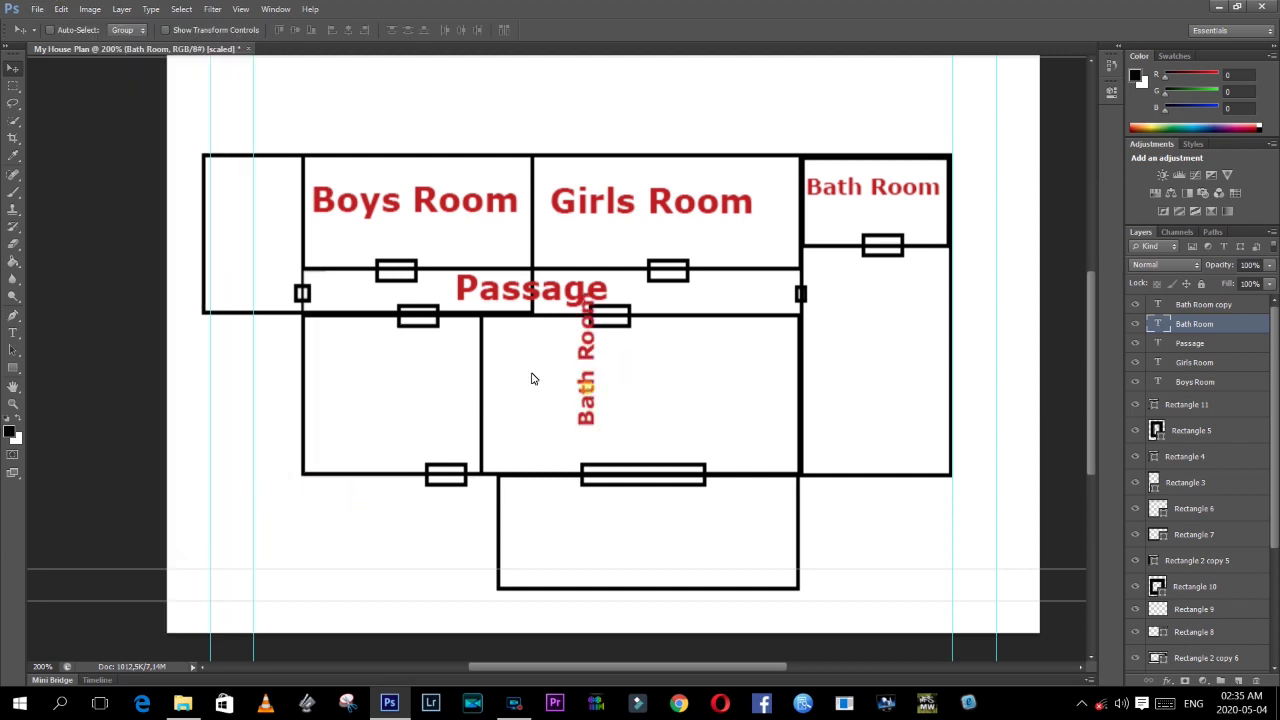
{"action": "left_click_drag", "start_coordinate": [590, 390], "coordinate": [248, 252]}
- Add a red Kitchen label in the lower-left room
{"action": "key", "text": "t"}
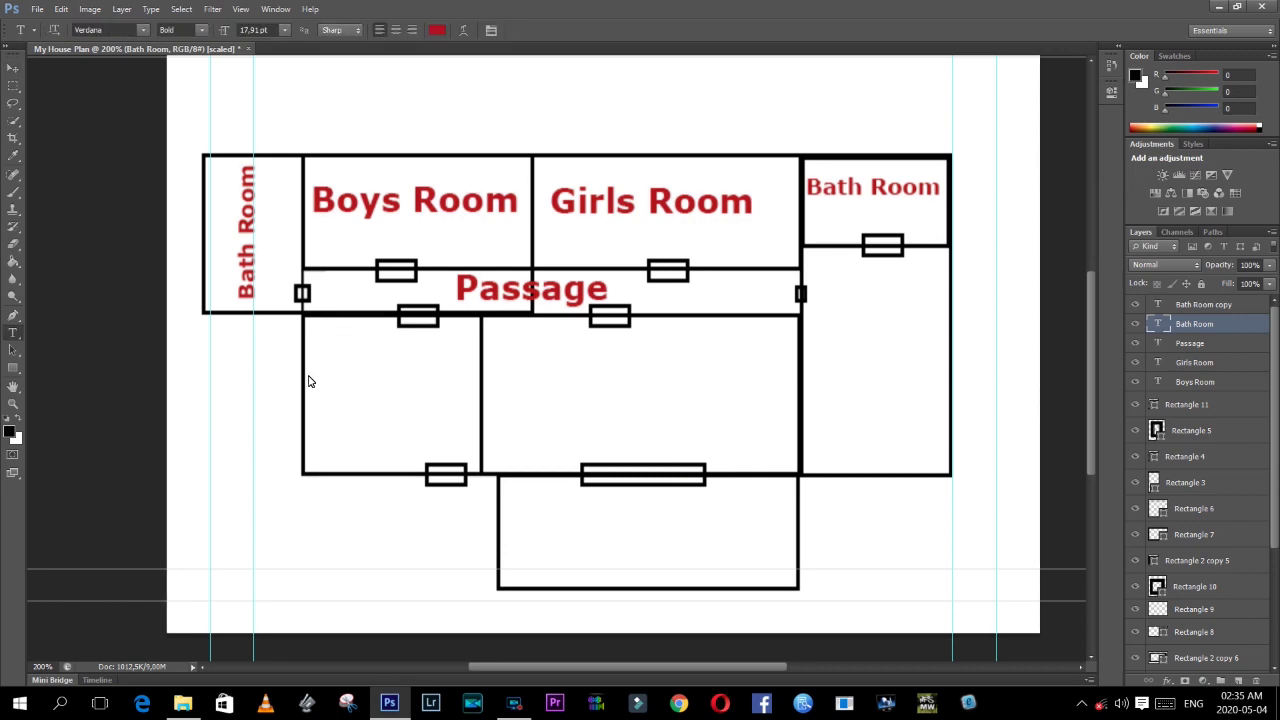
{"action": "left_click", "coordinate": [316, 375]}
{"action": "type", "text": "Kitchen"}
{"action": "key", "text": "ctrl+Return"}
- Lower the Kitchen label and add a red 'Dinning Room' label in the middle room
{"action": "key", "text": "v"}
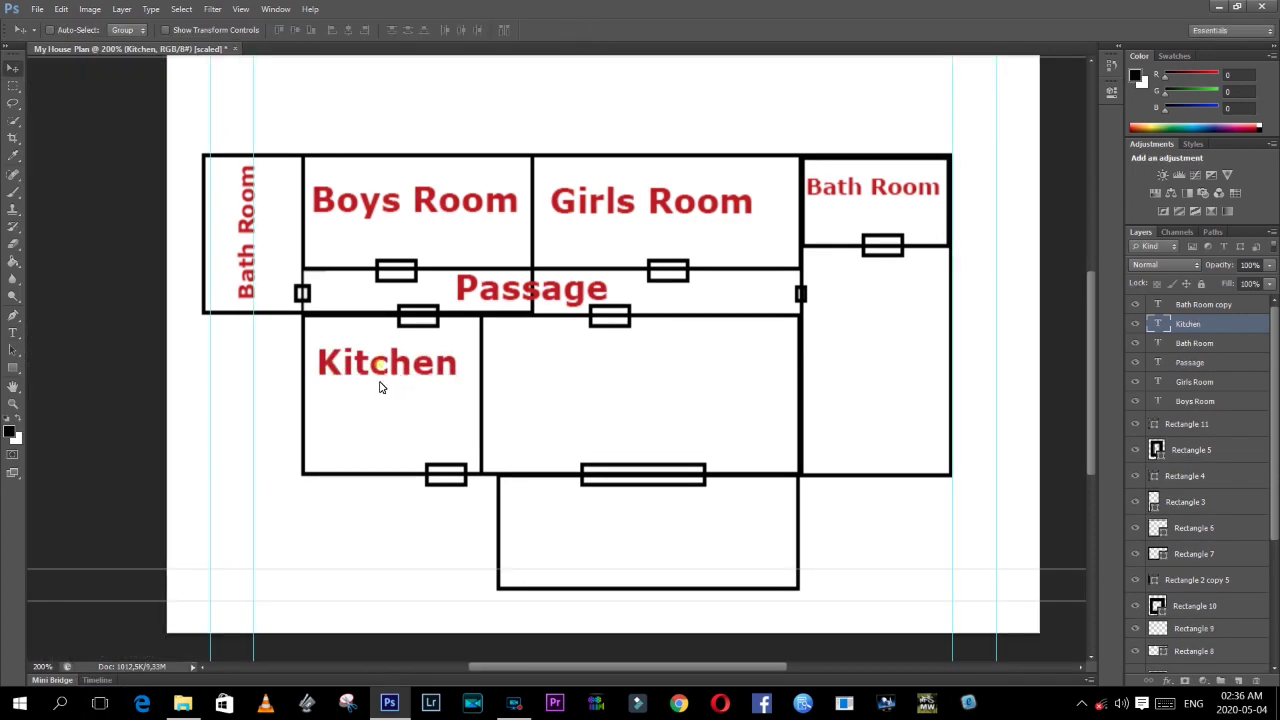
{"action": "left_click_drag", "start_coordinate": [380, 383], "coordinate": [381, 423]}
{"action": "key", "text": "t"}
{"action": "left_click", "coordinate": [538, 378]}
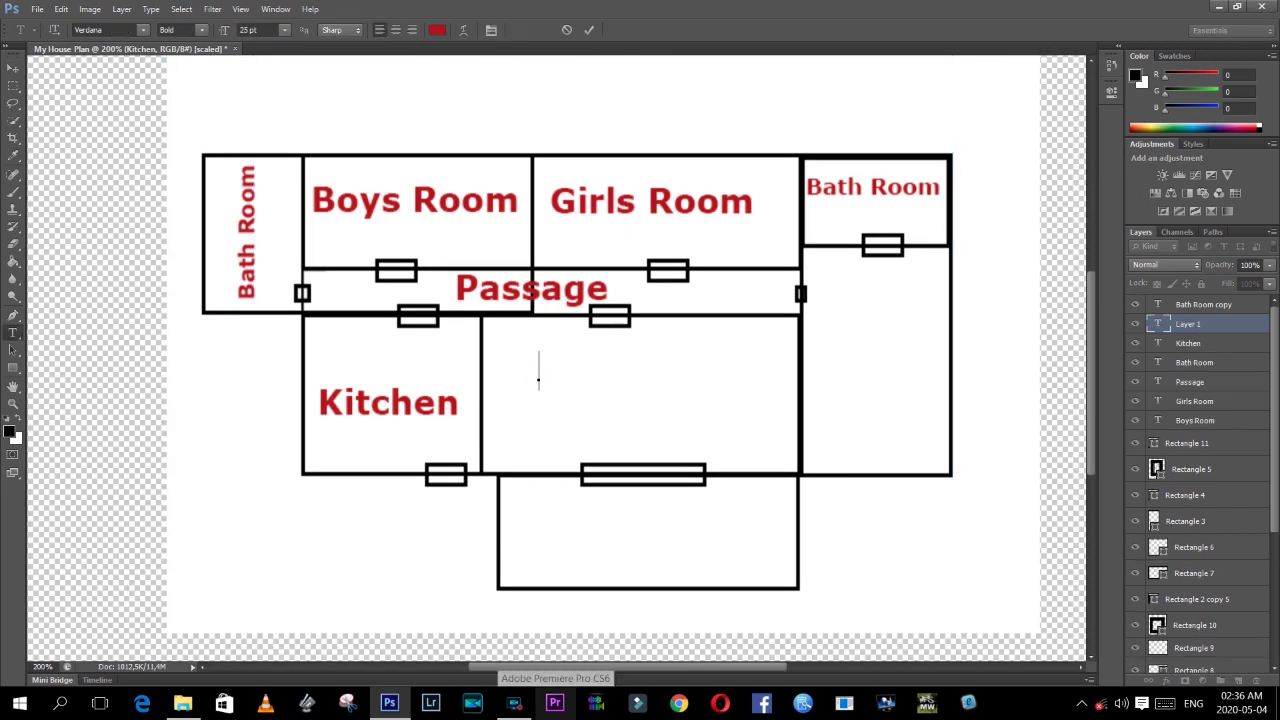
{"action": "type", "text": "Dinning Room"}
{"action": "left_click_drag", "start_coordinate": [698, 422], "coordinate": [647, 442]}
{"action": "key", "text": "BackSpace"}
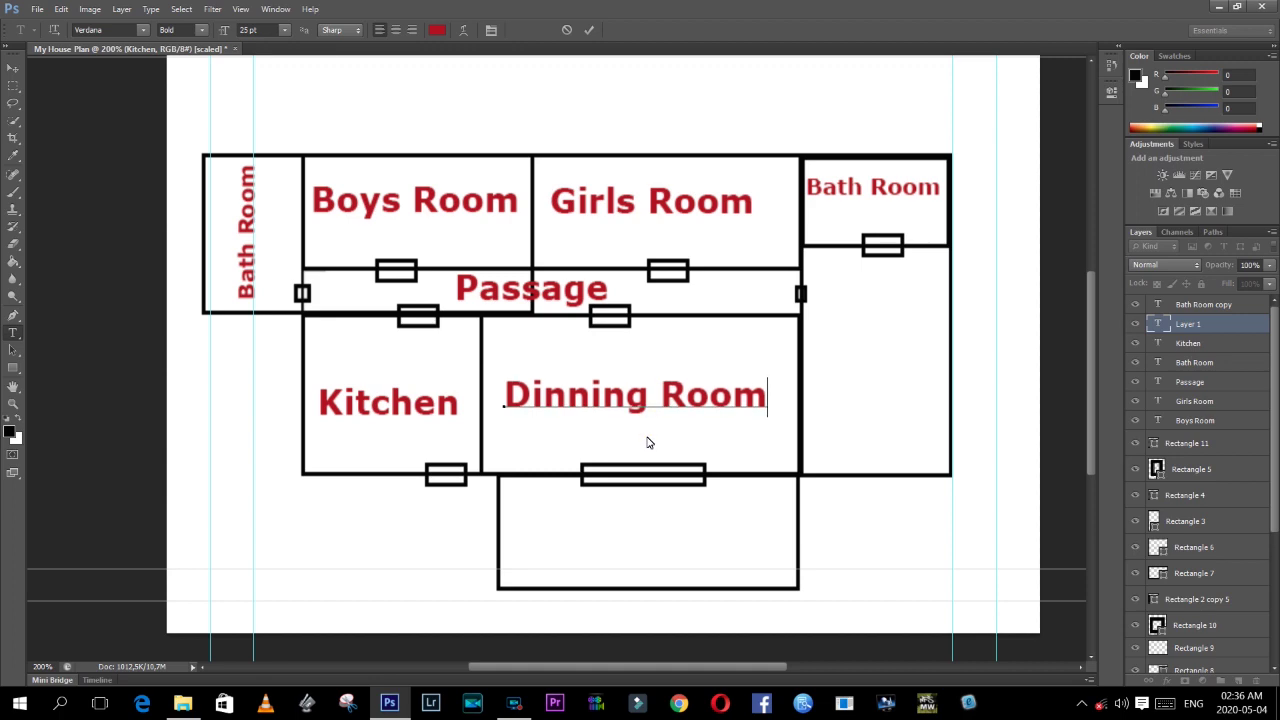
{"action": "left_click", "coordinate": [587, 35]}
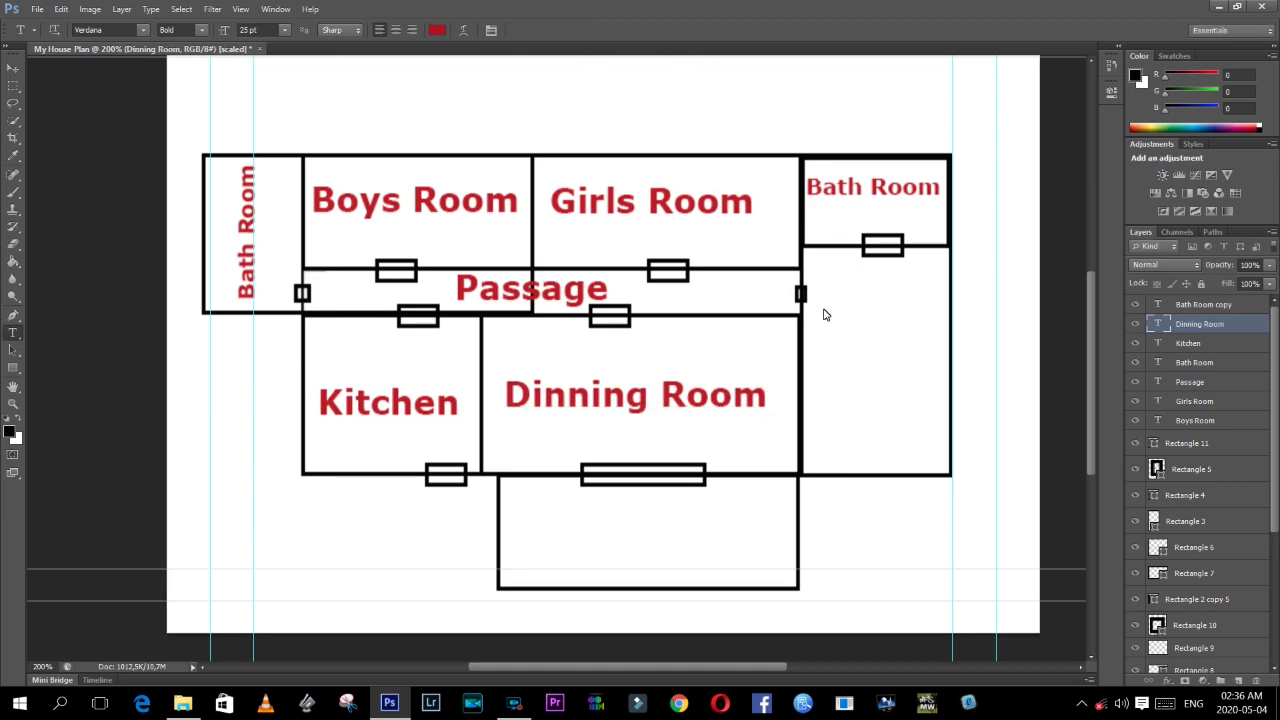
- Label the right room 'Daddy & Mom Room' across three centred lines
{"action": "left_click", "coordinate": [824, 316]}
{"action": "type", "text": "Daddy "}
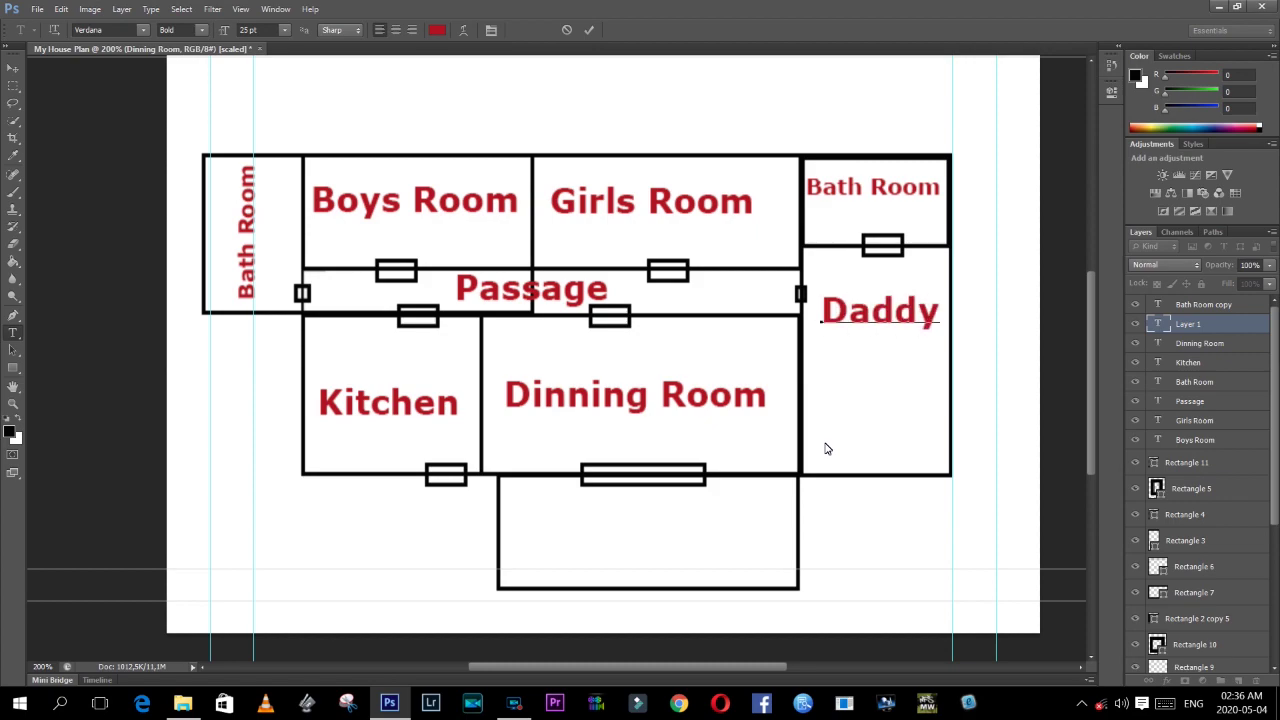
{"action": "type", "text": "&"}
{"action": "key", "text": "Return"}
{"action": "type", "text": "Mom"}
{"action": "key", "text": "Return"}
{"action": "type", "text": "Room"}
{"action": "key", "text": "Up"}
{"action": "key", "text": "Up"}
{"action": "key", "text": "Home"}
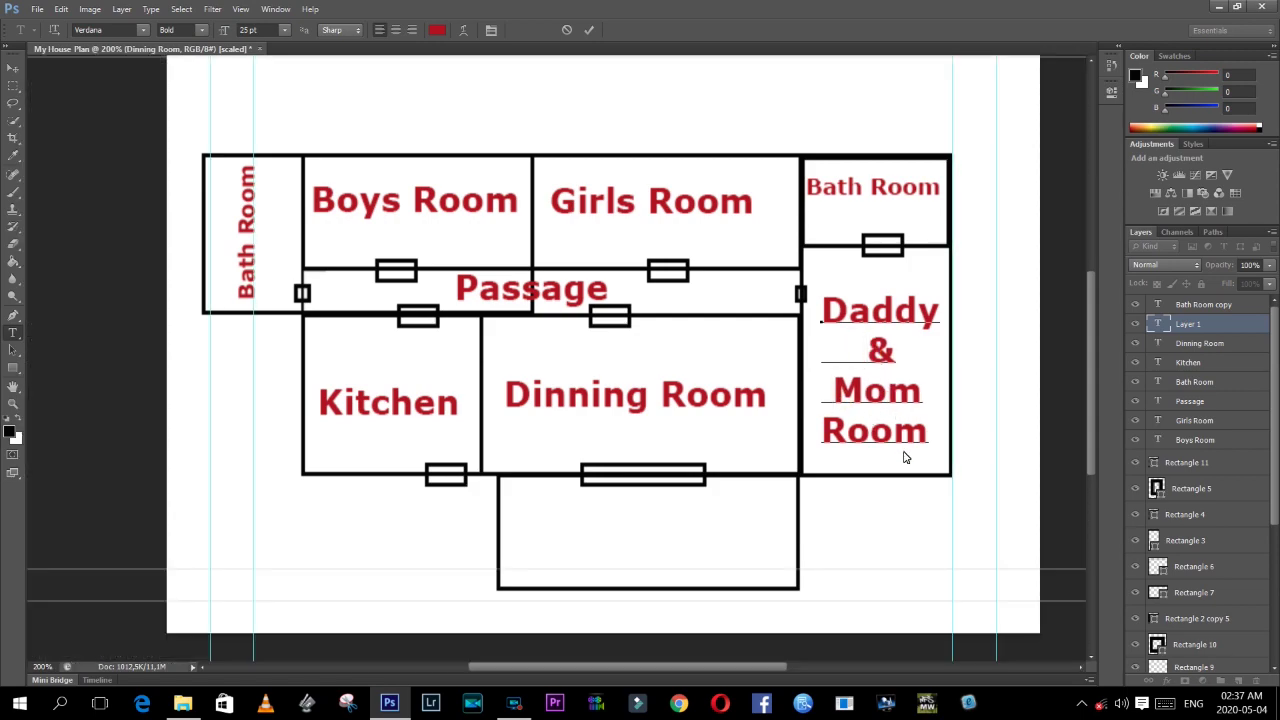
{"action": "left_click", "coordinate": [589, 29]}
- Add a 'Veranda' label centred in the bottom box, correcting the misspellings
{"action": "left_click", "coordinate": [519, 520]}
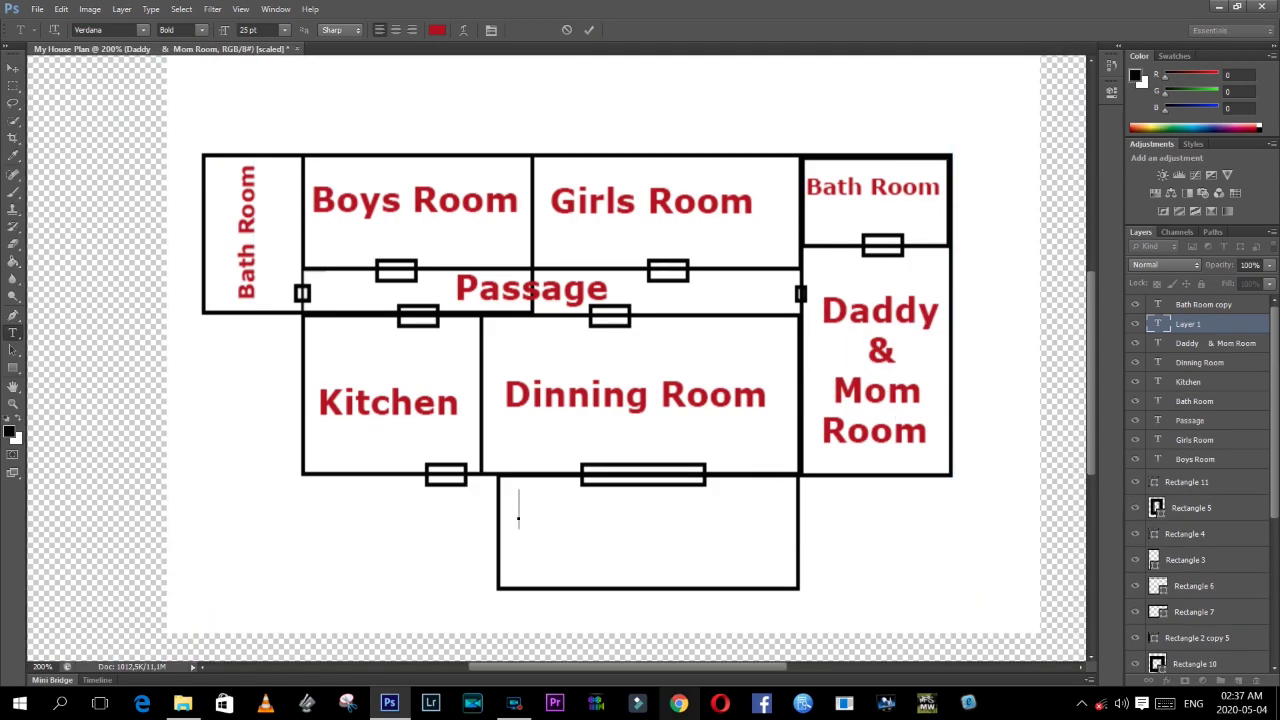
{"action": "type", "text": "Verou"}
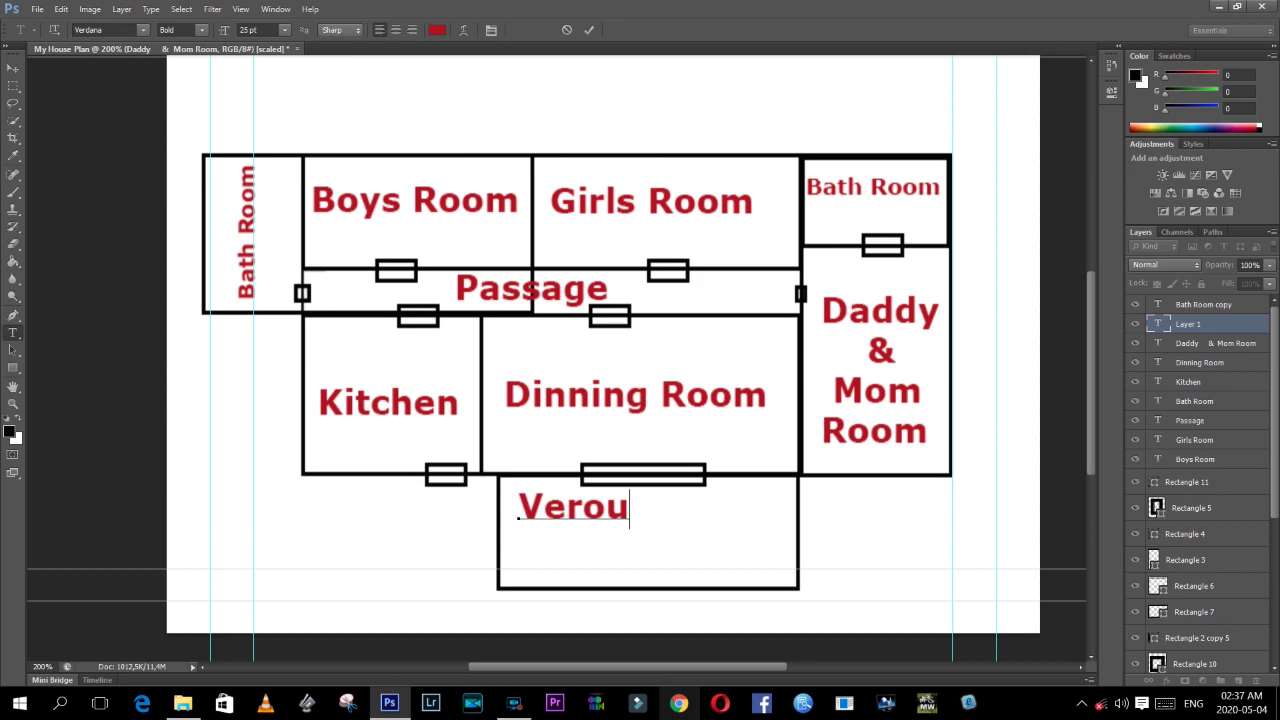
{"action": "key", "text": "BackSpace"}
{"action": "type", "text": "and"}
{"action": "type", "text": "ound"}
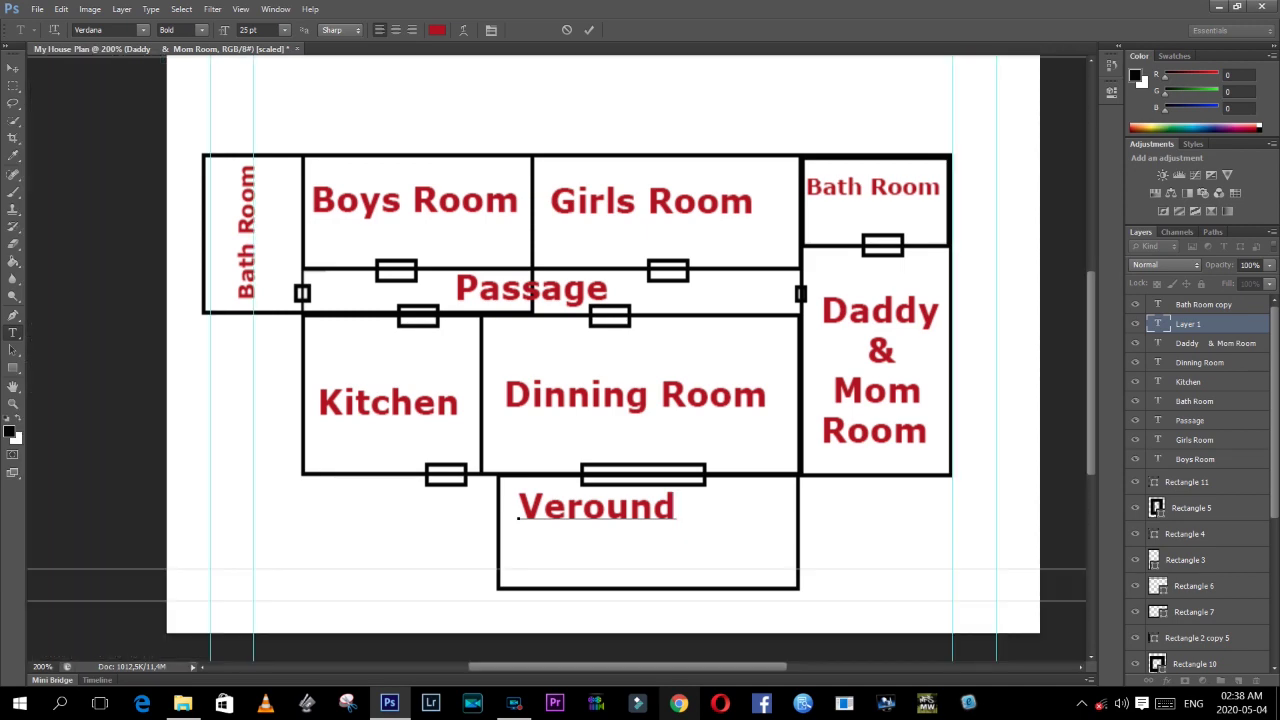
{"action": "key", "text": "BackSpace"}
{"action": "key", "text": "BackSpace"}
{"action": "key", "text": "BackSpace"}
{"action": "key", "text": "BackSpace"}
{"action": "type", "text": "an"}
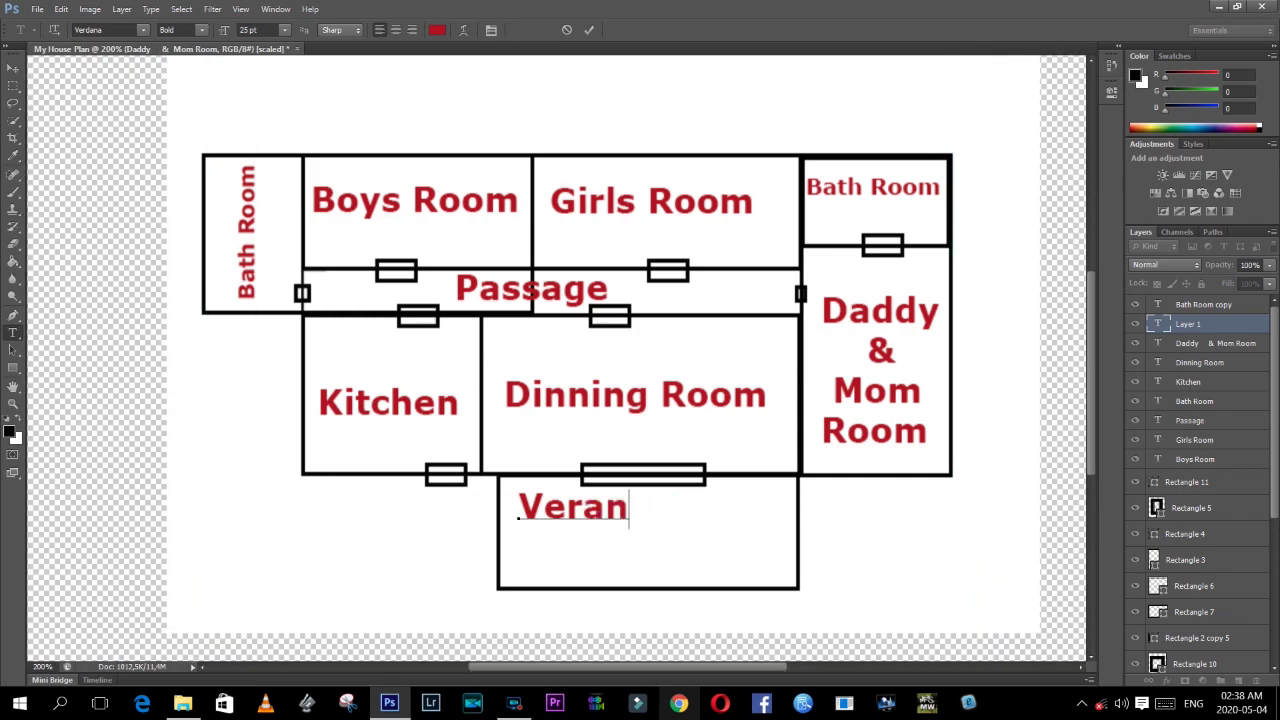
{"action": "type", "text": "da"}
{"action": "left_click_drag", "start_coordinate": [628, 571], "coordinate": [628, 577]}
{"action": "key", "text": "ctrl+Return"}
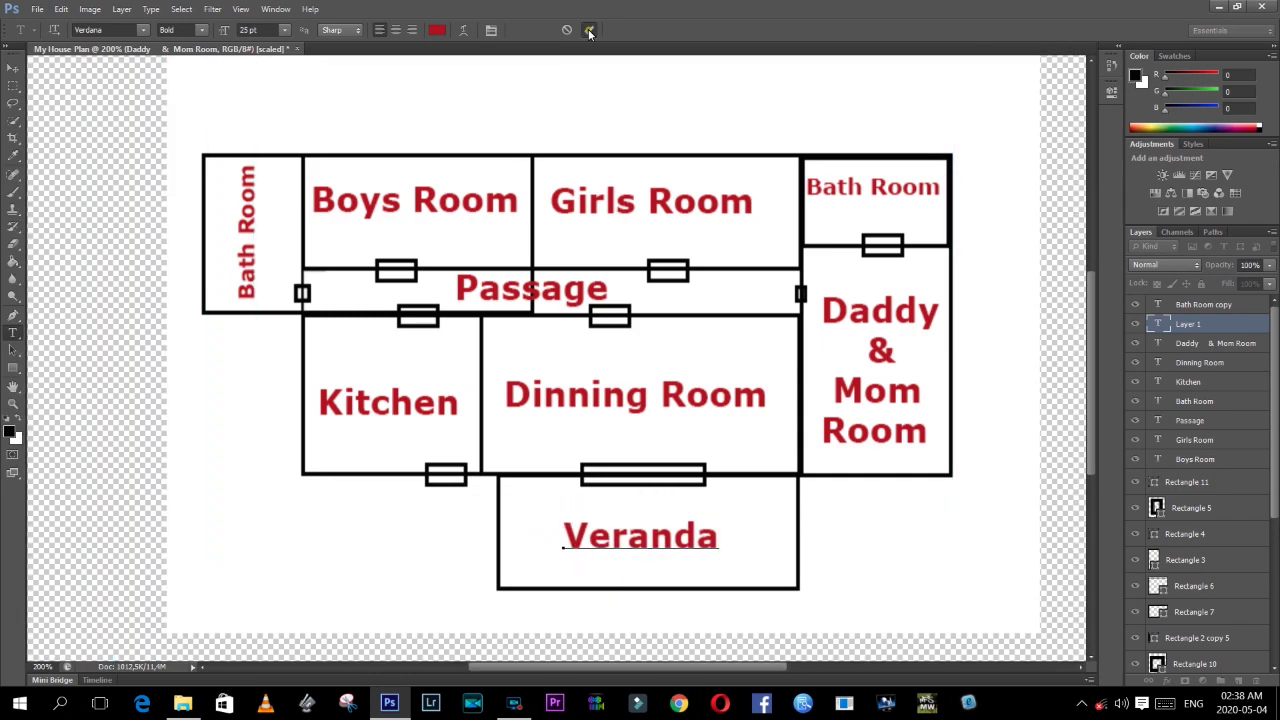
{"action": "left_click", "coordinate": [12, 370]}
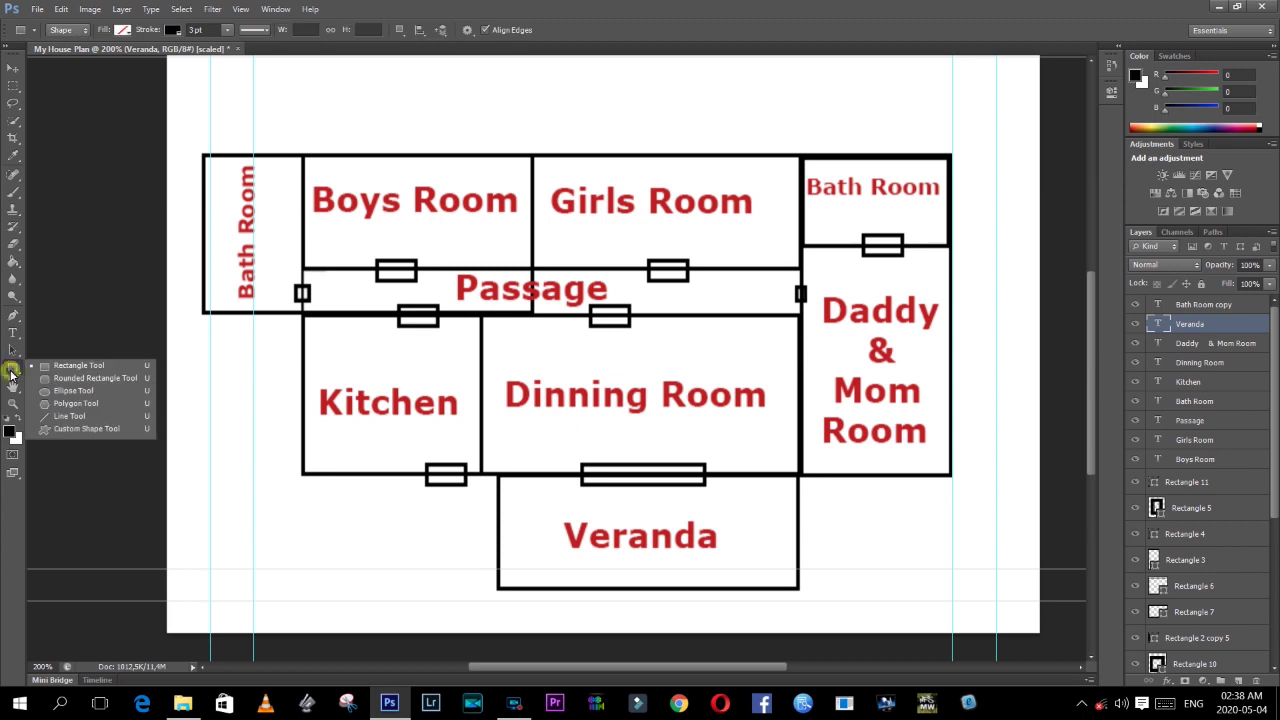
- Draw blue-outlined ellipses over windows in Boys Room, Girls Room, Bath Room and Daddy & Mom Room
{"action": "left_click", "coordinate": [57, 392]}
{"action": "left_click", "coordinate": [172, 30]}
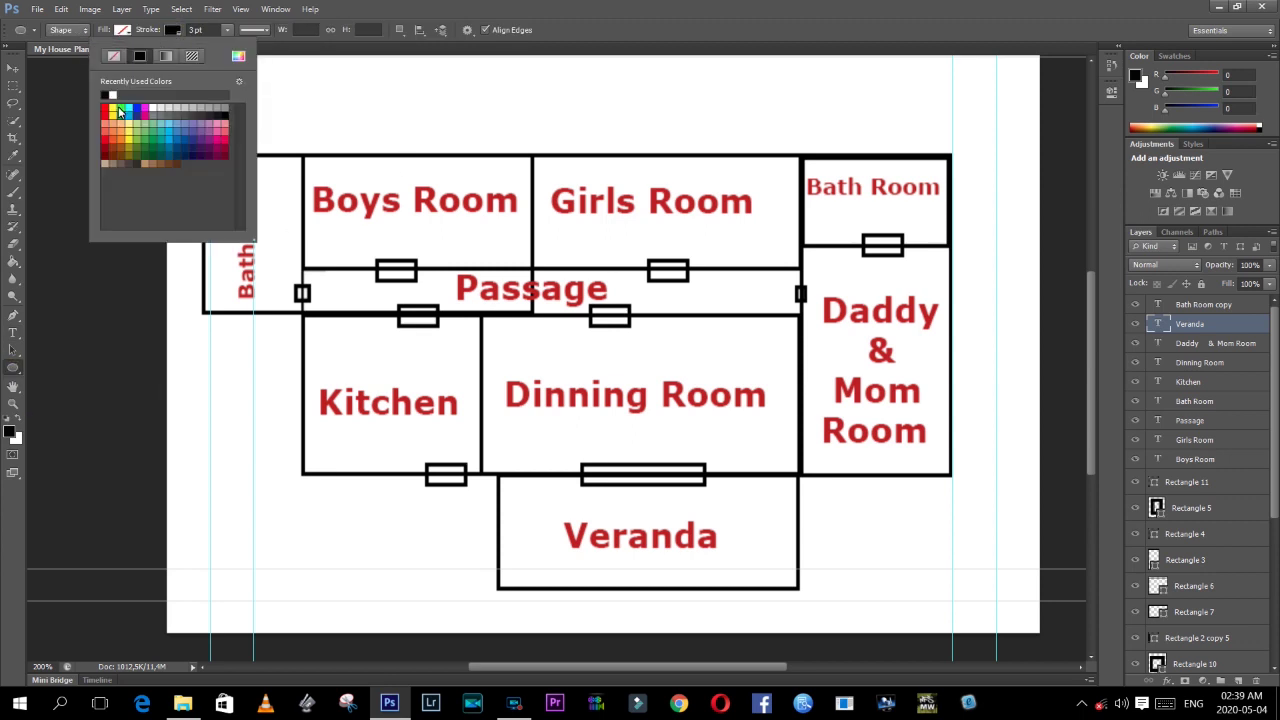
{"action": "left_click", "coordinate": [146, 116]}
{"action": "left_click_drag", "start_coordinate": [390, 127], "coordinate": [451, 187]}
{"action": "left_click_drag", "start_coordinate": [633, 133], "coordinate": [692, 178]}
{"action": "left_click_drag", "start_coordinate": [898, 145], "coordinate": [923, 166]}
{"action": "left_click_drag", "start_coordinate": [943, 338], "coordinate": [958, 441]}
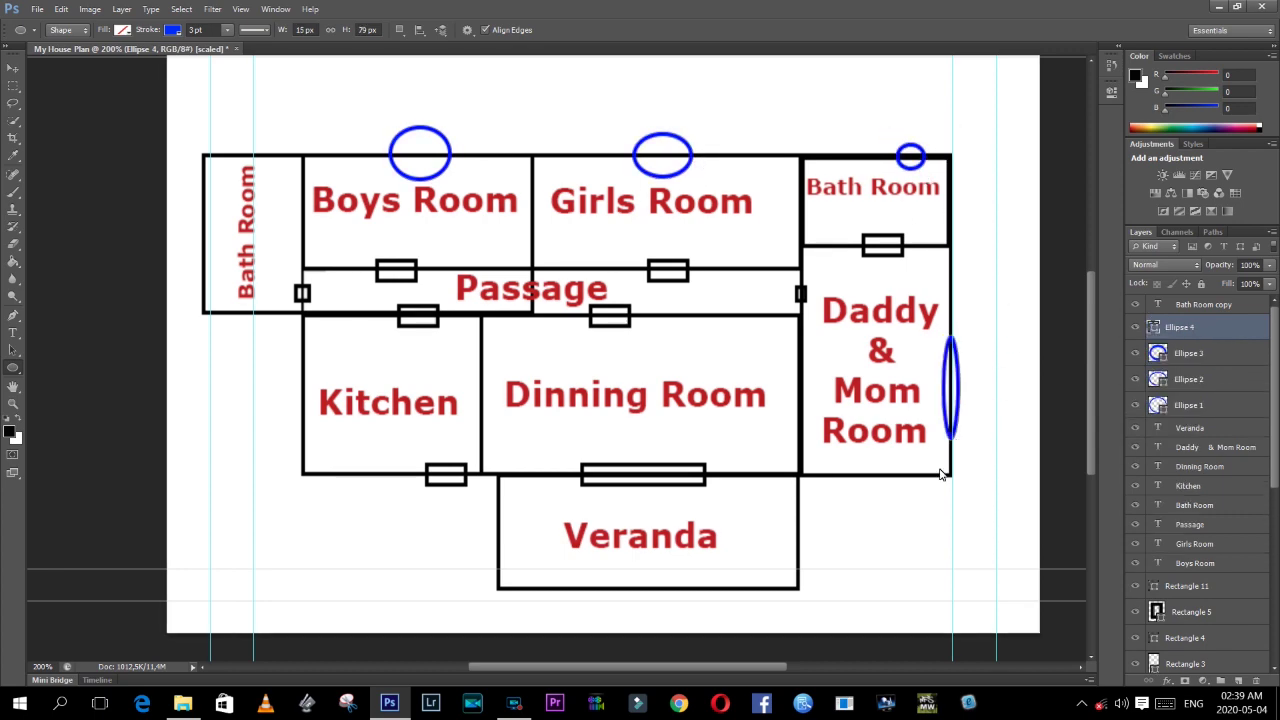
{"action": "left_click_drag", "start_coordinate": [866, 480], "coordinate": [923, 490]}
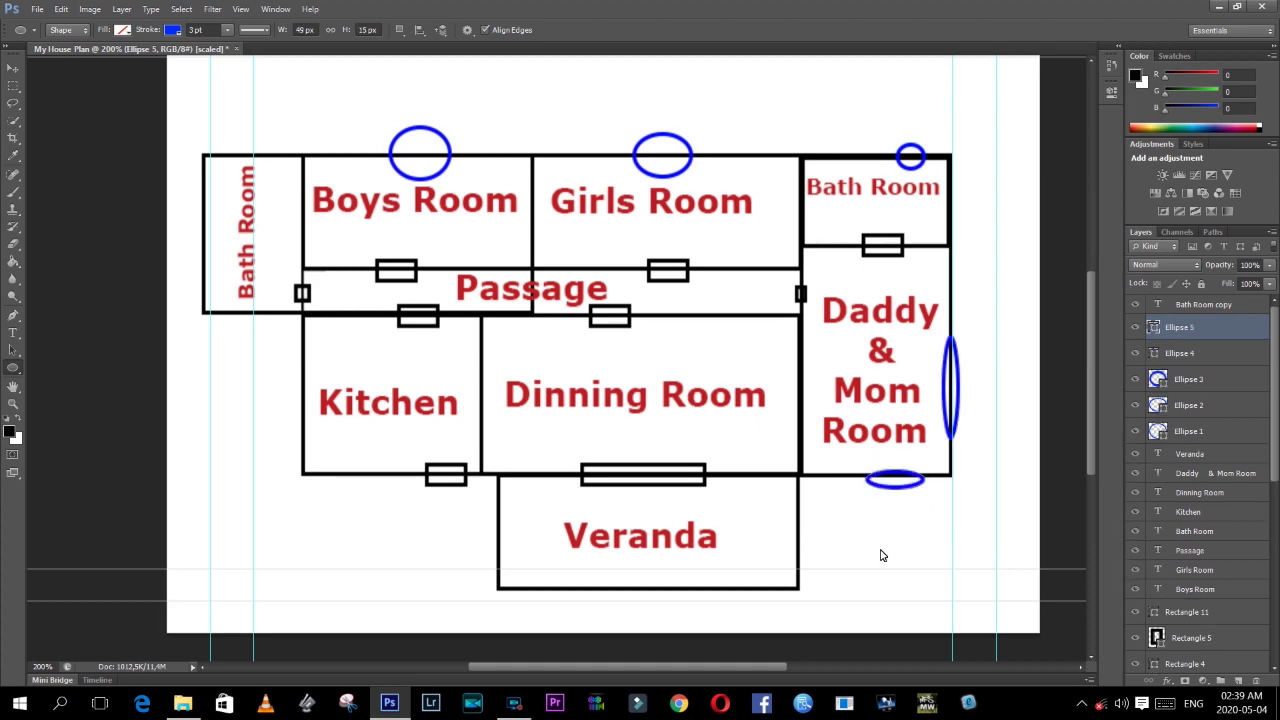
- Mark windows at the Dinning Room–Veranda wall, the Kitchen walls and the left Bath Room
{"action": "key", "text": "v"}
{"action": "key", "text": "u"}
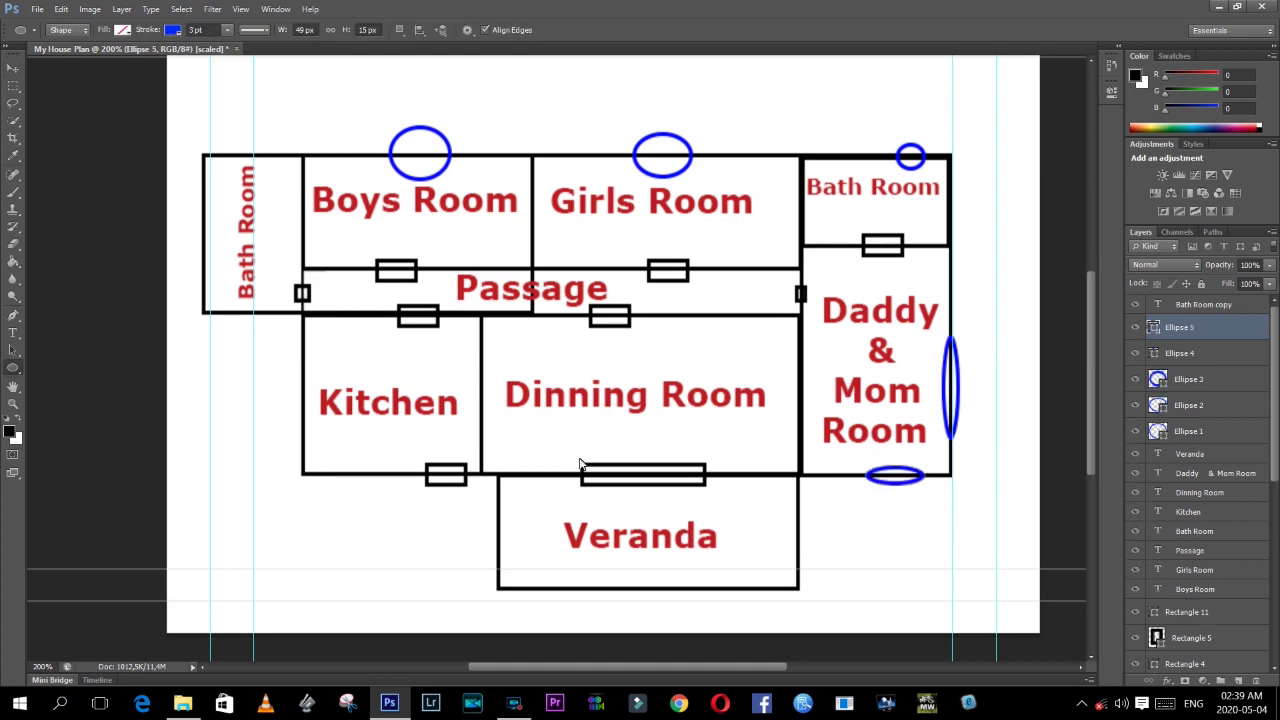
{"action": "left_click_drag", "start_coordinate": [560, 456], "coordinate": [722, 495]}
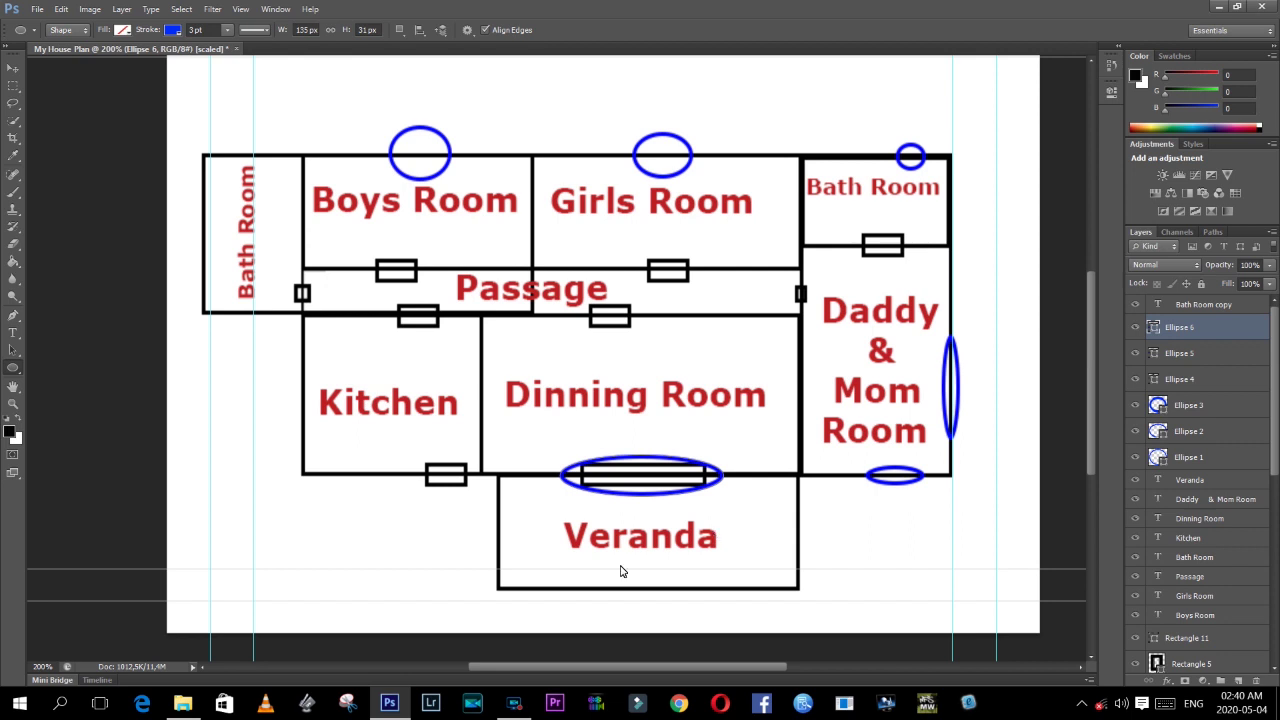
{"action": "left_click_drag", "start_coordinate": [297, 372], "coordinate": [310, 414]}
{"action": "key", "text": "v"}
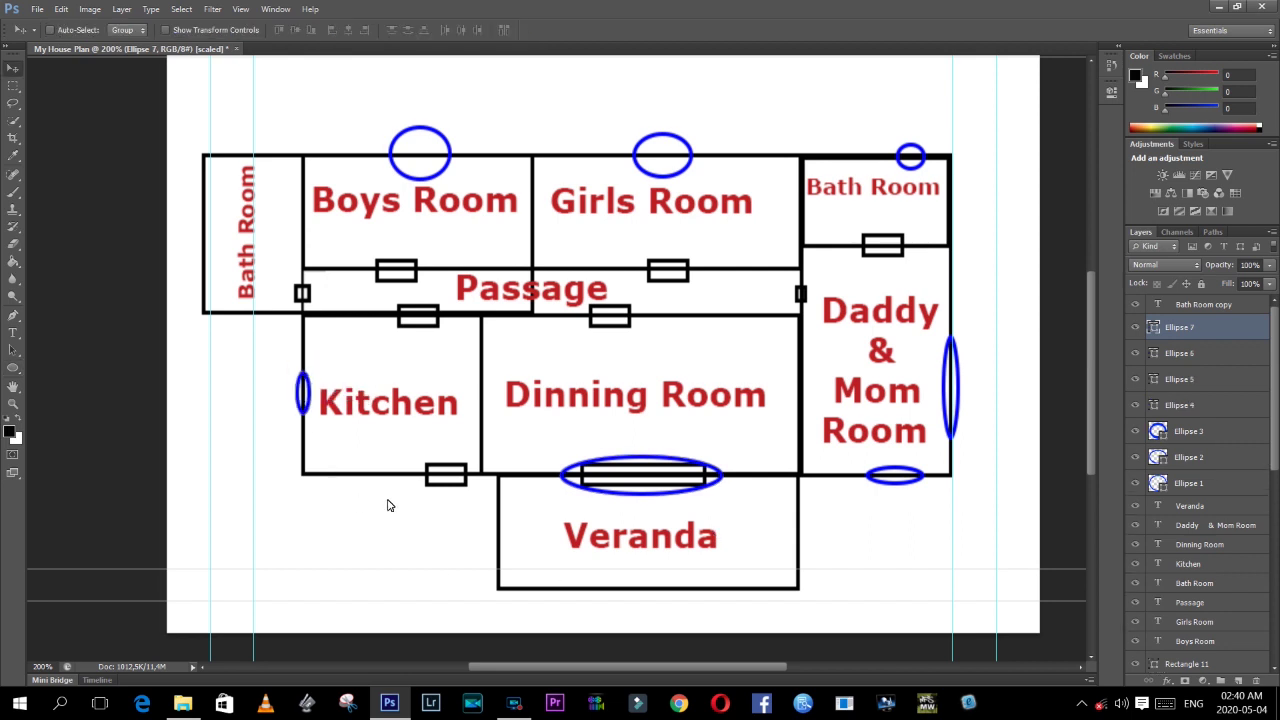
{"action": "key", "text": "u"}
{"action": "left_click_drag", "start_coordinate": [338, 466], "coordinate": [374, 482]}
{"action": "key", "text": "v"}
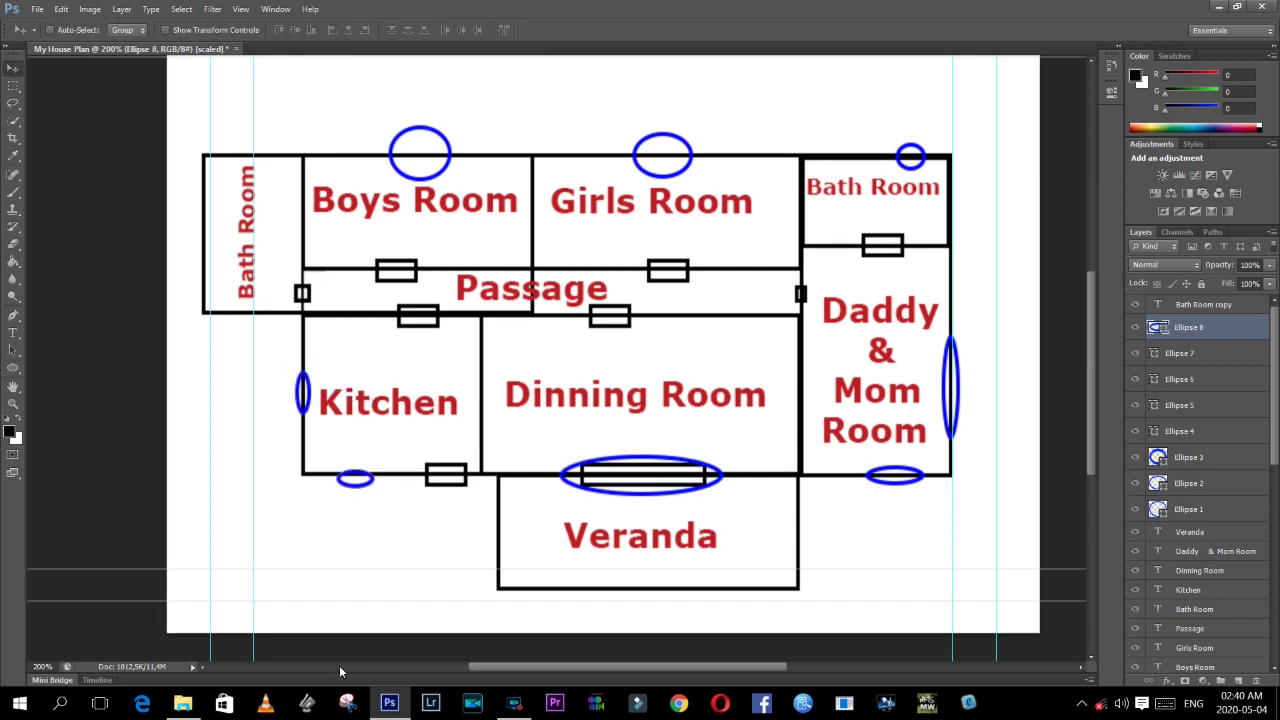
{"action": "key", "text": "Down"}
{"action": "key", "text": "u"}
{"action": "left_click_drag", "start_coordinate": [193, 245], "coordinate": [217, 283]}
{"action": "left_click_drag", "start_coordinate": [237, 148], "coordinate": [265, 162]}
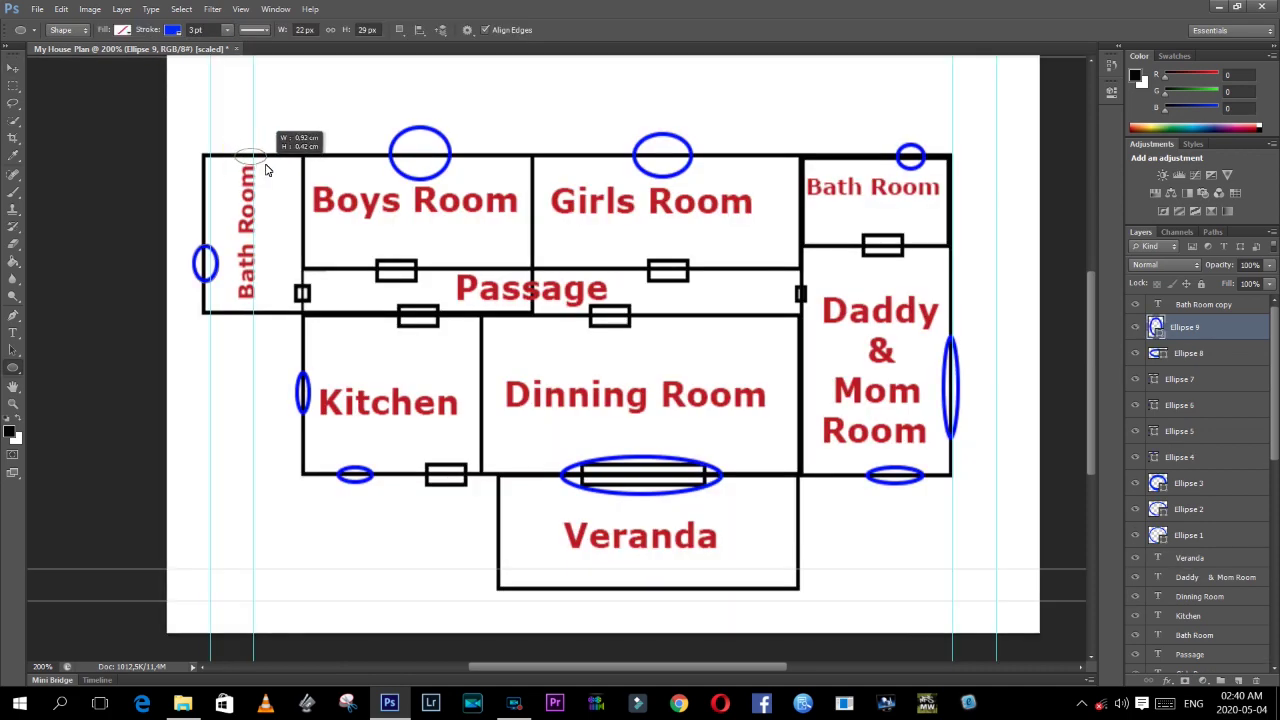
{"action": "key", "text": "v"}
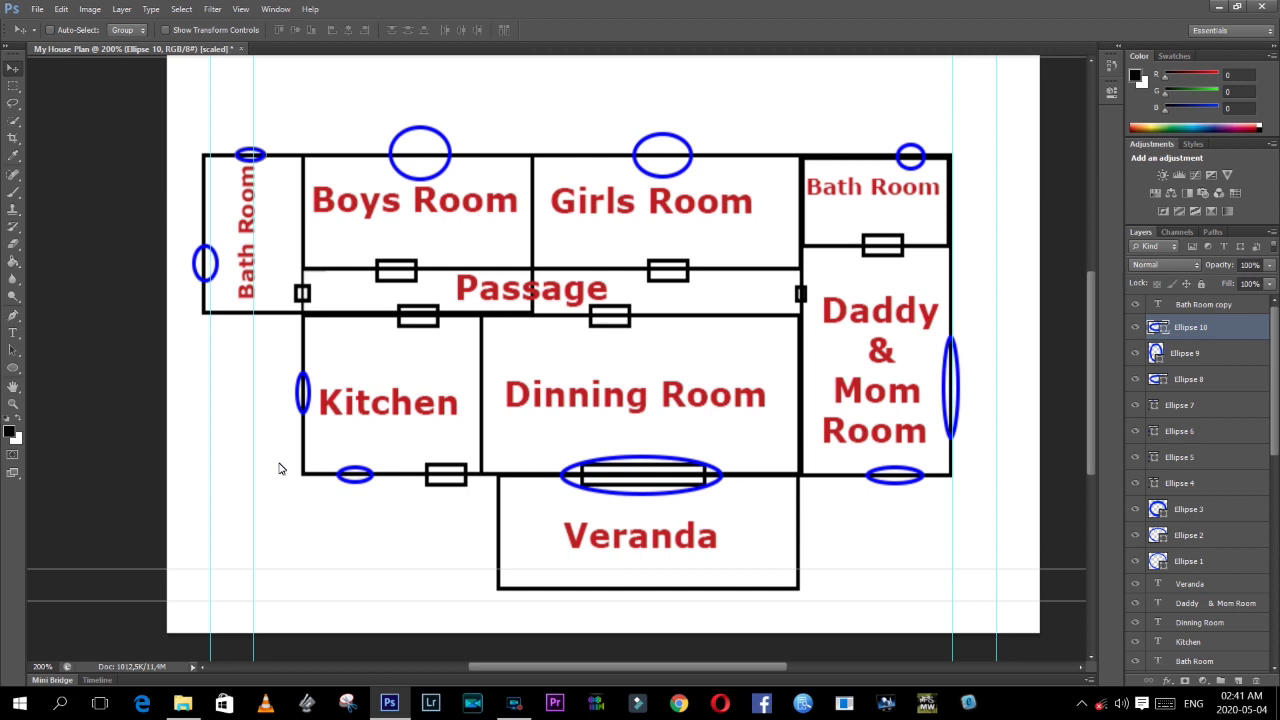
- Toggle layer visibility to find and select the layer holding the stray wall line
{"action": "left_click", "coordinate": [1141, 409]}
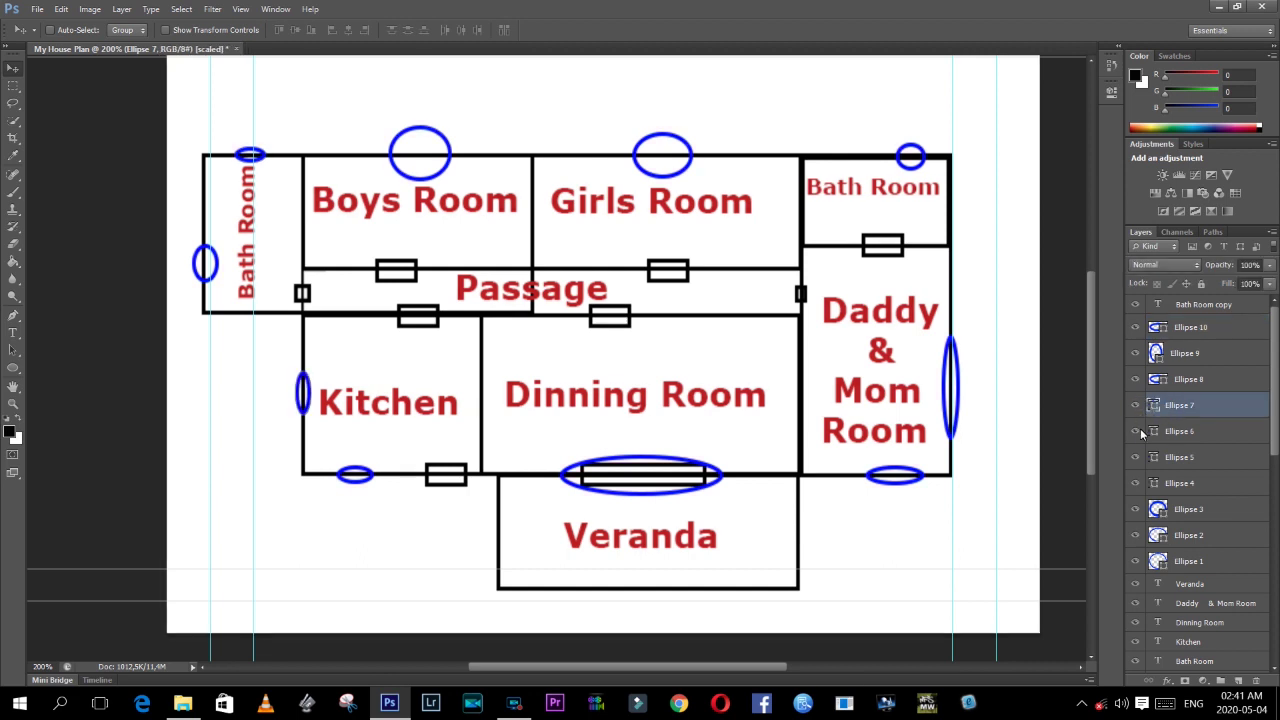
{"action": "left_click_drag", "start_coordinate": [1274, 417], "coordinate": [1274, 545]}
{"action": "left_click", "coordinate": [1135, 455]}
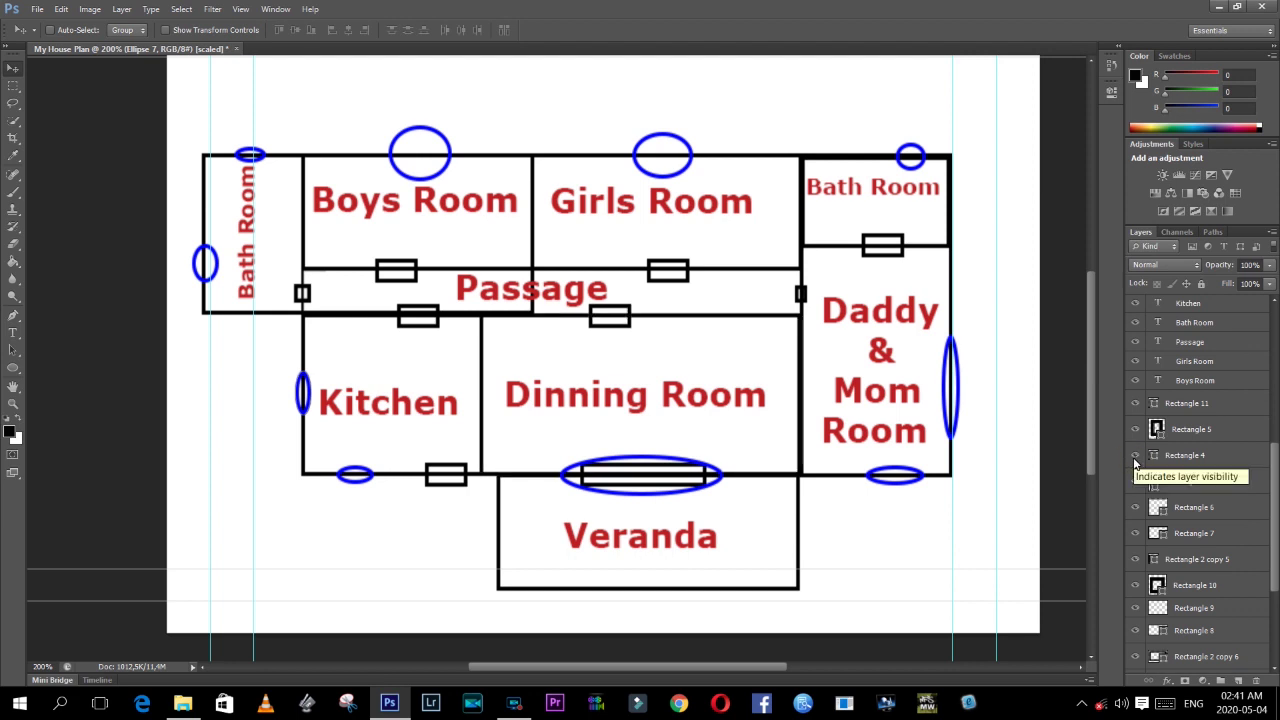
{"action": "left_click", "coordinate": [1135, 533]}
{"action": "left_click", "coordinate": [1135, 533]}
{"action": "left_click", "coordinate": [1135, 585]}
{"action": "left_click", "coordinate": [1137, 608]}
{"action": "left_click_drag", "start_coordinate": [1277, 566], "coordinate": [1275, 640]}
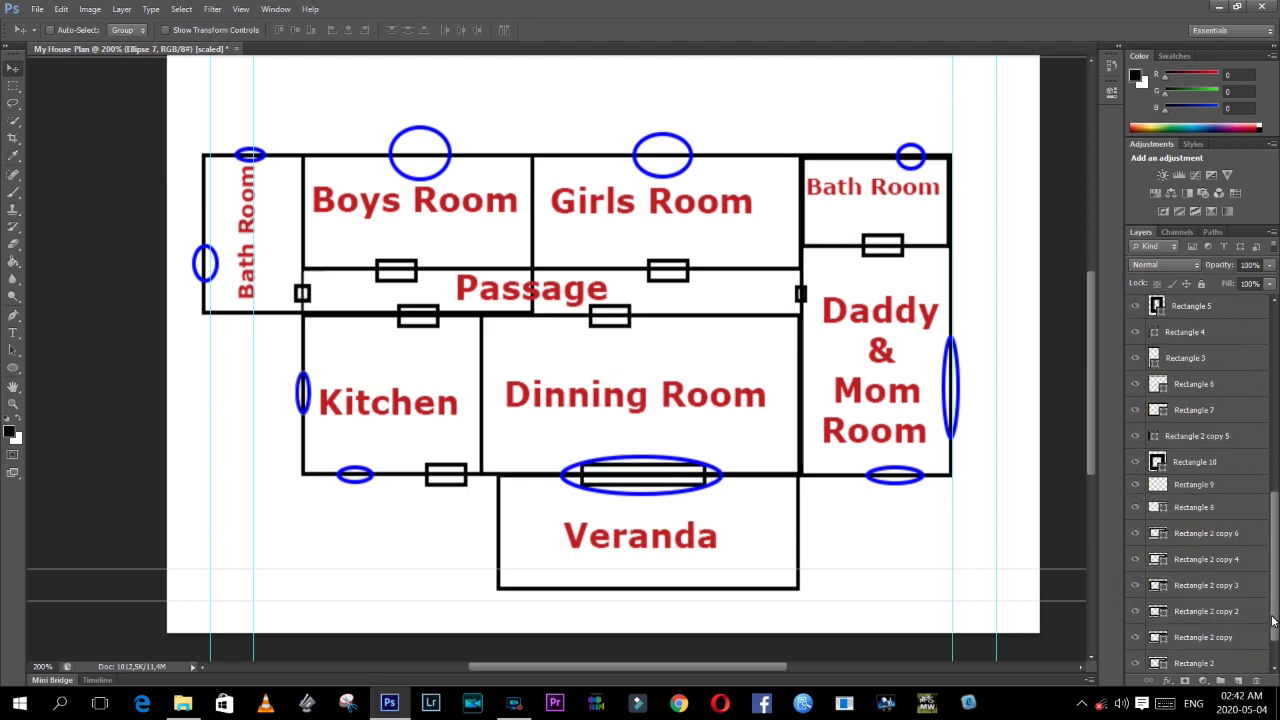
{"action": "left_click", "coordinate": [1135, 436]}
{"action": "left_click", "coordinate": [1135, 458]}
{"action": "left_click", "coordinate": [1160, 458]}
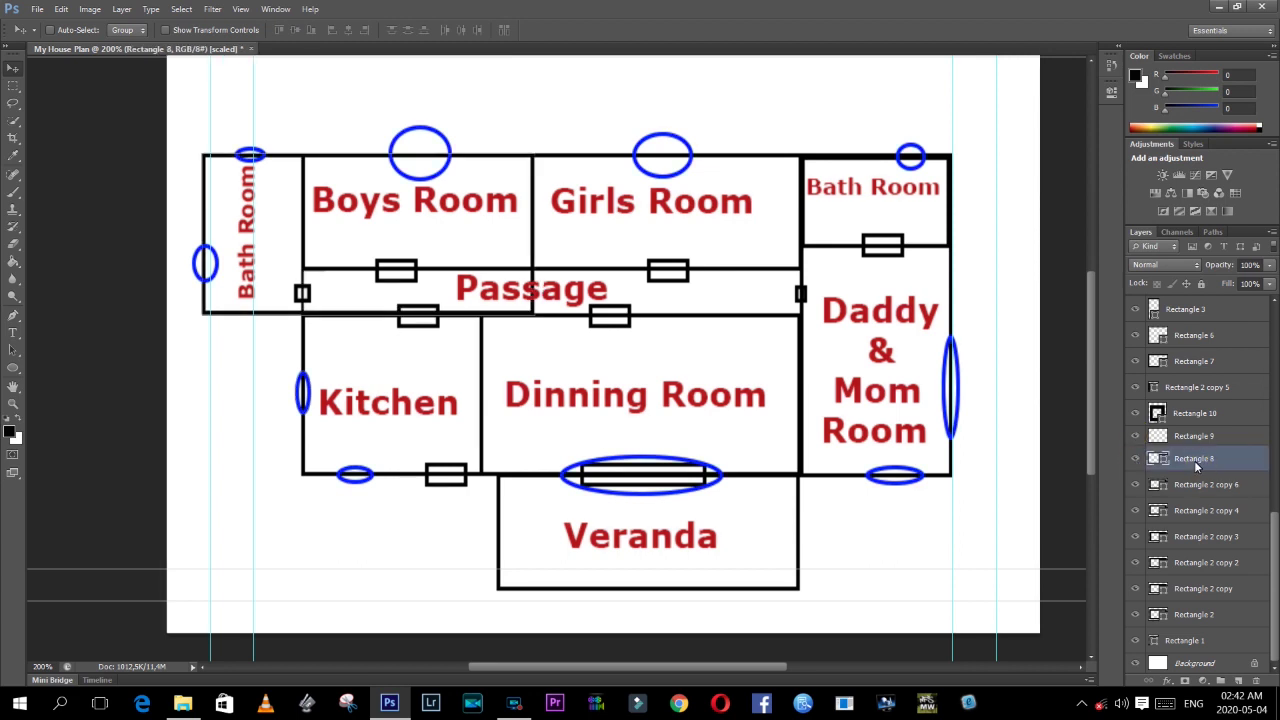
- Rasterize that shape layer and erase the wall line through the Passage
{"action": "key", "text": "m"}
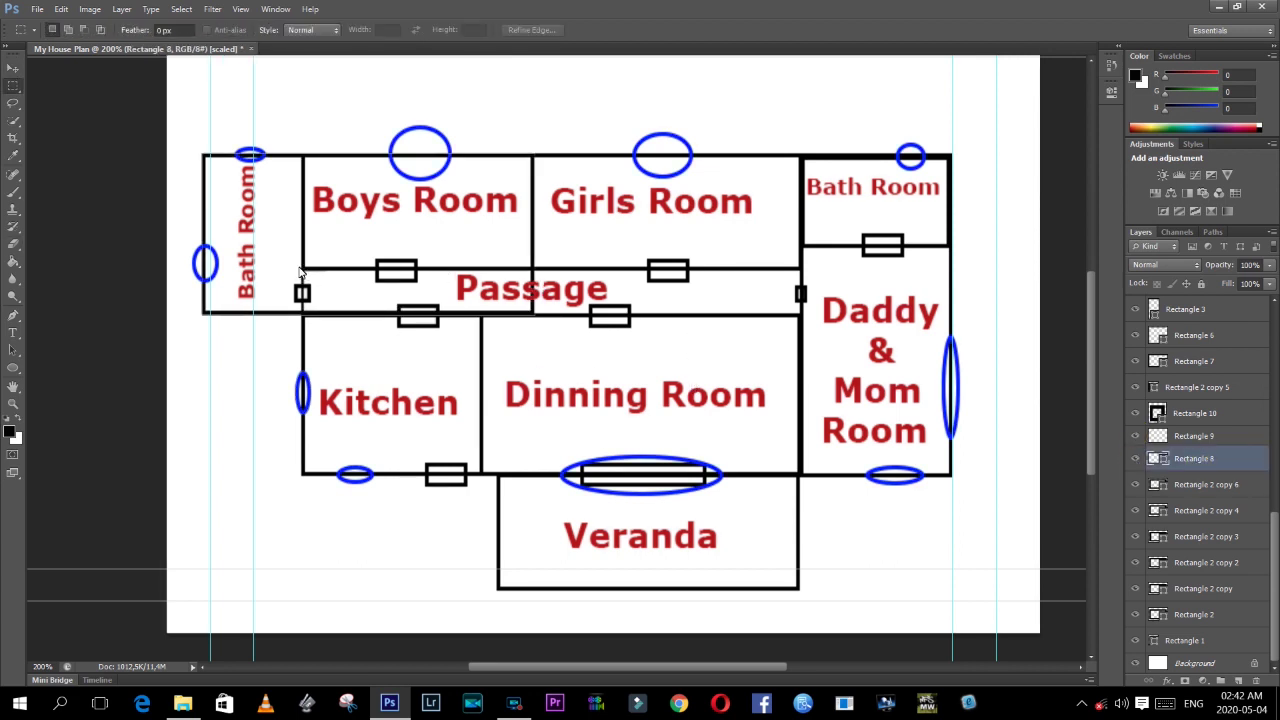
{"action": "left_click_drag", "start_coordinate": [300, 270], "coordinate": [586, 343]}
{"action": "key", "text": "e"}
{"action": "left_click", "coordinate": [595, 310]}
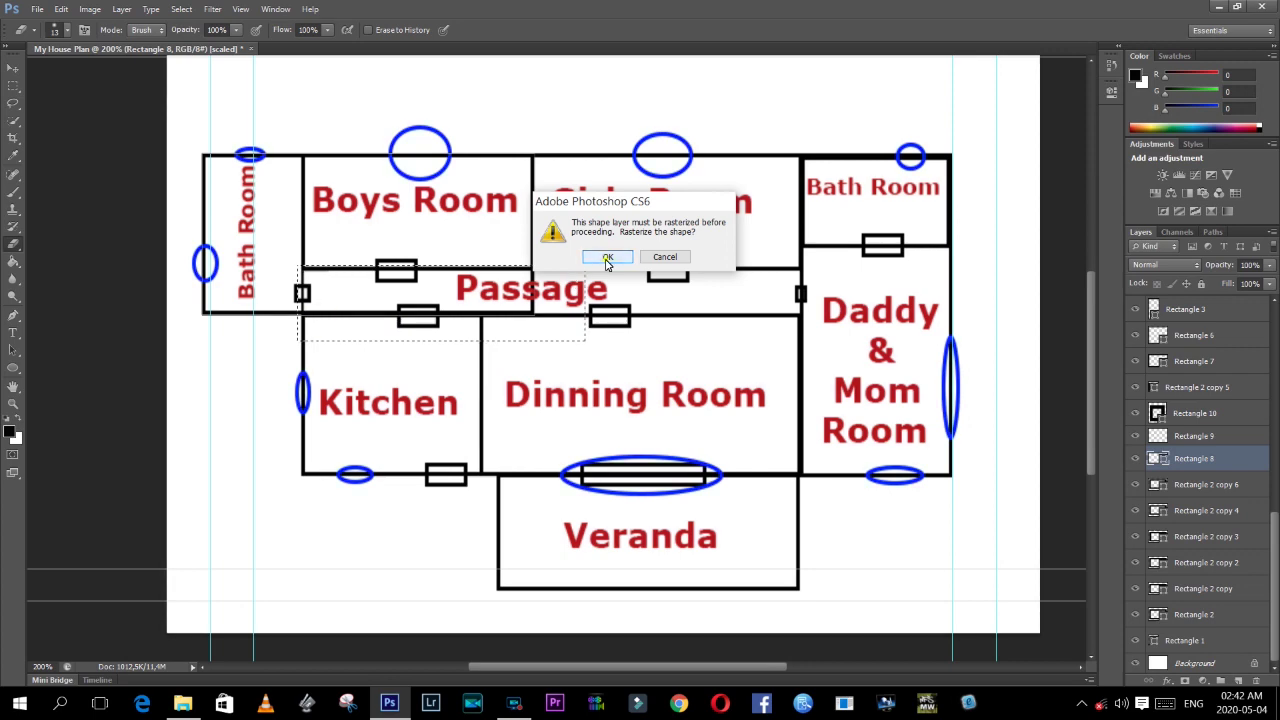
{"action": "left_click", "coordinate": [606, 258]}
{"action": "left_click_drag", "start_coordinate": [311, 318], "coordinate": [445, 314]}
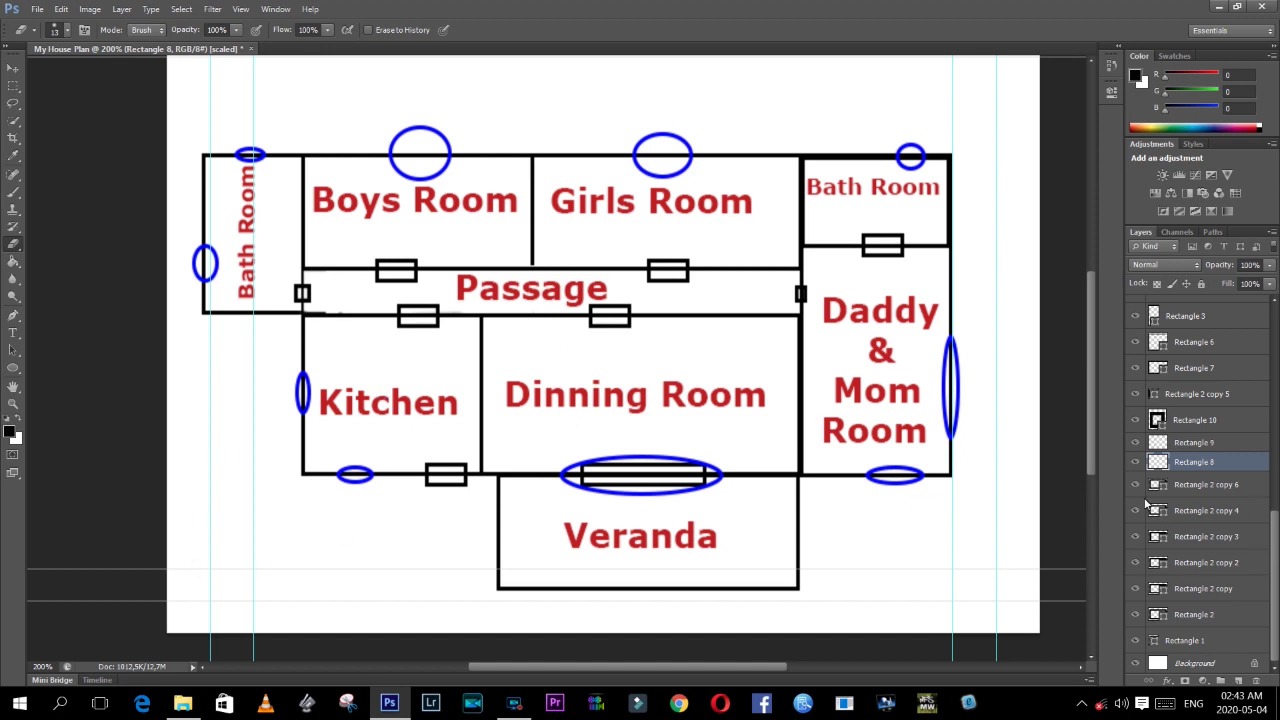
{"action": "left_click", "coordinate": [1177, 485]}
- Fill the Bath Room, Kitchen bottom and Passage-Kitchen door shapes green
{"action": "key", "text": "u"}
{"action": "left_click", "coordinate": [120, 30]}
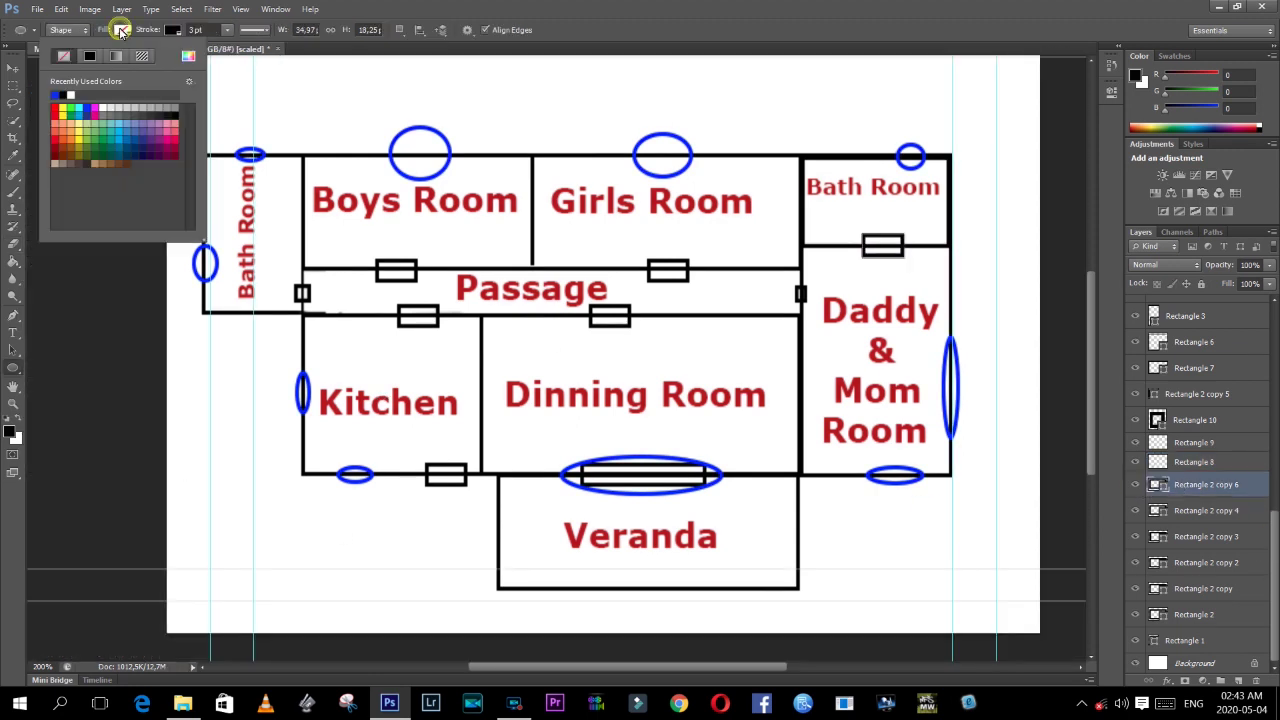
{"action": "left_click", "coordinate": [70, 118]}
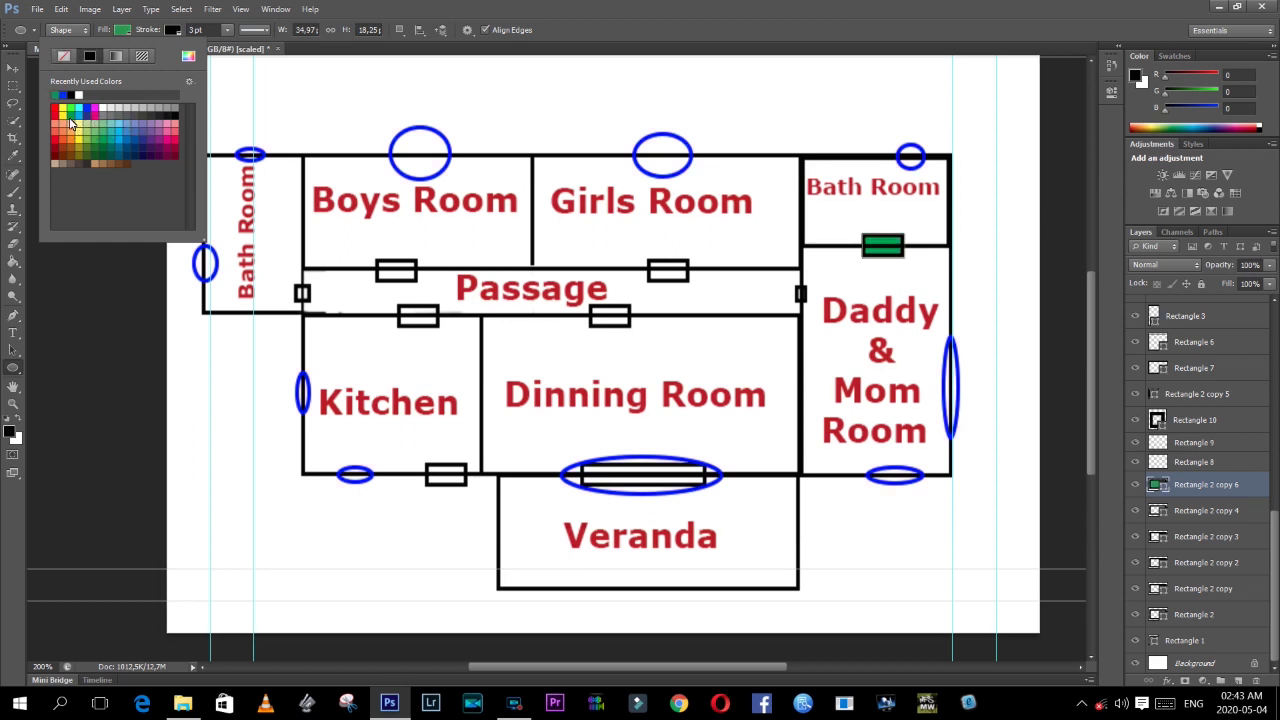
{"action": "left_click", "coordinate": [1206, 510]}
{"action": "left_click", "coordinate": [120, 30]}
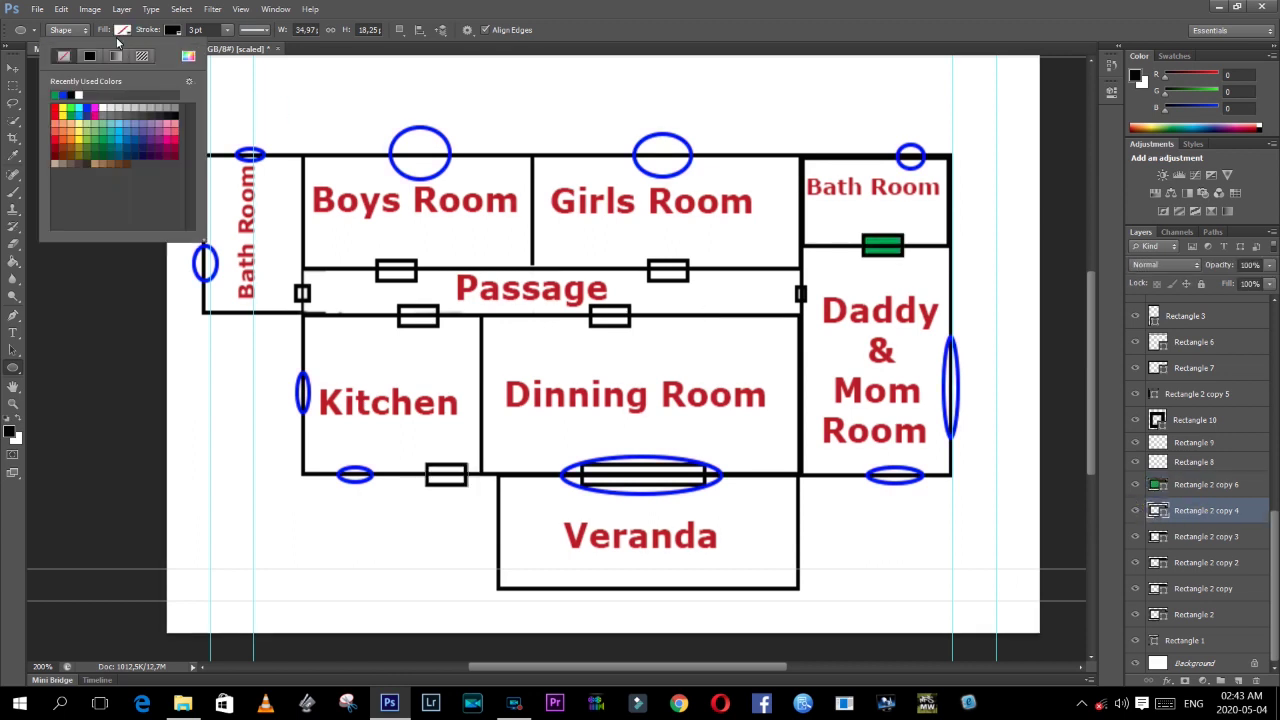
{"action": "left_click", "coordinate": [55, 96]}
{"action": "left_click", "coordinate": [1193, 538]}
{"action": "left_click", "coordinate": [120, 30]}
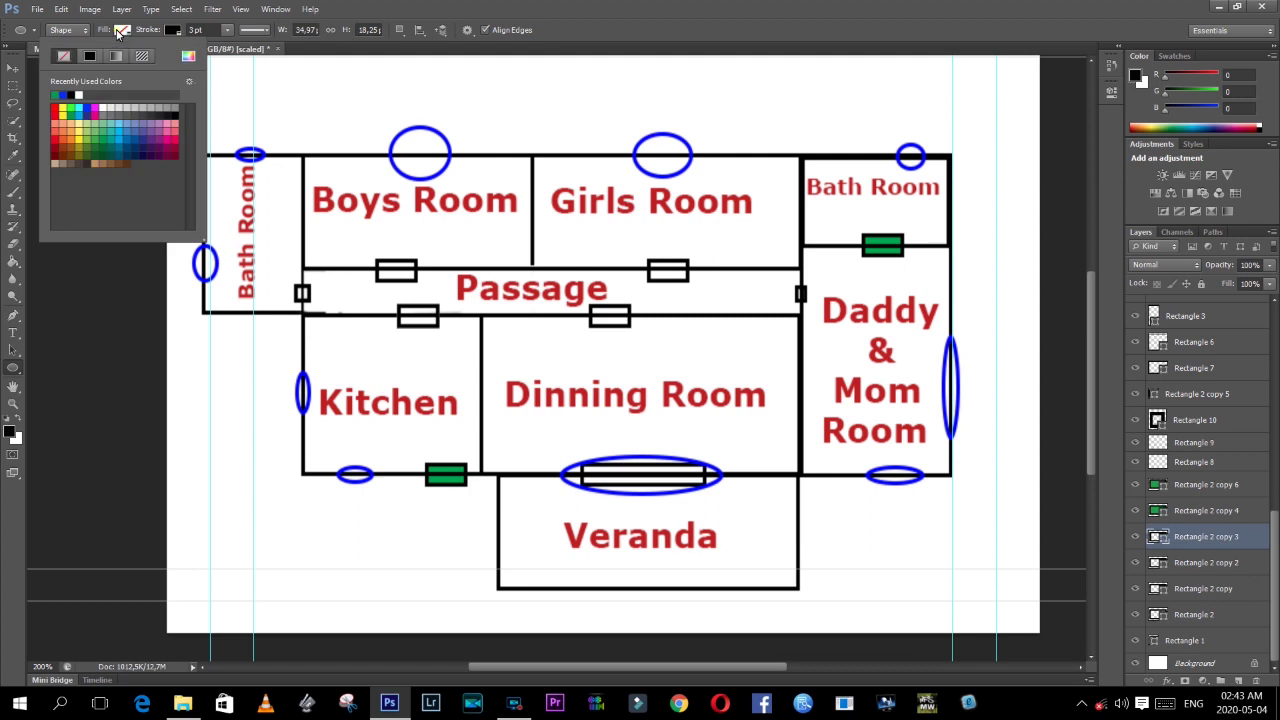
{"action": "left_click", "coordinate": [55, 96]}
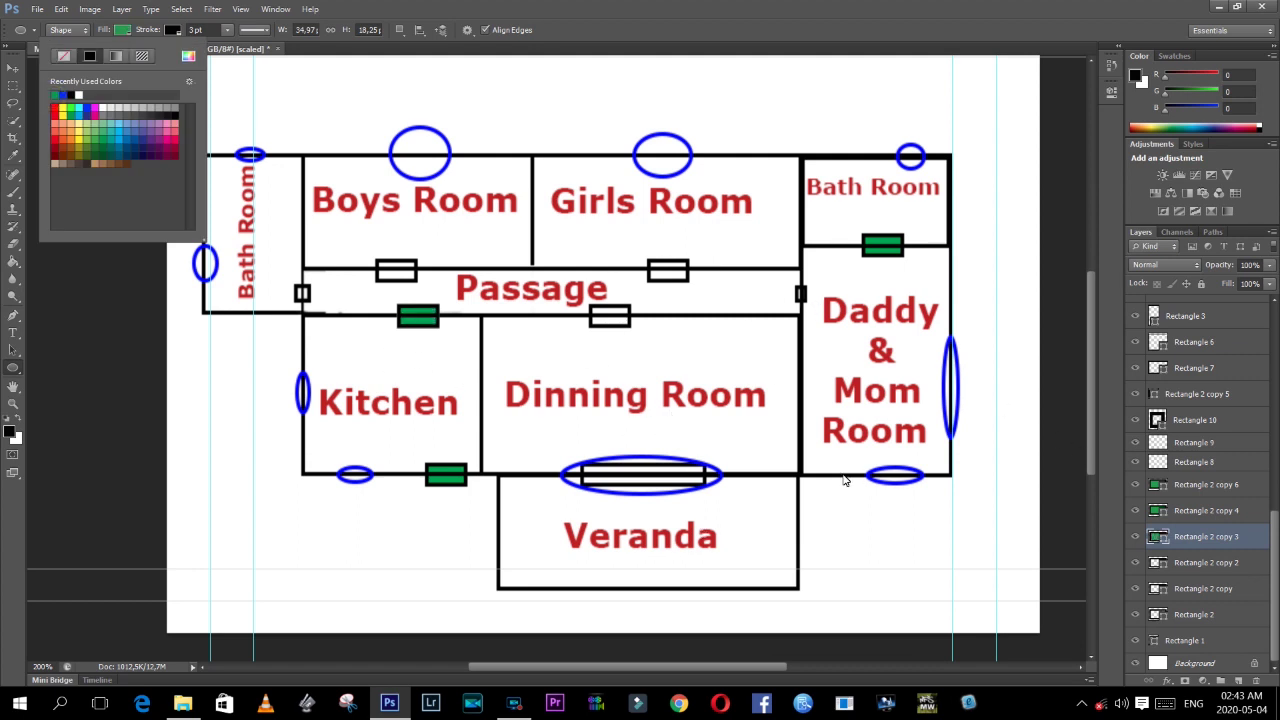
- Fill the Dinning Room, Girls Room and Boys Room door shapes green
{"action": "left_click", "coordinate": [1206, 562]}
{"action": "left_click", "coordinate": [120, 30]}
{"action": "left_click", "coordinate": [55, 96]}
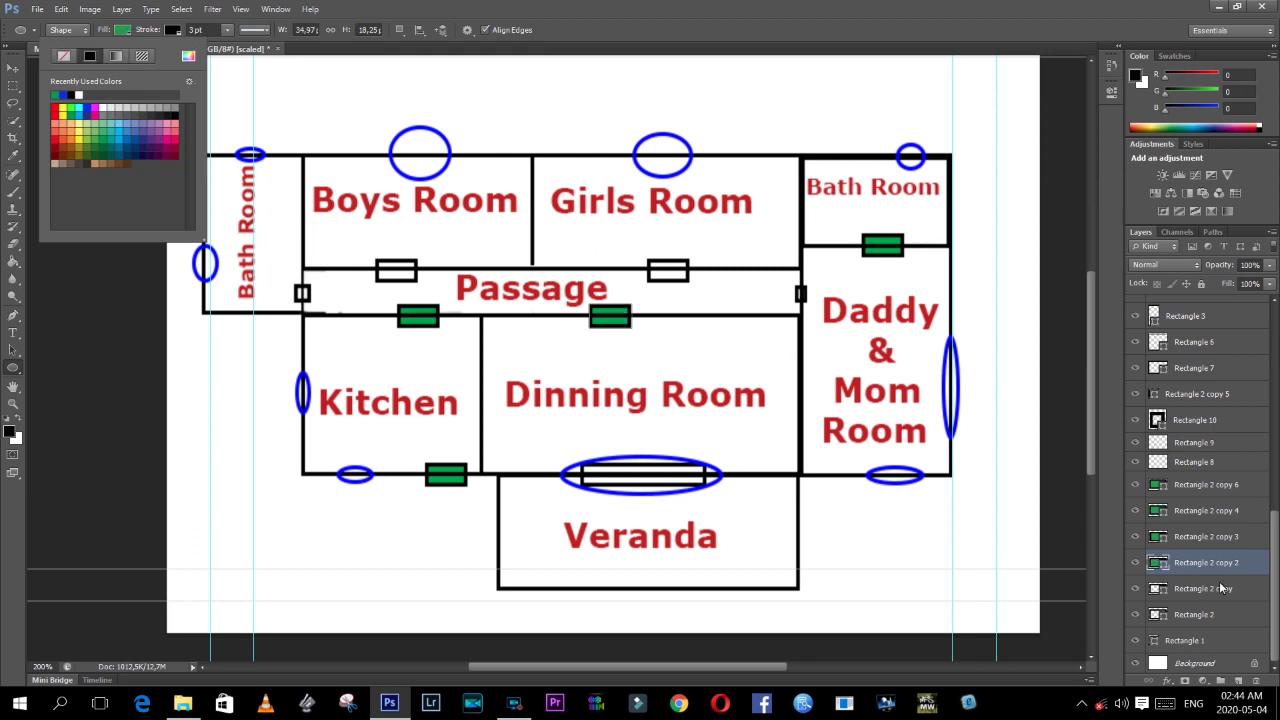
{"action": "left_click", "coordinate": [1220, 588]}
{"action": "left_click", "coordinate": [120, 30]}
{"action": "left_click", "coordinate": [55, 96]}
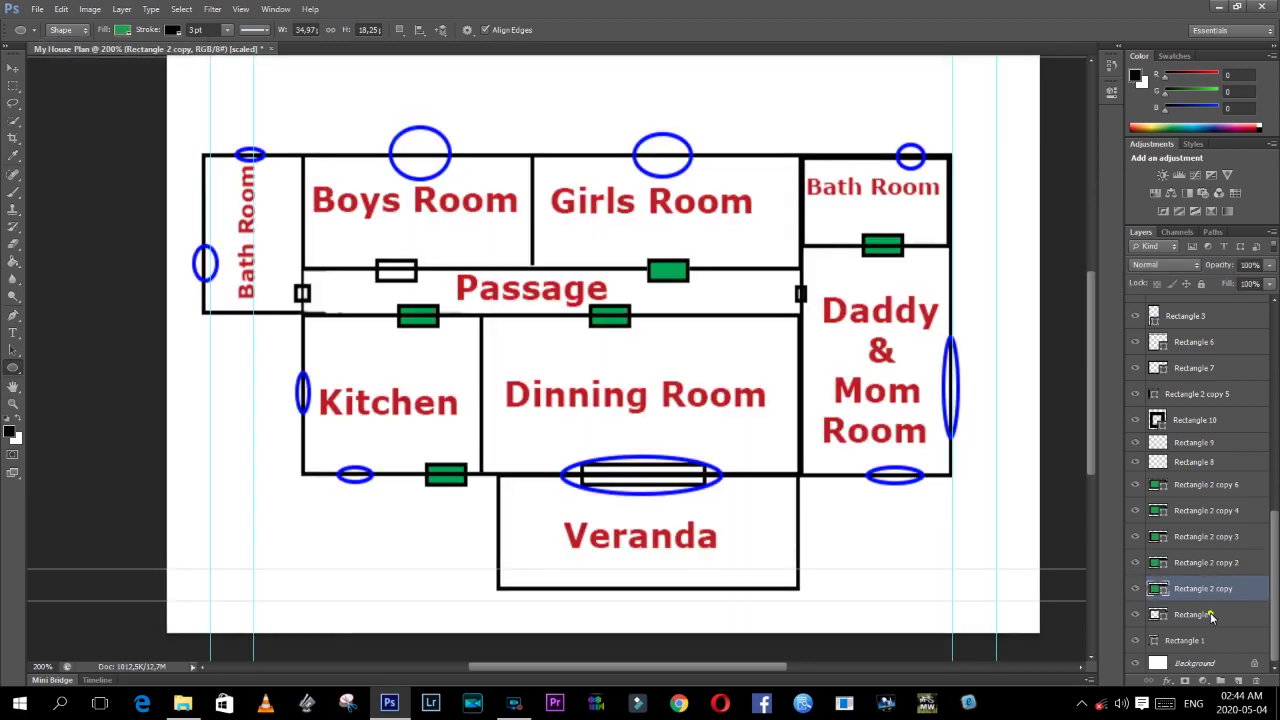
{"action": "left_click", "coordinate": [1180, 614]}
{"action": "left_click", "coordinate": [120, 30]}
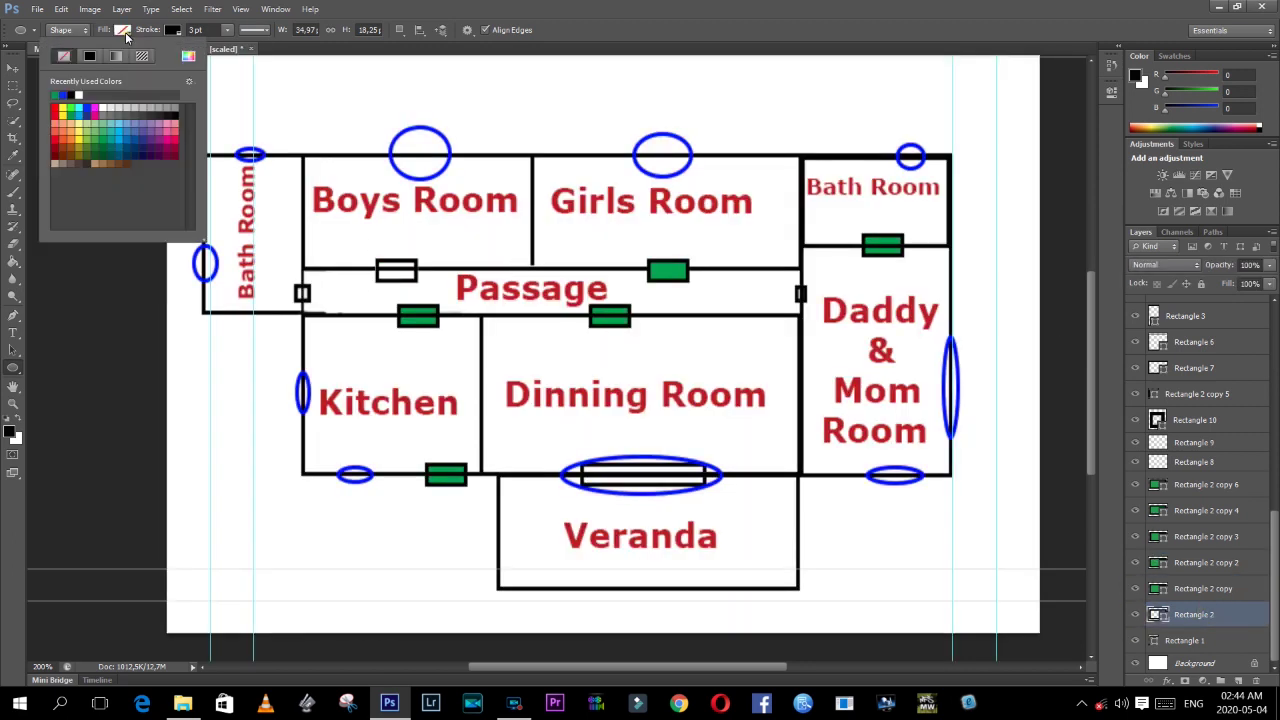
{"action": "left_click", "coordinate": [55, 96]}
- Try a green fill on the rooms outline, then set it back to no fill
{"action": "left_click", "coordinate": [1182, 640]}
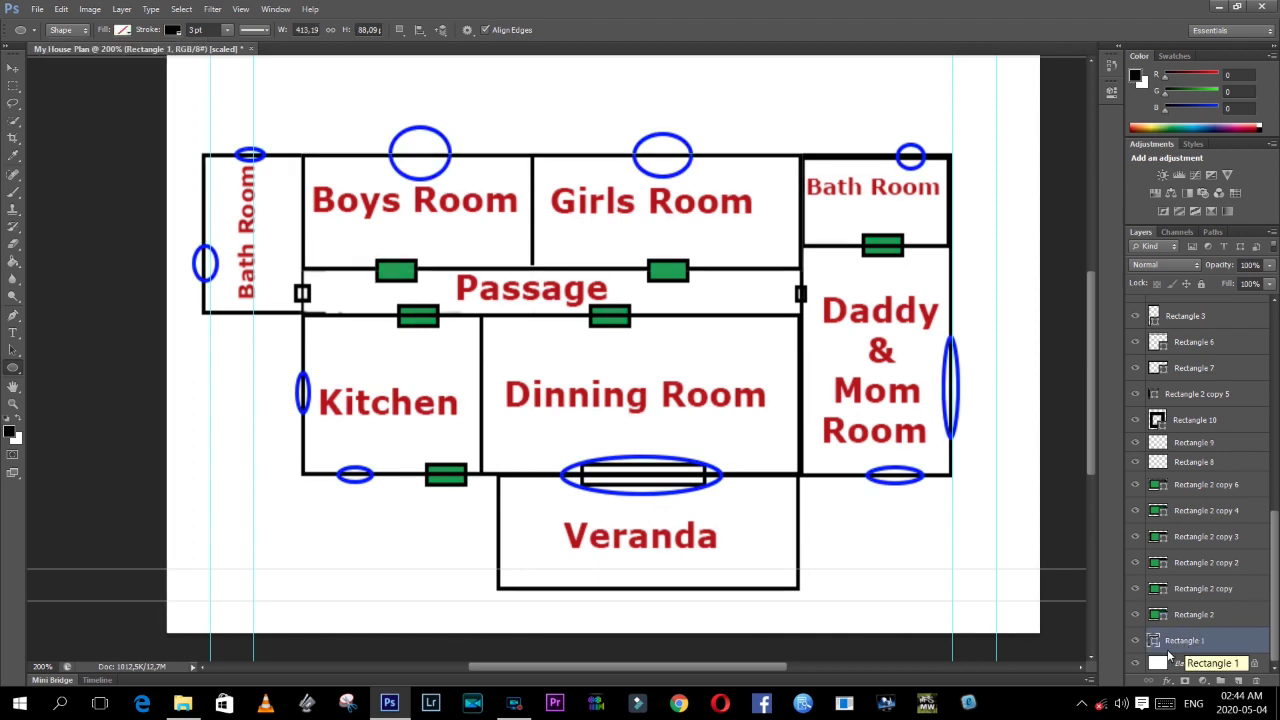
{"action": "left_click", "coordinate": [121, 31]}
{"action": "left_click", "coordinate": [55, 96]}
{"action": "left_click", "coordinate": [120, 30]}
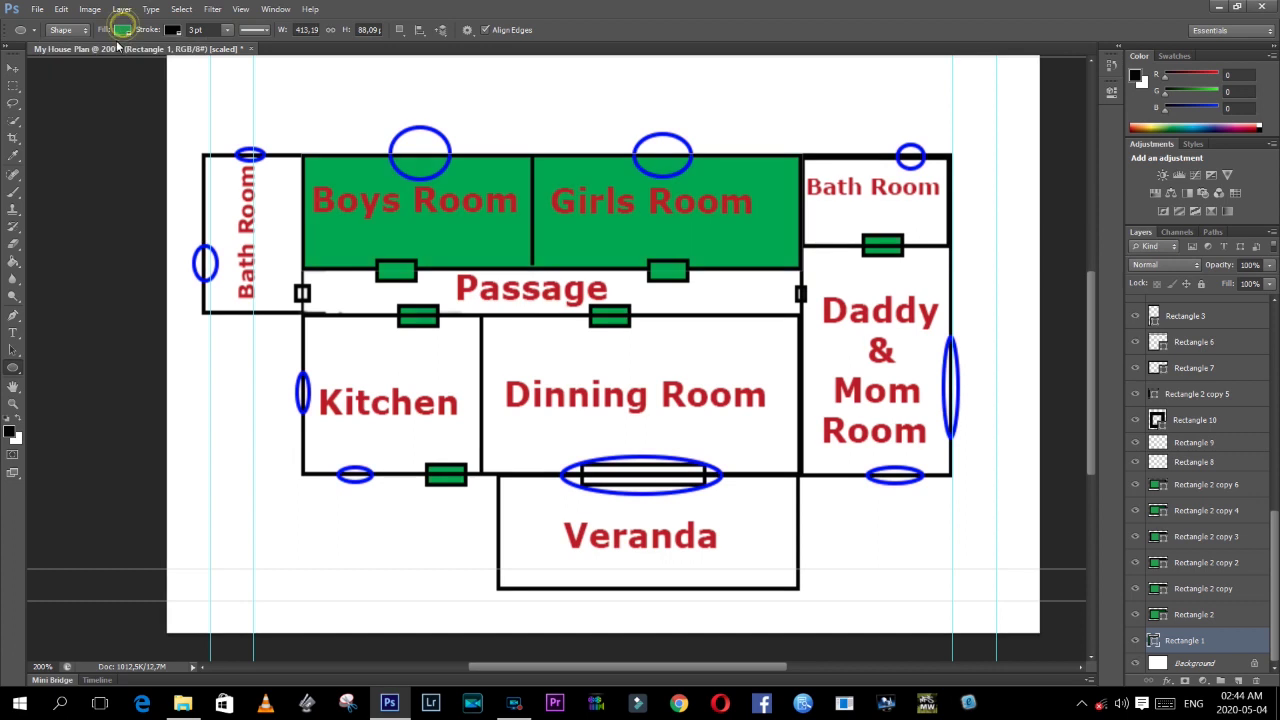
{"action": "left_click", "coordinate": [63, 56]}
{"action": "left_click", "coordinate": [1270, 590]}
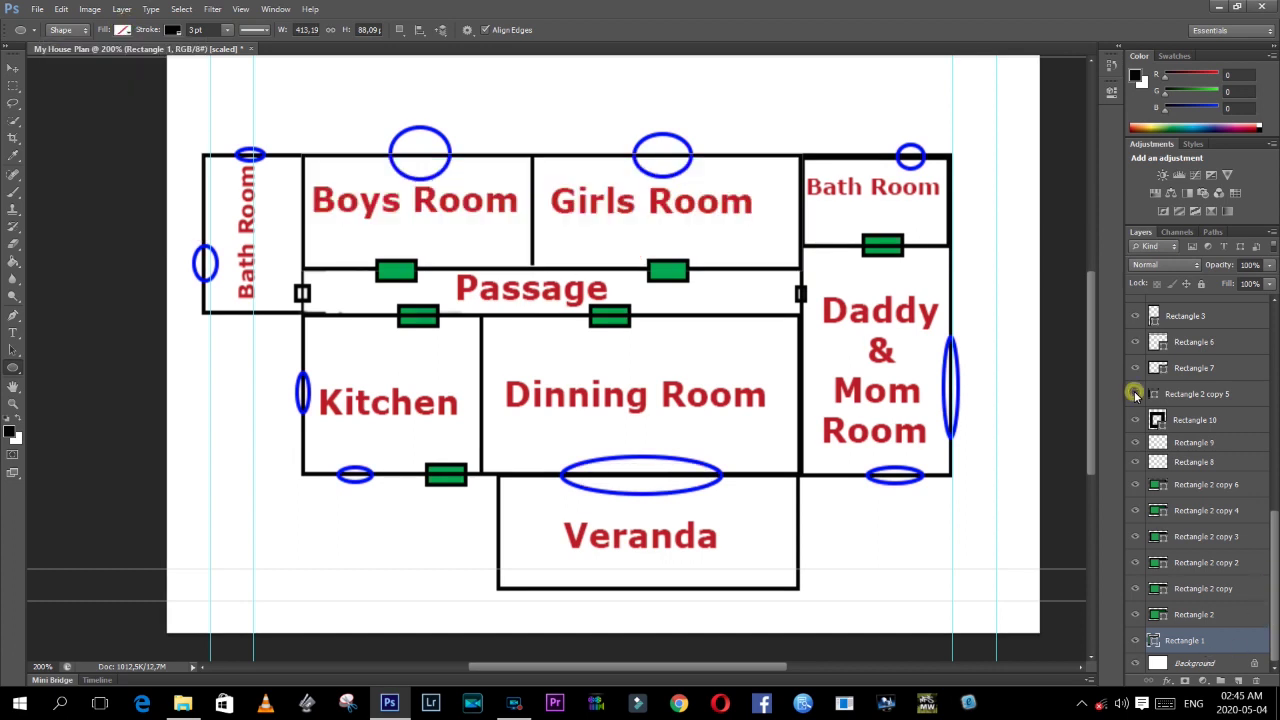
- Fill the Veranda window rectangle and the right passage square blue
{"action": "left_click", "coordinate": [1180, 394]}
{"action": "left_click", "coordinate": [121, 30]}
{"action": "left_click", "coordinate": [55, 96]}
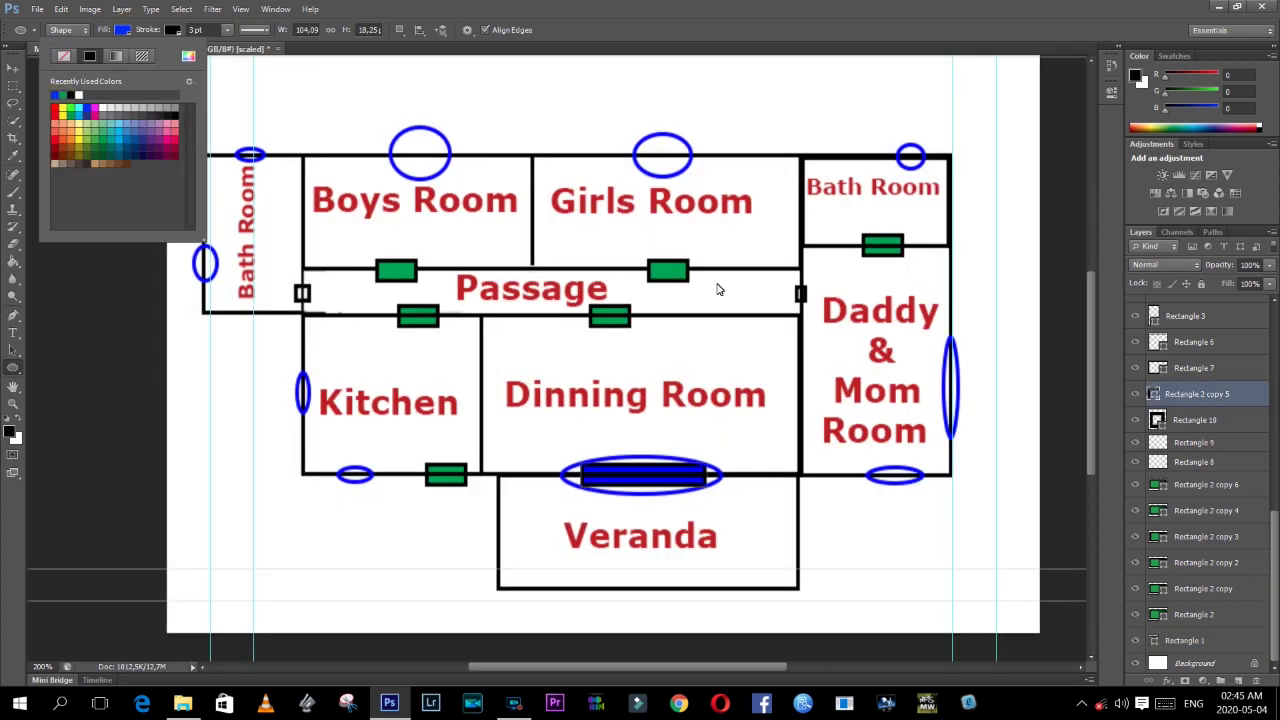
{"action": "scroll", "coordinate": [1190, 400], "scroll_direction": "up", "scroll_amount": 3}
{"action": "left_click", "coordinate": [1135, 470]}
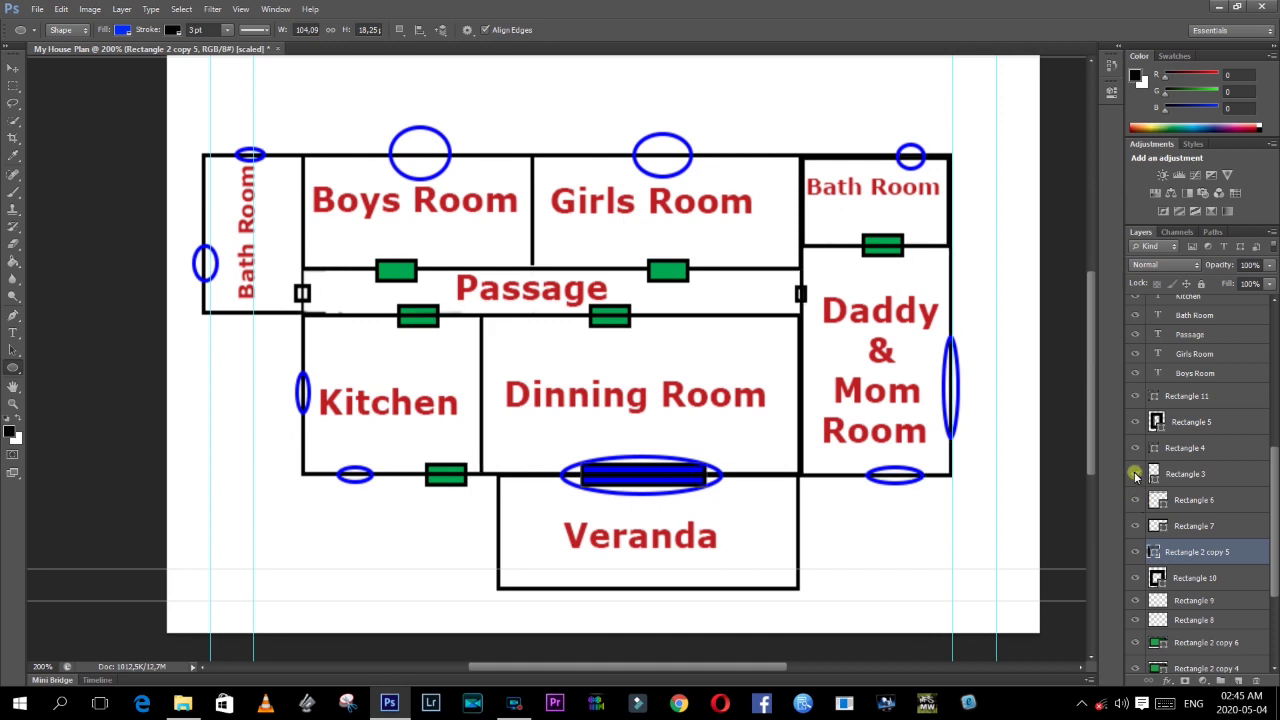
{"action": "left_click", "coordinate": [1190, 422]}
{"action": "left_click", "coordinate": [121, 30]}
{"action": "left_click", "coordinate": [55, 97]}
- Fill the Veranda rectangle yellow
{"action": "left_click", "coordinate": [1135, 396]}
{"action": "left_click", "coordinate": [1135, 396]}
{"action": "left_click", "coordinate": [1190, 396]}
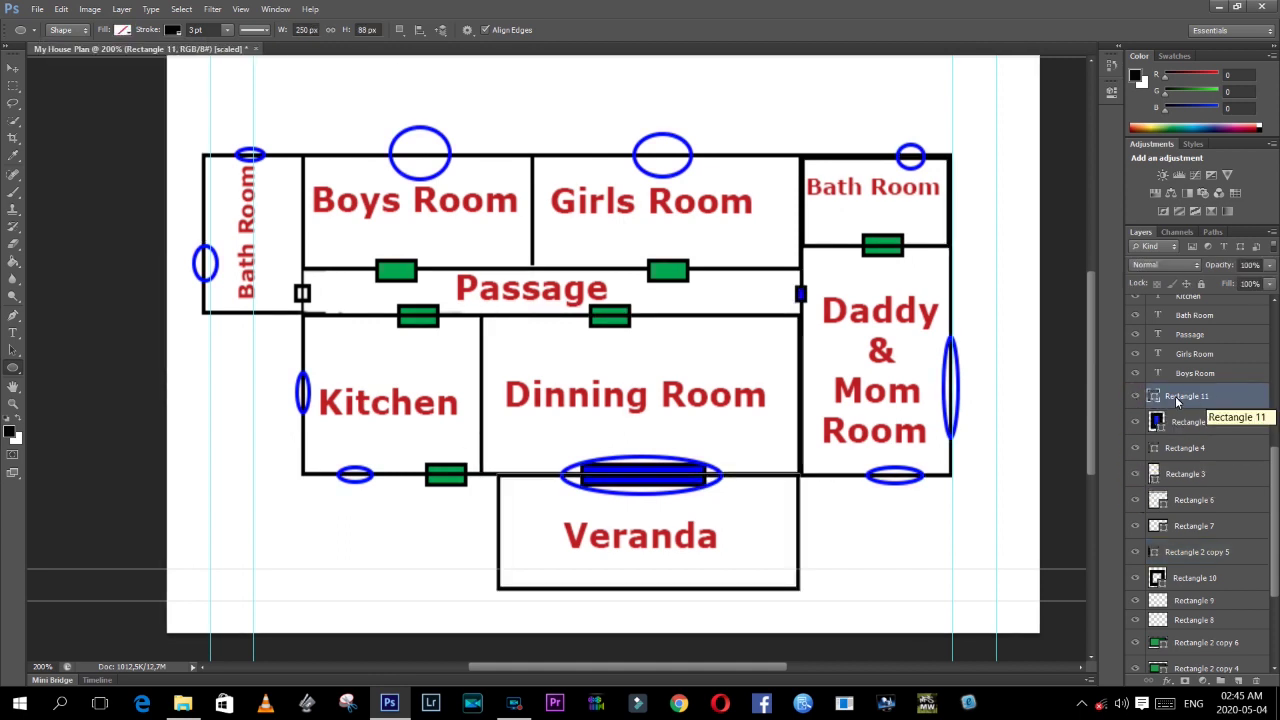
{"action": "left_click", "coordinate": [121, 30]}
{"action": "left_click", "coordinate": [66, 119]}
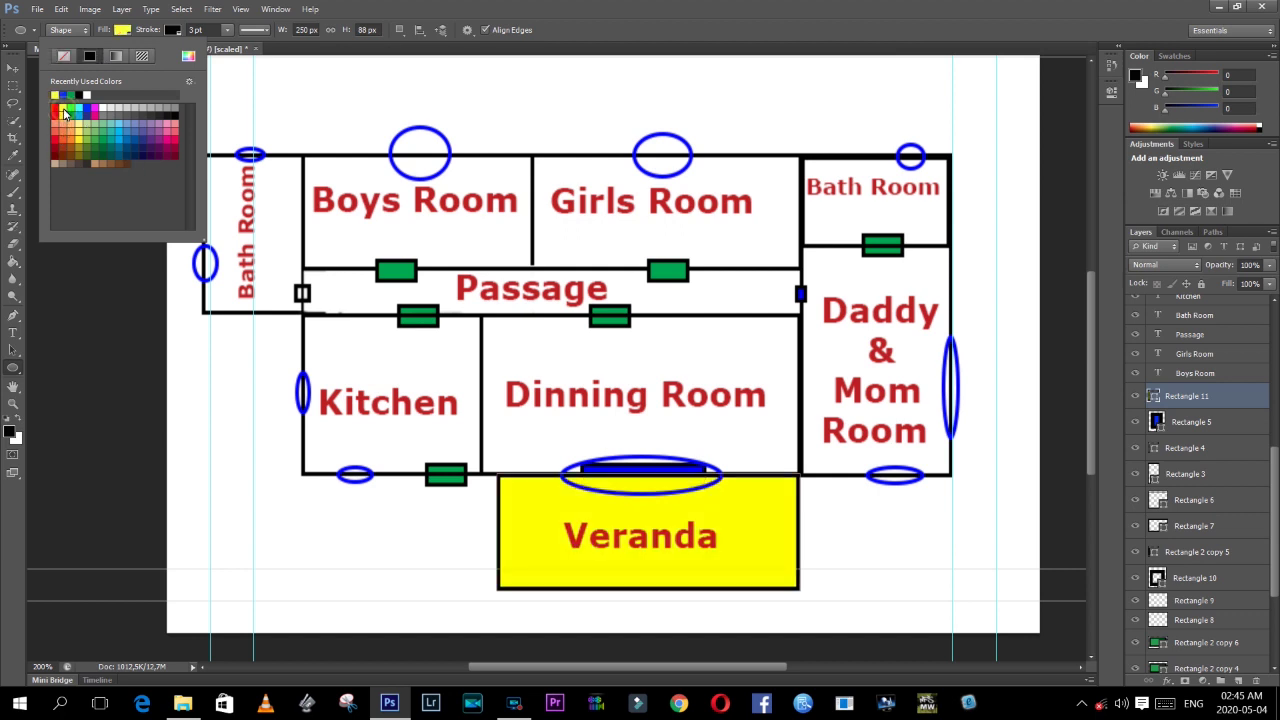
{"action": "left_click", "coordinate": [1215, 372]}
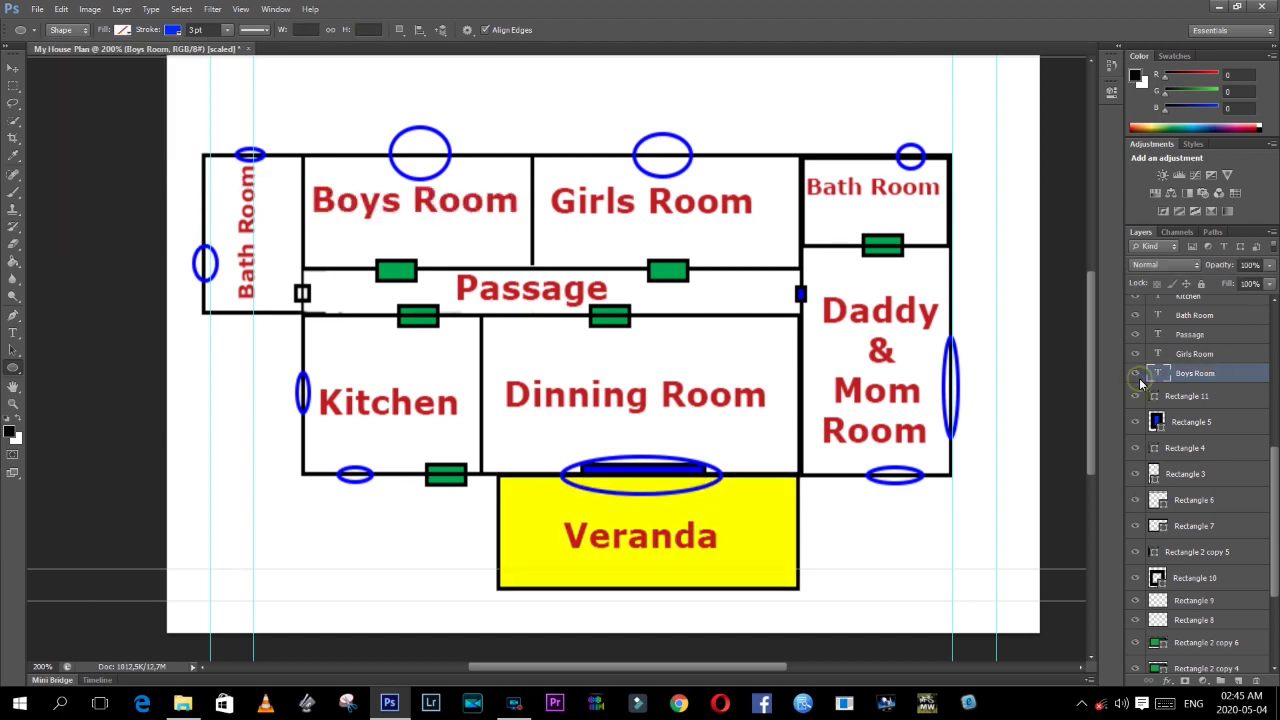
- Select the Passage label layer and toggle window layers' visibility to identify them
{"action": "left_click", "coordinate": [1190, 334]}
{"action": "scroll", "coordinate": [1265, 473], "scroll_direction": "up", "scroll_amount": 5}
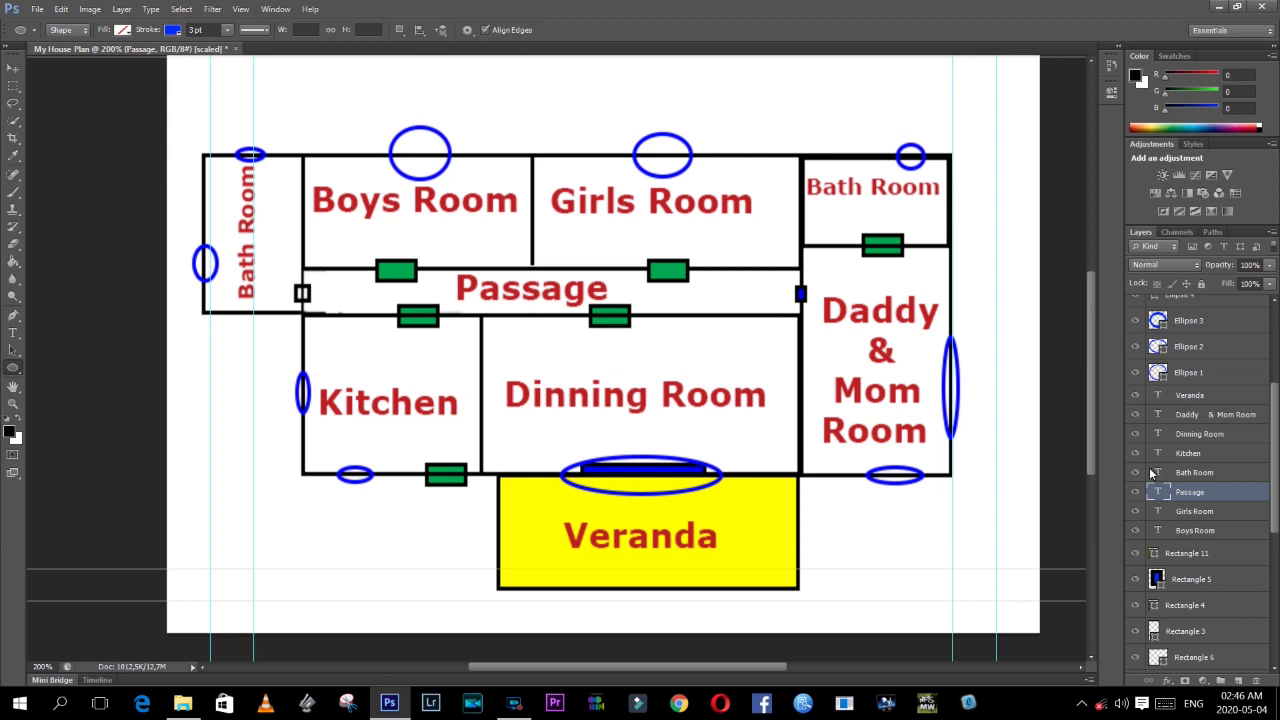
{"action": "left_click_drag", "start_coordinate": [1277, 459], "coordinate": [1277, 375]}
{"action": "left_click", "coordinate": [1136, 437]}
{"action": "left_click", "coordinate": [1136, 405]}
{"action": "left_click", "coordinate": [1136, 379]}
- Toggle window and label layers on and off to identify which shape each holds
{"action": "left_click", "coordinate": [1136, 353]}
{"action": "left_click", "coordinate": [1135, 304]}
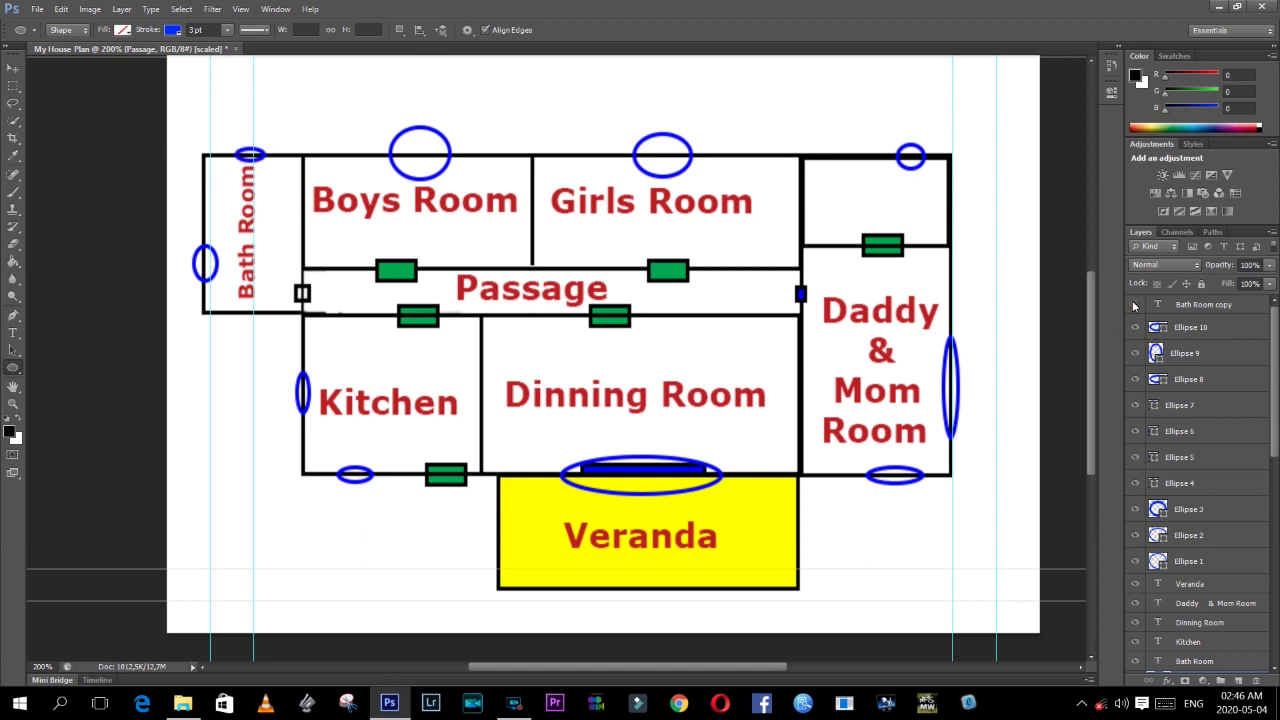
{"action": "scroll", "coordinate": [1210, 370], "scroll_direction": "down", "scroll_amount": 1}
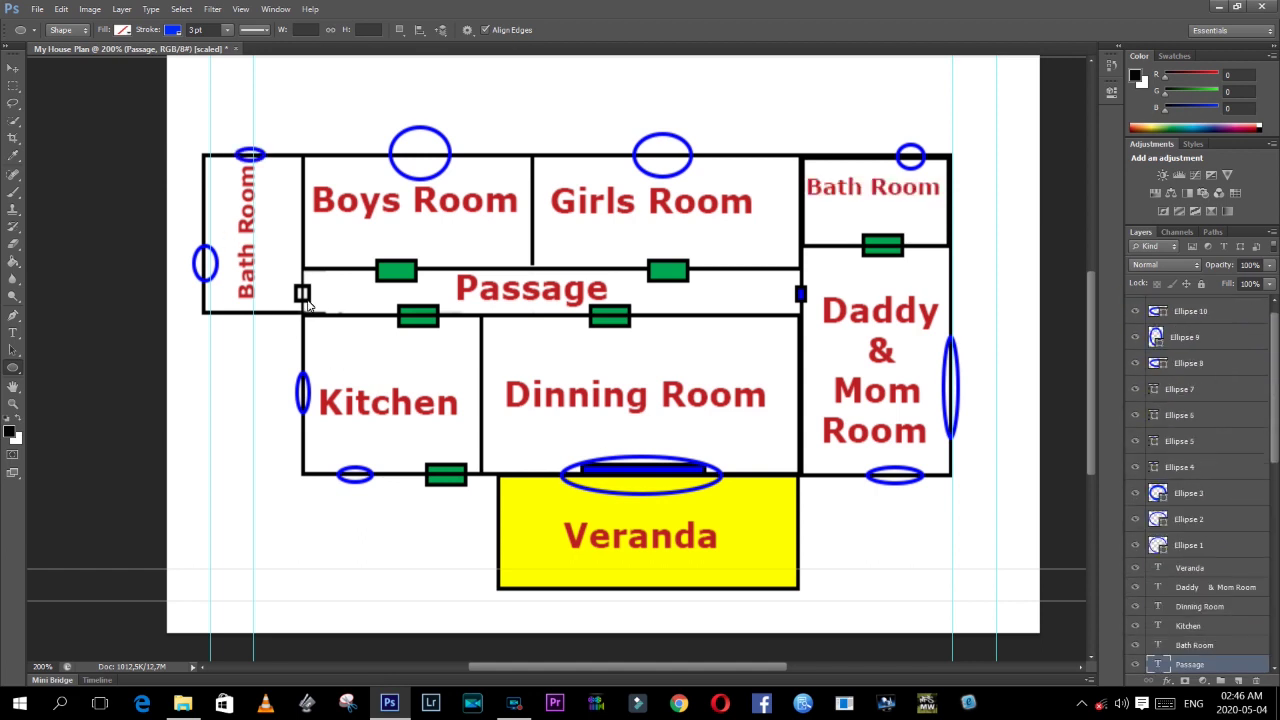
{"action": "scroll", "coordinate": [1150, 318], "scroll_direction": "up", "scroll_amount": 1}
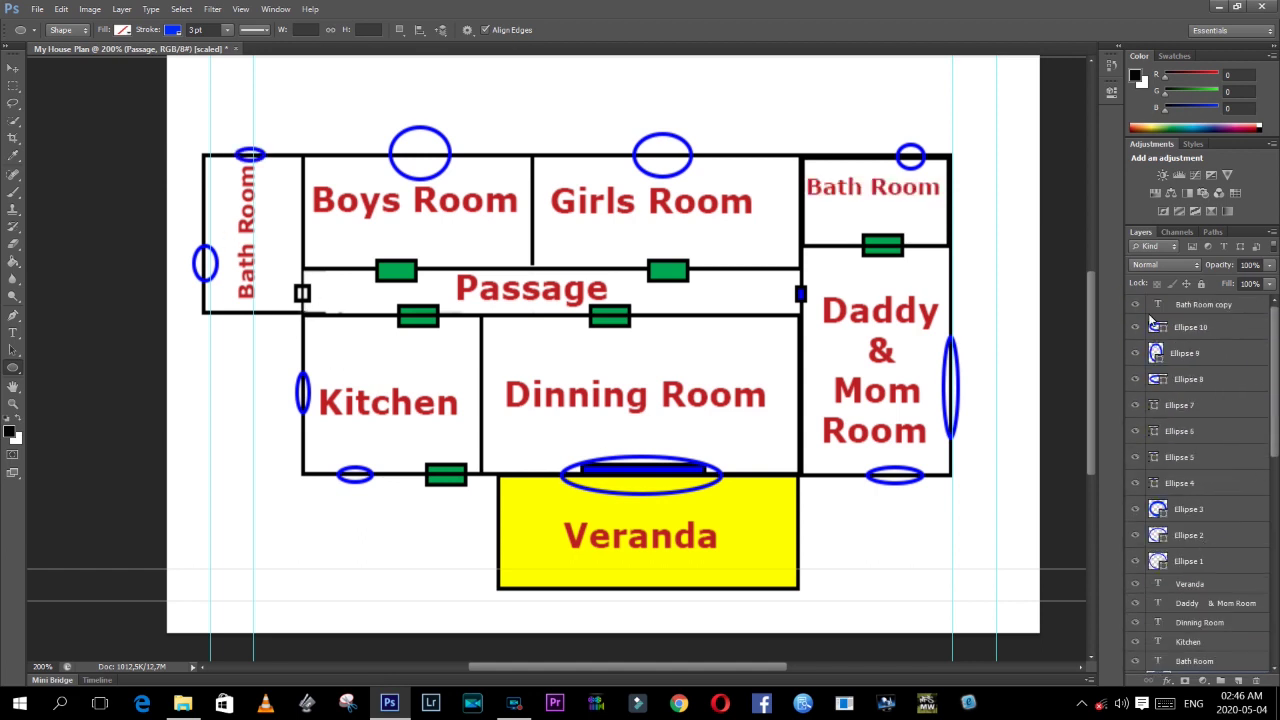
{"action": "left_click", "coordinate": [1135, 431]}
{"action": "left_click", "coordinate": [1135, 458]}
{"action": "left_click", "coordinate": [1136, 510]}
{"action": "left_click", "coordinate": [1135, 535]}
{"action": "left_click", "coordinate": [1135, 561]}
{"action": "scroll", "coordinate": [1136, 561], "scroll_direction": "down", "scroll_amount": 2}
{"action": "scroll", "coordinate": [1137, 560], "scroll_direction": "down", "scroll_amount": 3}
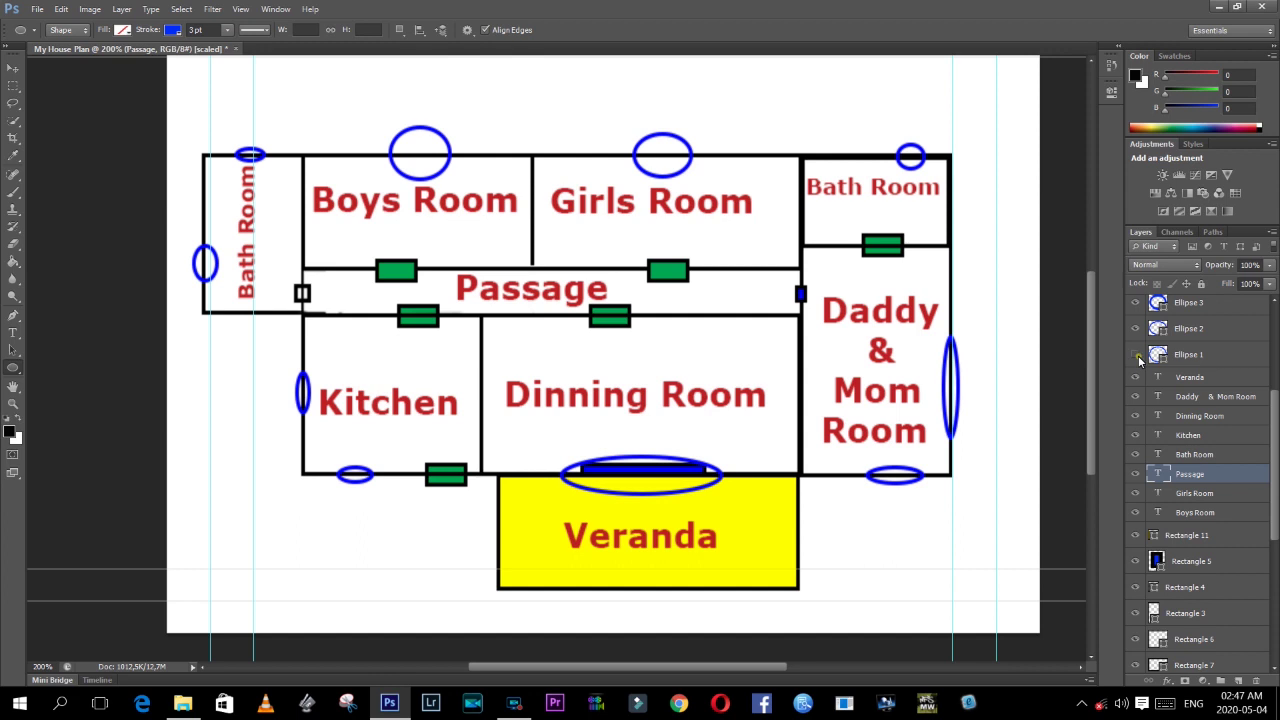
- Hide label, wall and door layers in turn to locate the left passage door square
{"action": "left_click", "coordinate": [1135, 476]}
{"action": "double_click", "coordinate": [1135, 493]}
{"action": "double_click", "coordinate": [1135, 591]}
{"action": "left_click", "coordinate": [1135, 613]}
{"action": "scroll", "coordinate": [1135, 613], "scroll_direction": "down", "scroll_amount": 3}
{"action": "double_click", "coordinate": [1136, 455]}
{"action": "double_click", "coordinate": [1135, 481]}
{"action": "left_click", "coordinate": [1135, 507]}
{"action": "double_click", "coordinate": [1135, 533]}
{"action": "left_click", "coordinate": [1135, 559]}
- Fill the left passage door square green, undoing a stray ellipse afterwards
{"action": "left_click", "coordinate": [1181, 560]}
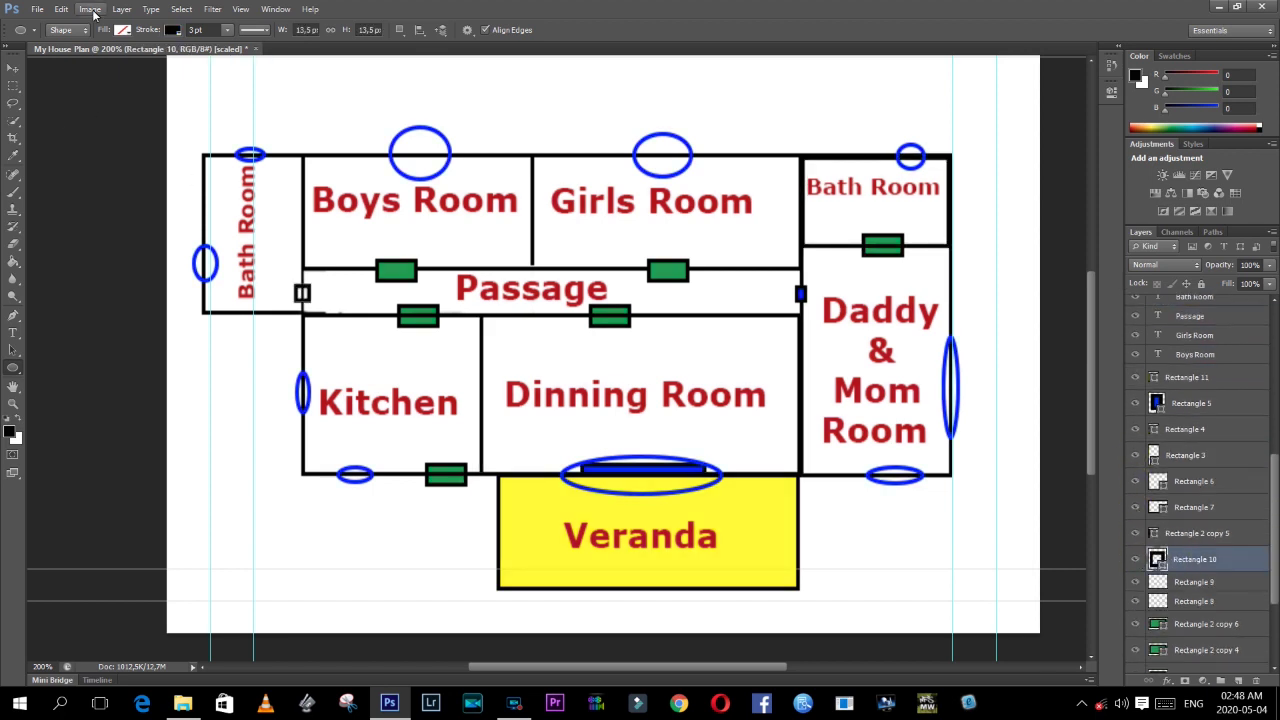
{"action": "left_click", "coordinate": [122, 29]}
{"action": "left_click", "coordinate": [69, 123]}
{"action": "left_click_drag", "start_coordinate": [1273, 537], "coordinate": [1273, 552]}
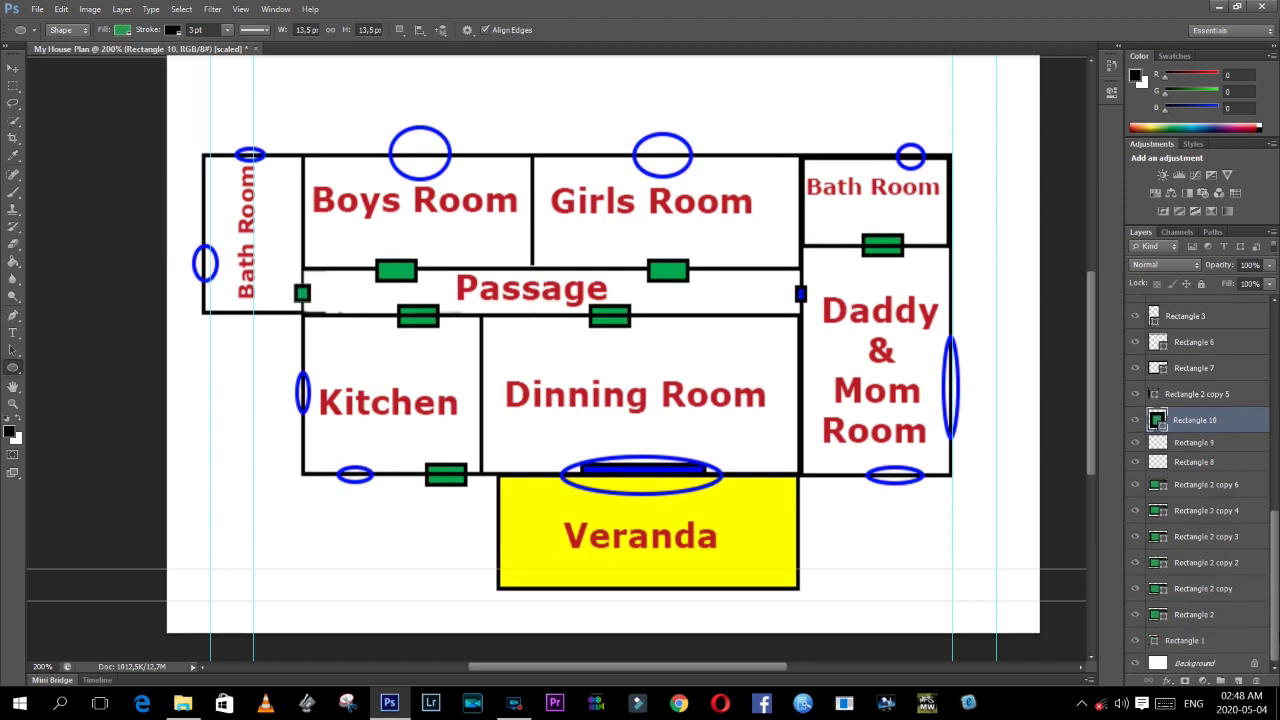
{"action": "left_click_drag", "start_coordinate": [201, 486], "coordinate": [179, 510]}
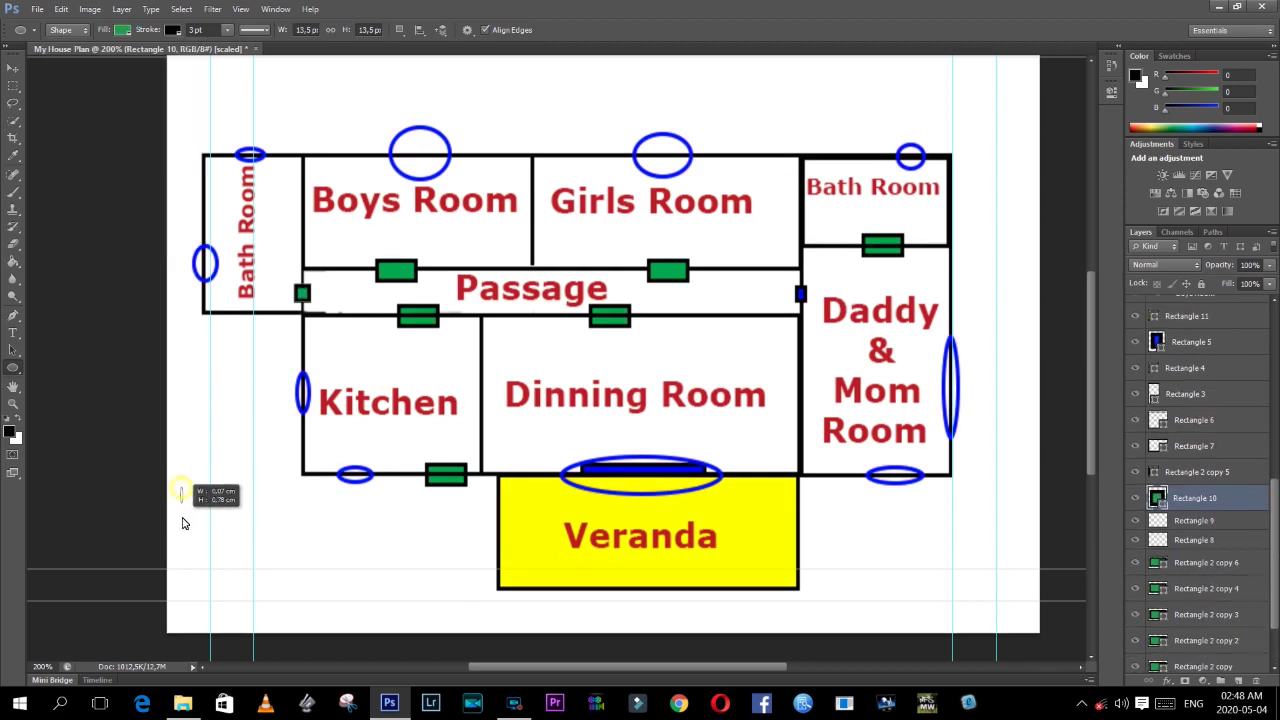
{"action": "key", "text": "ctrl+z"}
- Draw a green legend square left of the Veranda, with a blue circle aligned below it
{"action": "left_click", "coordinate": [14, 368]}
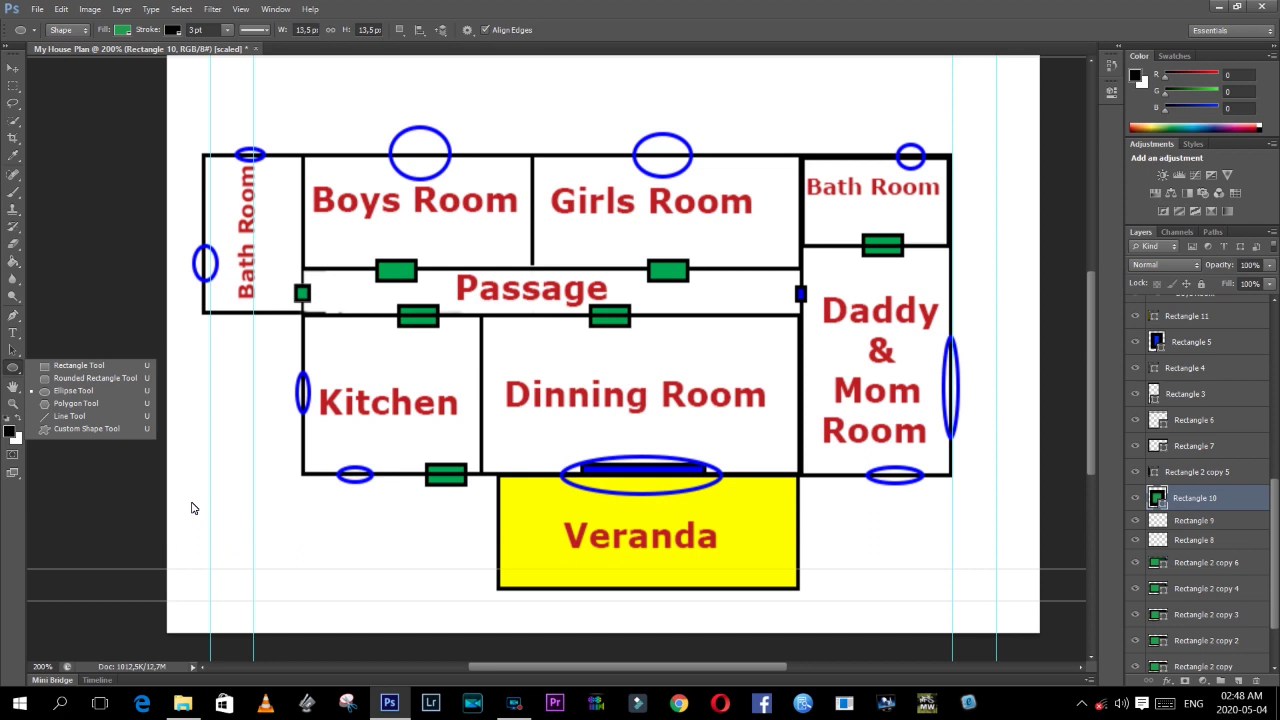
{"action": "left_click", "coordinate": [78, 365]}
{"action": "left_click_drag", "start_coordinate": [179, 497], "coordinate": [204, 522]}
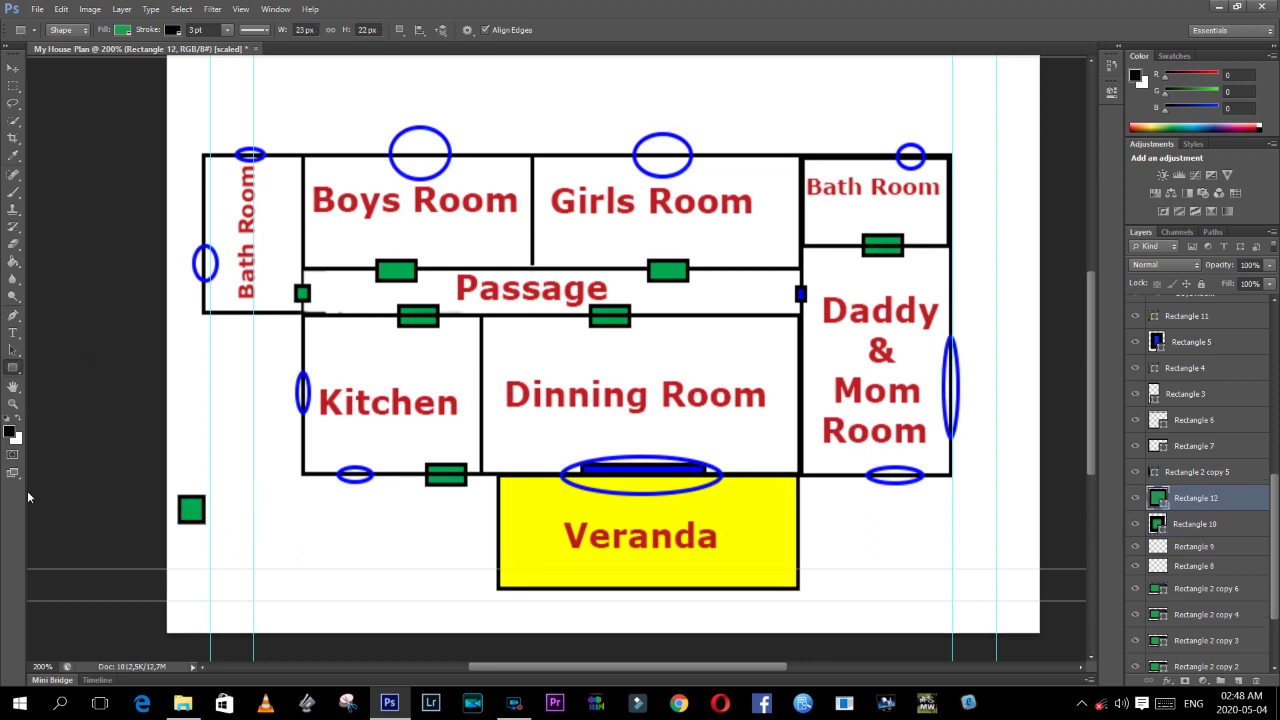
{"action": "left_click", "coordinate": [13, 369]}
{"action": "left_click", "coordinate": [78, 393]}
{"action": "left_click_drag", "start_coordinate": [191, 547], "coordinate": [217, 573]}
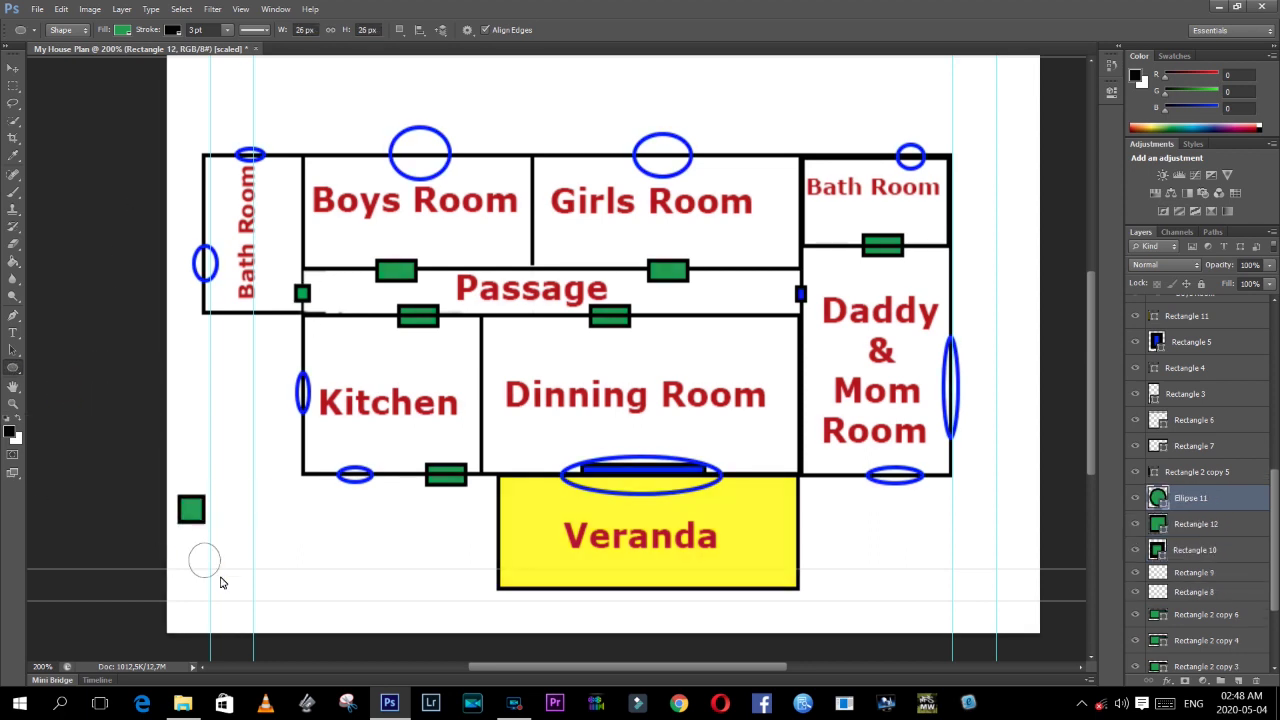
{"action": "left_click", "coordinate": [122, 29]}
{"action": "left_click", "coordinate": [78, 108]}
{"action": "key", "text": "v"}
{"action": "left_click_drag", "start_coordinate": [204, 560], "coordinate": [194, 564]}
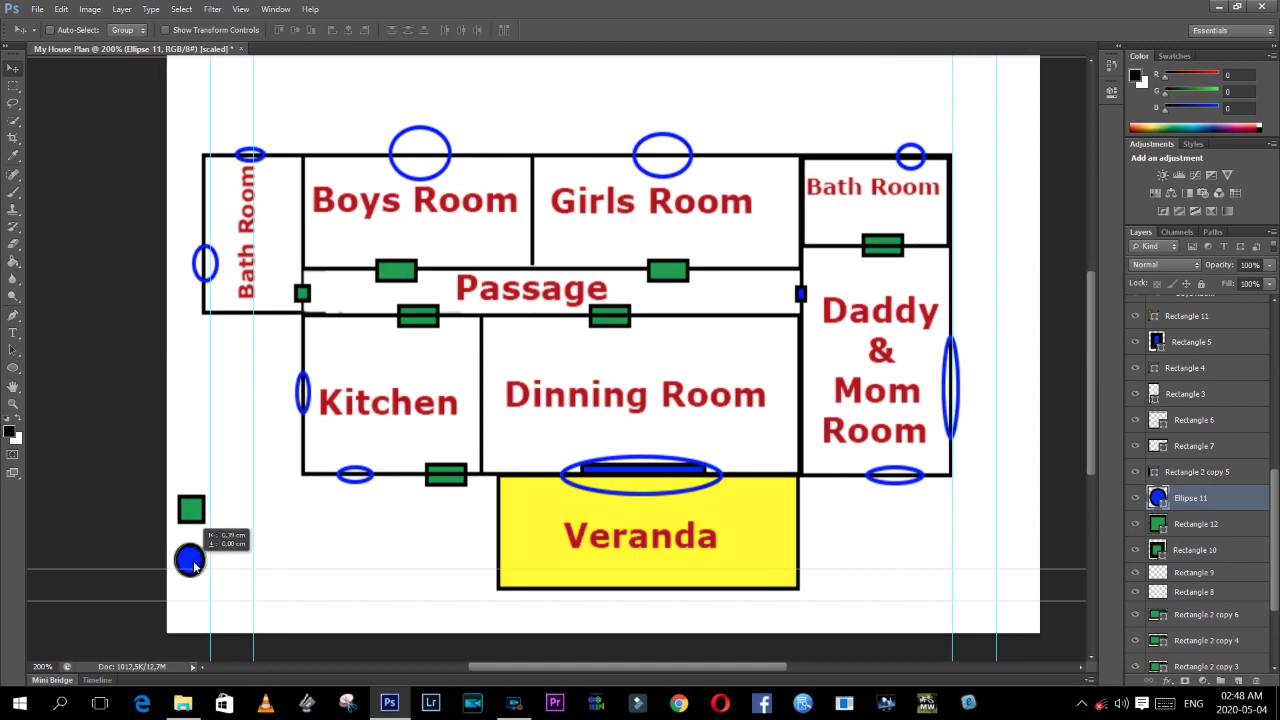
- Draw a yellow legend square below the blue circle and align it
{"action": "left_click", "coordinate": [13, 369]}
{"action": "left_click", "coordinate": [78, 365]}
{"action": "left_click_drag", "start_coordinate": [183, 589], "coordinate": [210, 622]}
{"action": "left_click", "coordinate": [122, 29]}
{"action": "left_click", "coordinate": [67, 102]}
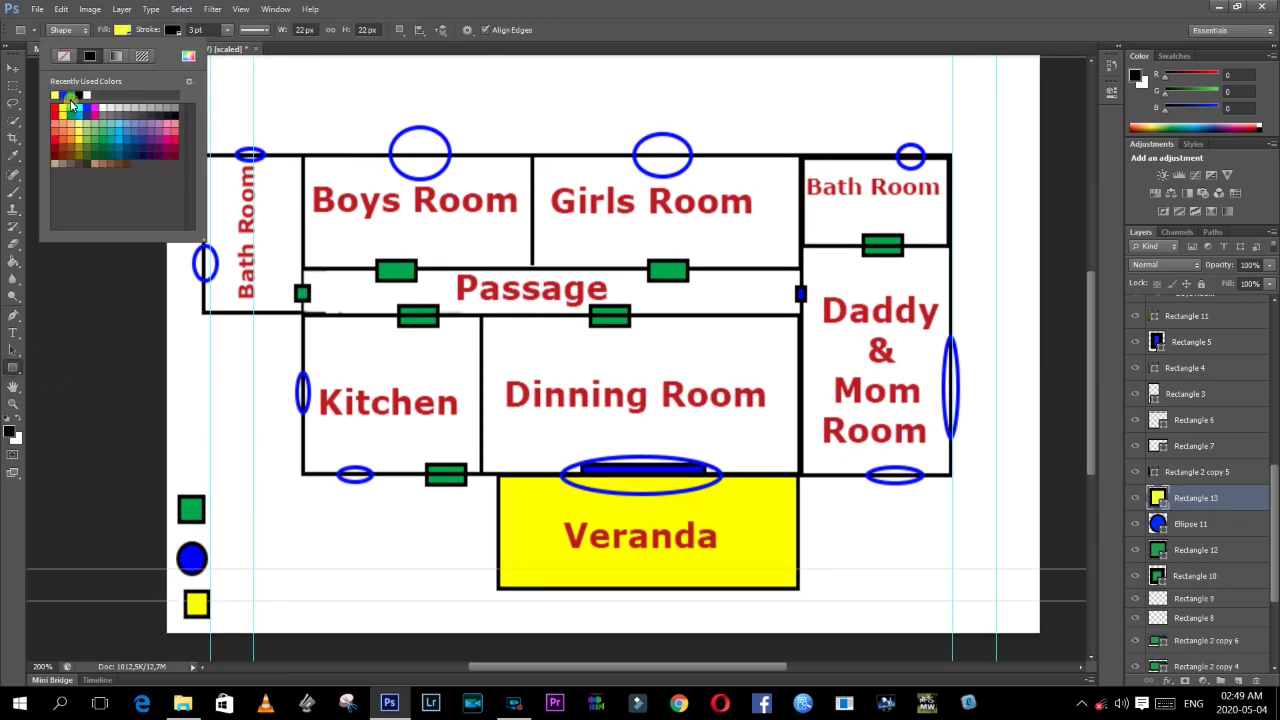
{"action": "key", "text": "v"}
{"action": "left_click_drag", "start_coordinate": [198, 614], "coordinate": [192, 620]}
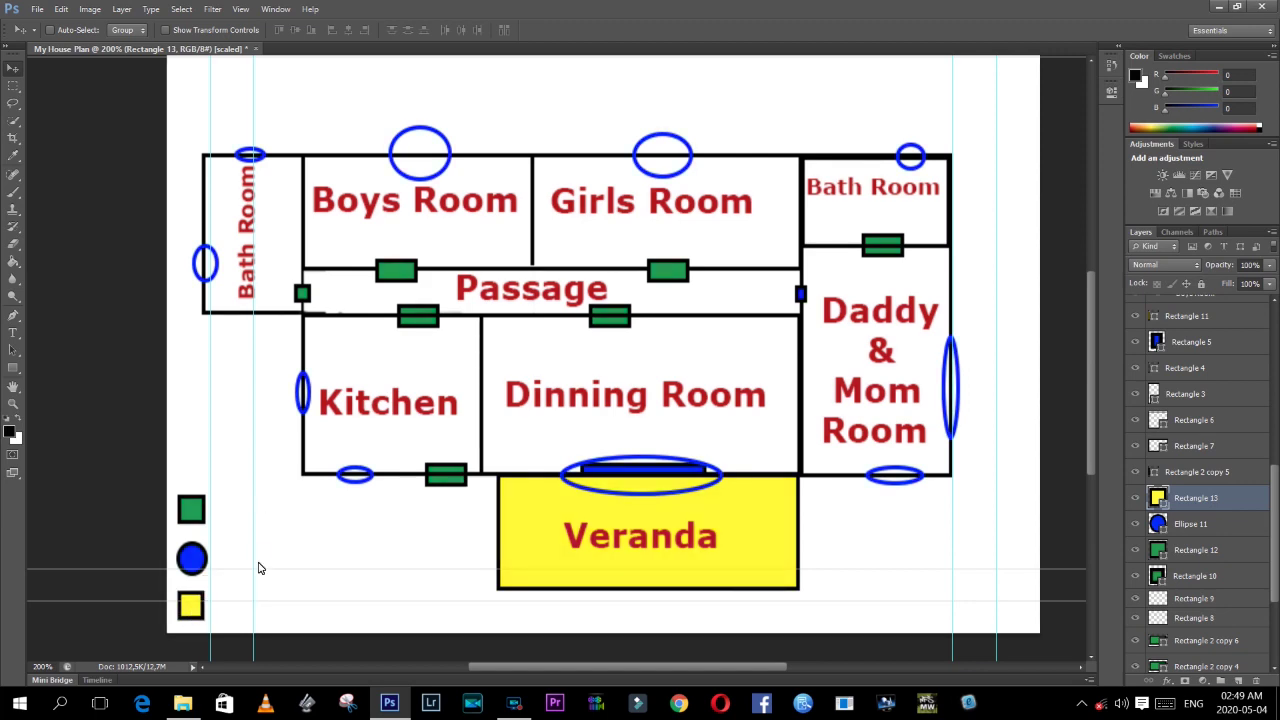
{"action": "left_click", "coordinate": [12, 332]}
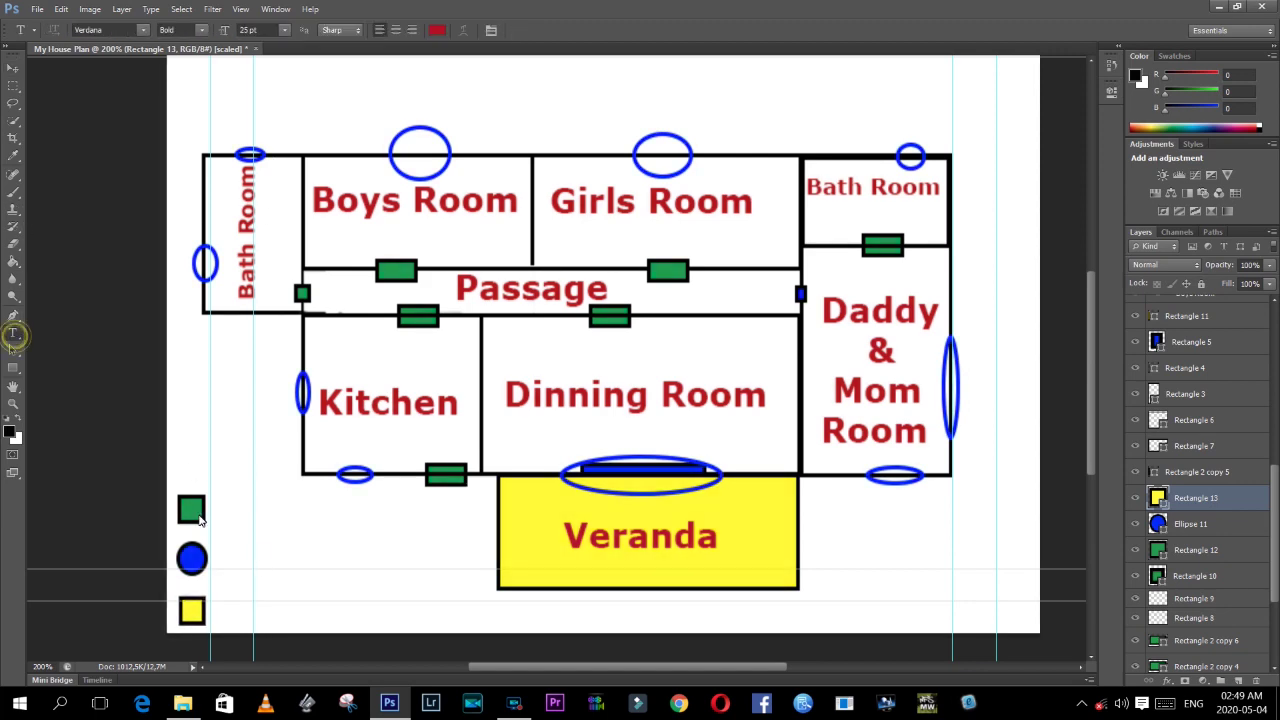
- Add black 'Doors' and 'Windows' labels beside the green square and blue circle
{"action": "left_click", "coordinate": [438, 32]}
{"action": "left_click", "coordinate": [824, 362]}
{"action": "type", "text": "Doors"}
{"action": "left_click_drag", "start_coordinate": [292, 554], "coordinate": [289, 558]}
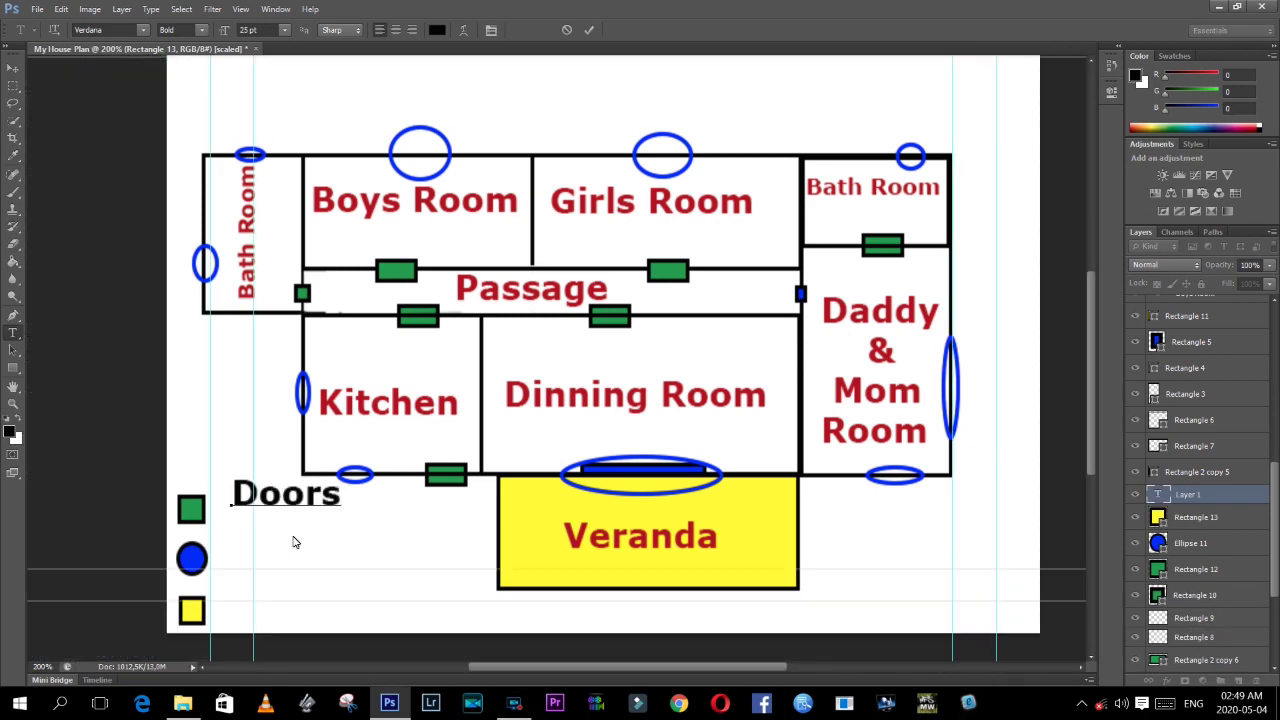
{"action": "key", "text": "ctrl+Return"}
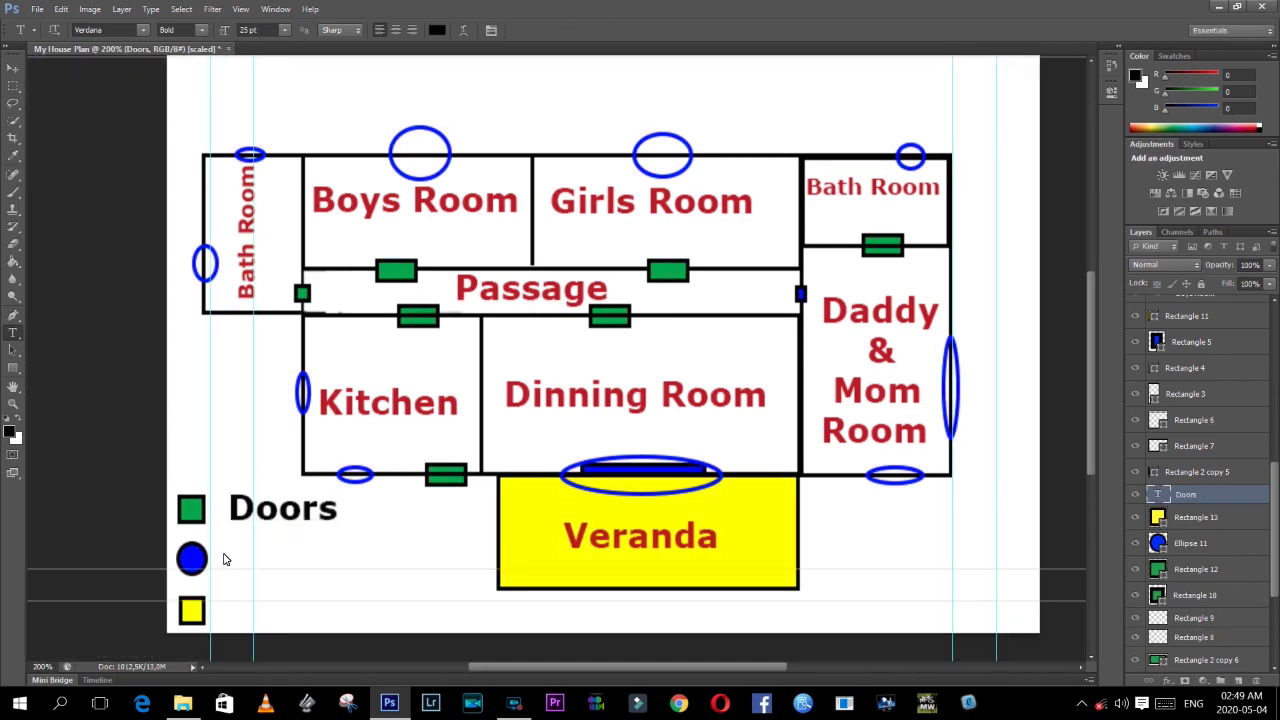
{"action": "left_click", "coordinate": [226, 561]}
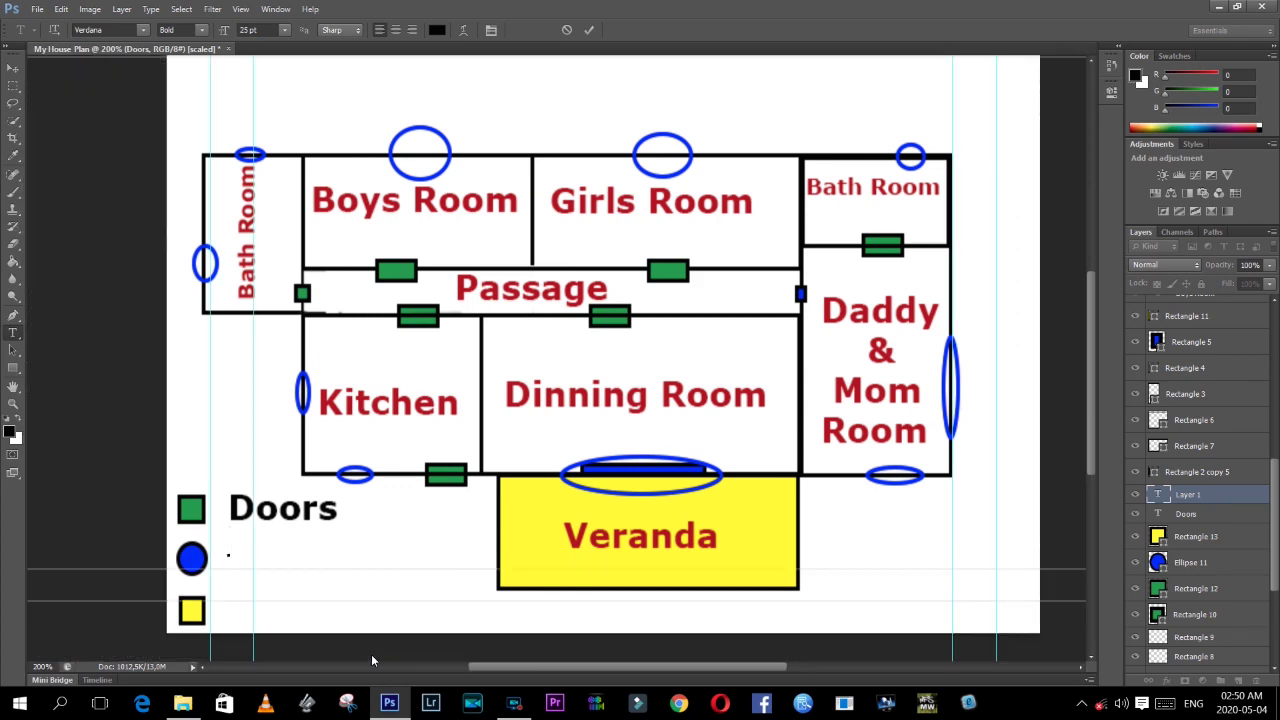
{"action": "type", "text": "Windows"}
{"action": "key", "text": "ctrl+Return"}
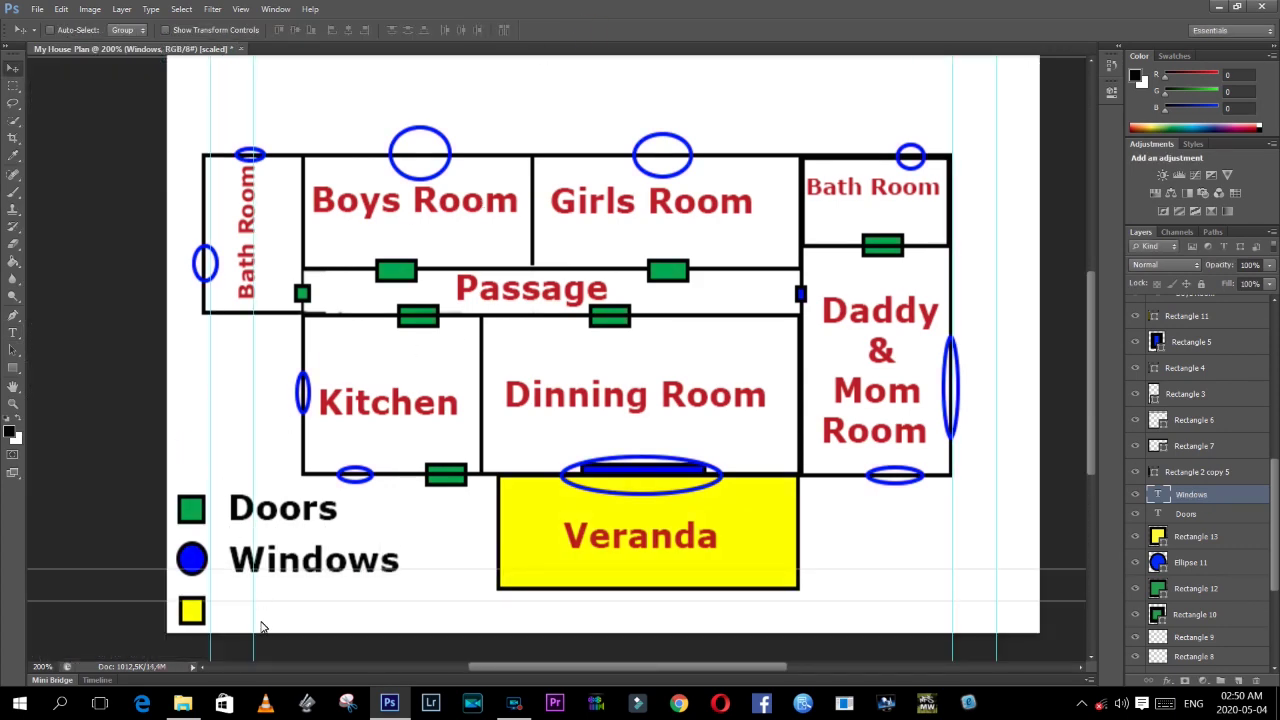
- Add the 'Veranda' label beside the yellow square and start a title in the top margin
{"action": "key", "text": "t"}
{"action": "left_click", "coordinate": [228, 608]}
{"action": "type", "text": "era"}
{"action": "left_click_drag", "start_coordinate": [317, 628], "coordinate": [317, 640]}
{"action": "left_click", "coordinate": [589, 30]}
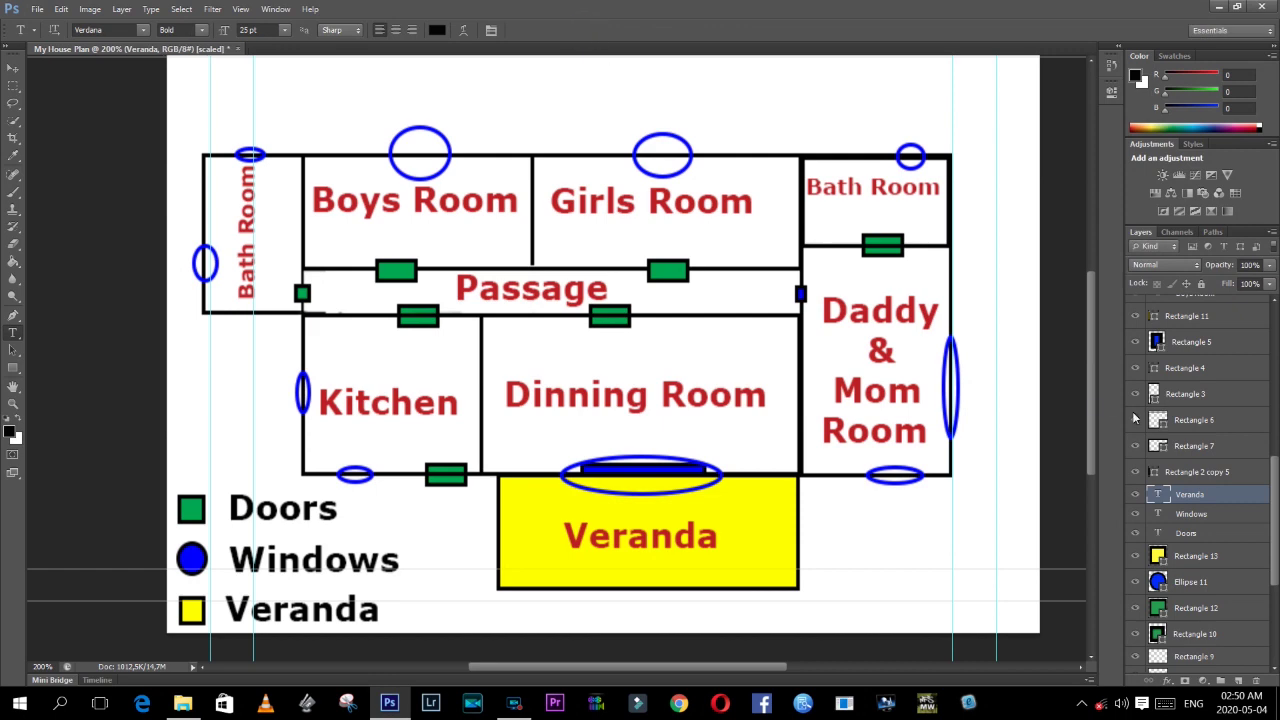
{"action": "scroll", "coordinate": [319, 160], "scroll_direction": "up", "scroll_amount": 3}
{"action": "left_click", "coordinate": [319, 155]}
{"action": "type", "text": "My House Plan"}
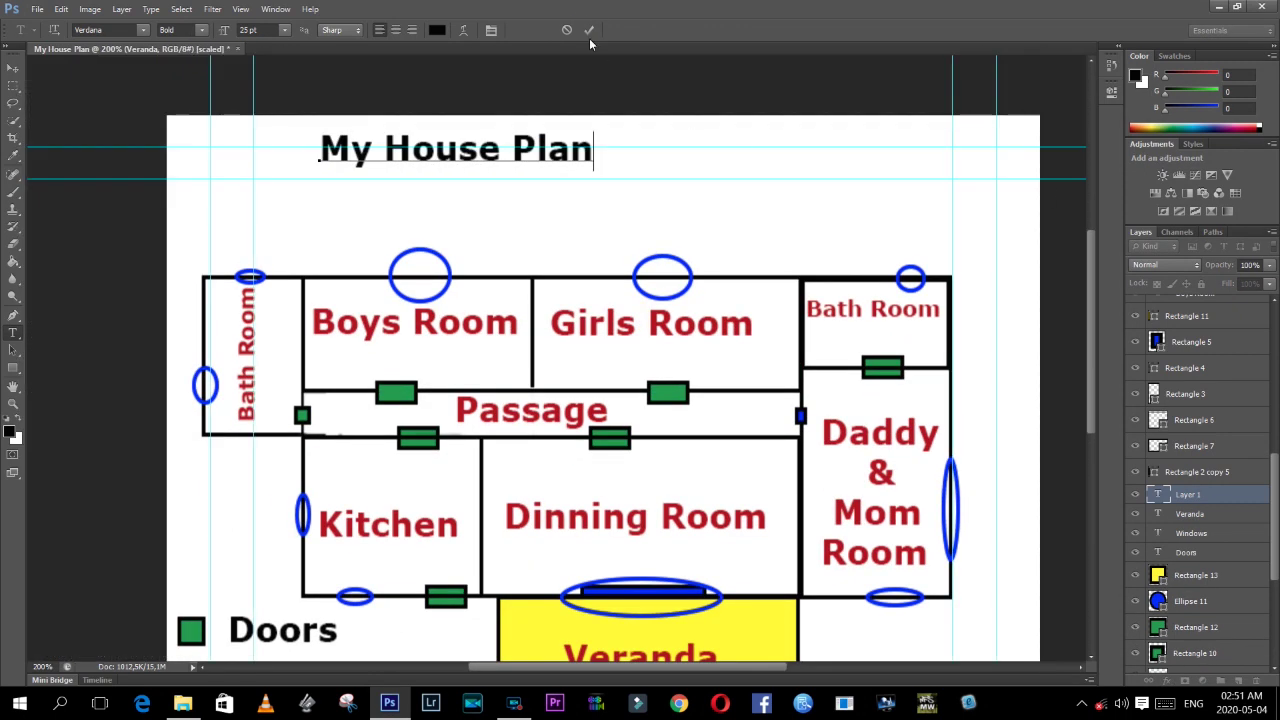
{"action": "type", "text": "ouse Plan"}
- Commit the 'My House Plan' title and centre it above the floor plan
{"action": "left_click", "coordinate": [589, 30]}
{"action": "scroll", "coordinate": [1092, 315], "scroll_direction": "down", "scroll_amount": 1}
{"action": "scroll", "coordinate": [1092, 315], "scroll_direction": "down", "scroll_amount": 2}
{"action": "key", "text": "v"}
{"action": "mouse_move", "coordinate": [429, 77]}
{"action": "left_mouse_down"}
{"action": "mouse_move", "coordinate": [453, 117]}
{"action": "mouse_move", "coordinate": [554, 122]}
{"action": "left_mouse_up"}
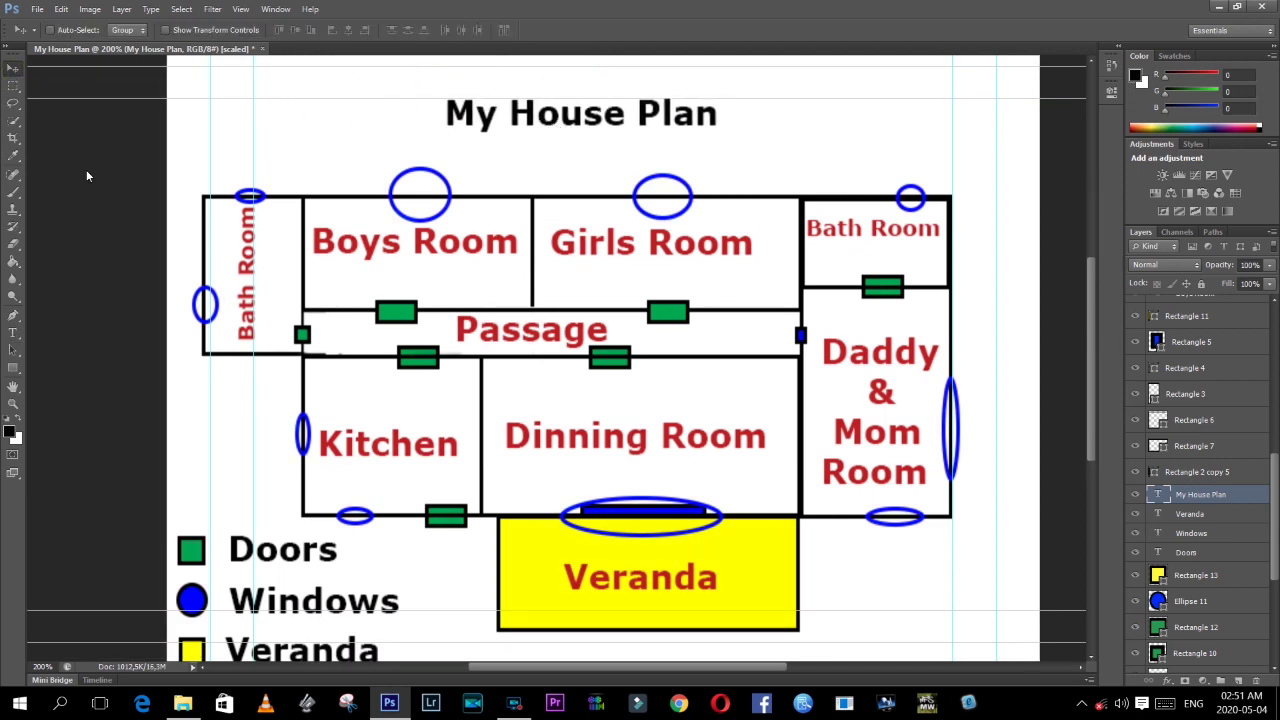
- Change the 'My House Plan' title colour to orange
{"action": "key", "text": "t"}
{"action": "left_click", "coordinate": [436, 29]}
{"action": "left_click_drag", "start_coordinate": [657, 528], "coordinate": [652, 487]}
{"action": "left_click", "coordinate": [617, 404]}
{"action": "left_click", "coordinate": [652, 437]}
{"action": "left_click_drag", "start_coordinate": [655, 380], "coordinate": [645, 537]}
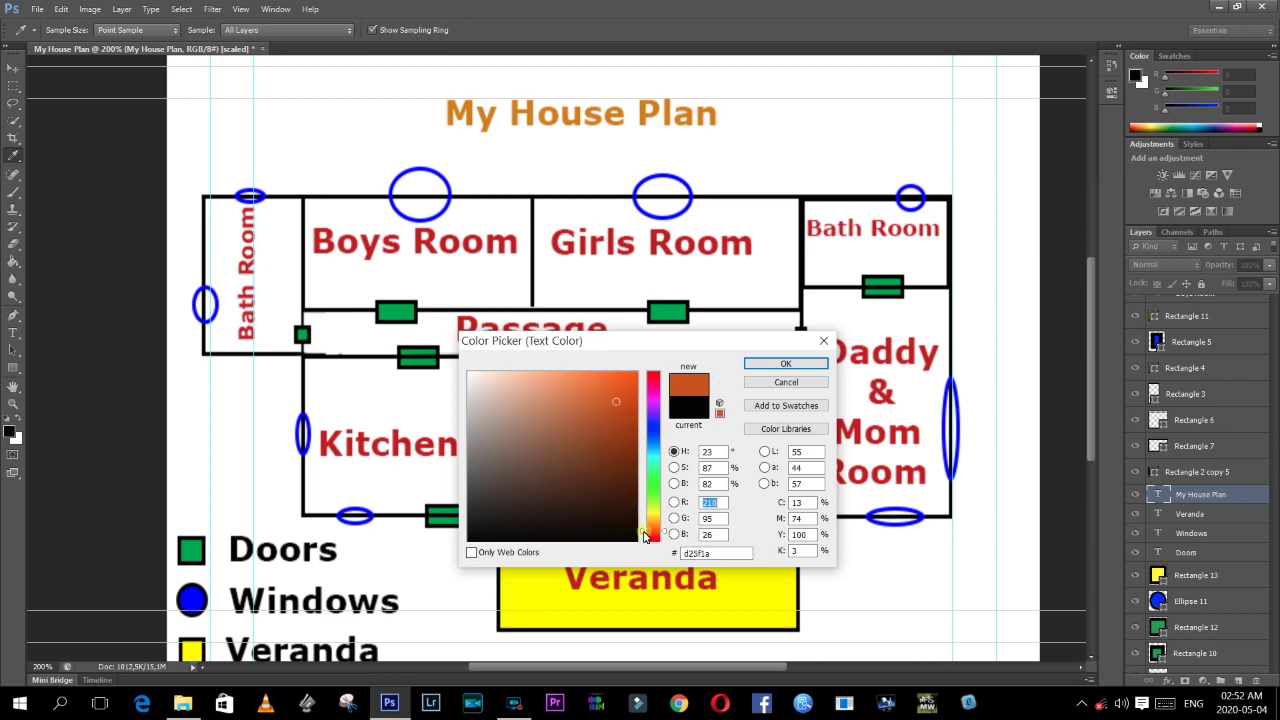
{"action": "left_click", "coordinate": [786, 363]}
{"action": "right_click", "coordinate": [13, 368]}
{"action": "left_click", "coordinate": [66, 375]}
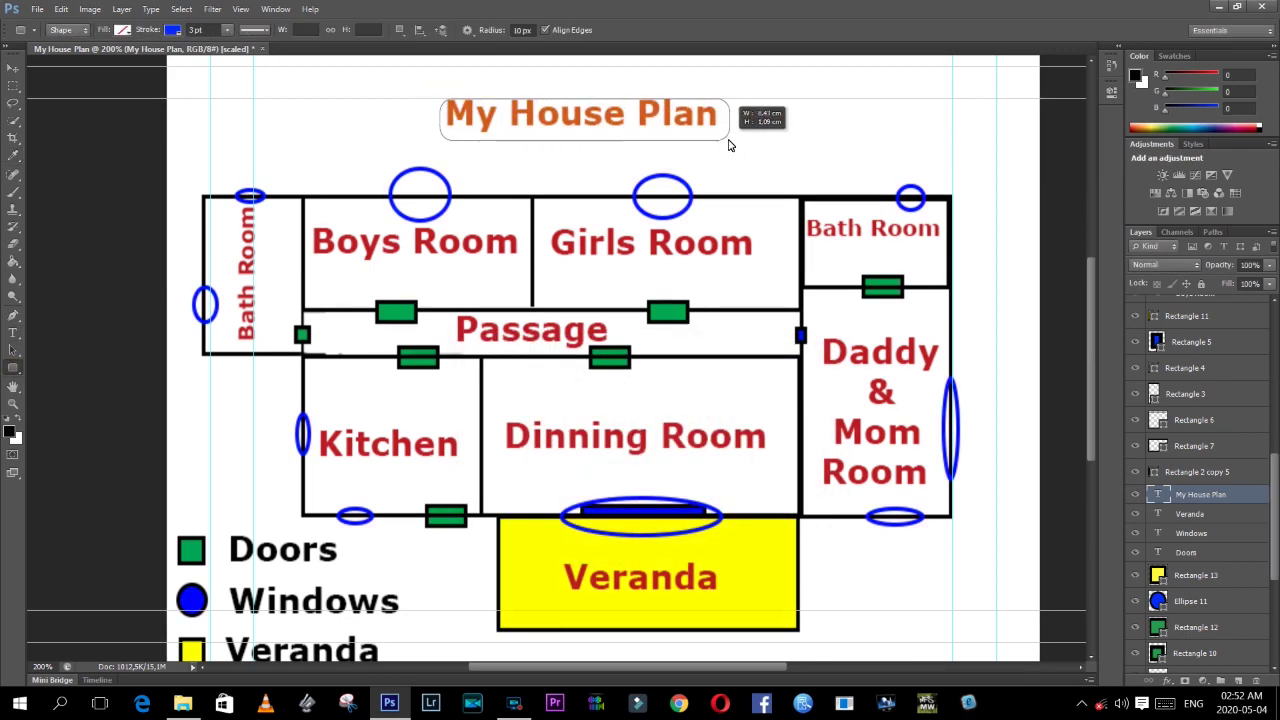
- Draw a rounded-rectangle frame around the title and resize it to fit
{"action": "left_click_drag", "start_coordinate": [517, 147], "coordinate": [727, 136]}
{"action": "key", "text": "ctrl+t"}
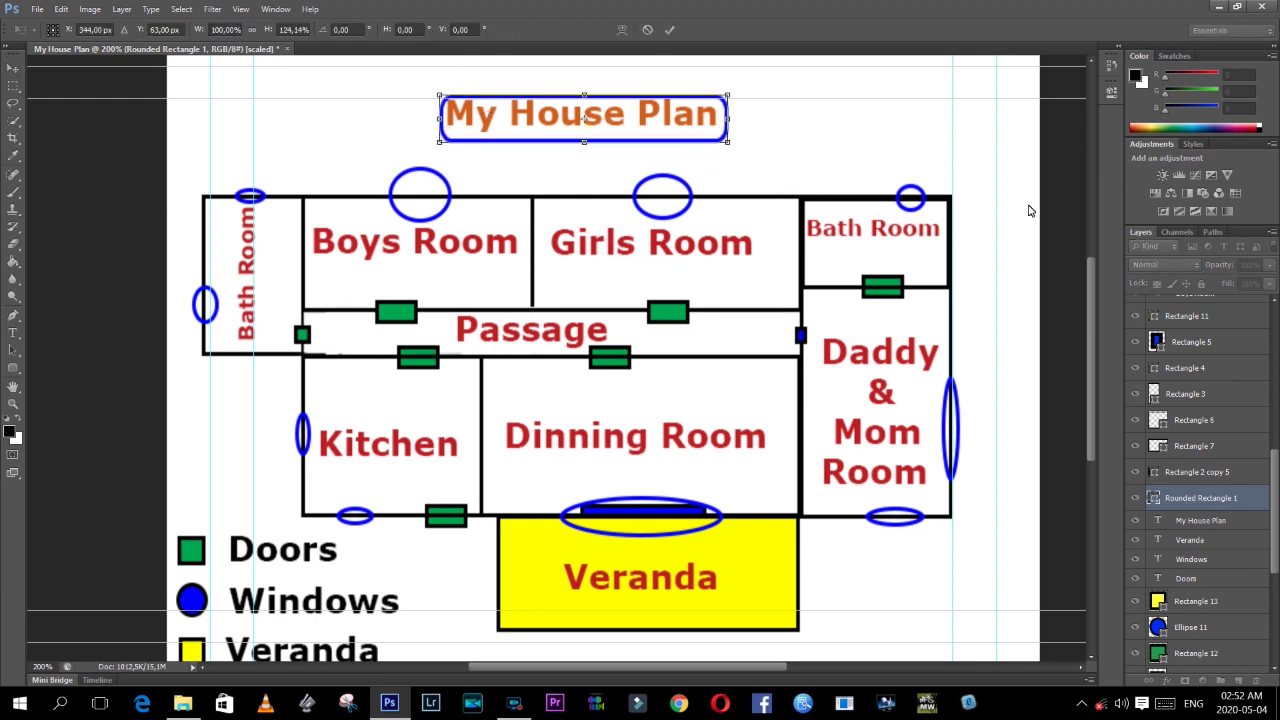
{"action": "left_click", "coordinate": [669, 29]}
{"action": "left_click", "coordinate": [89, 9]}
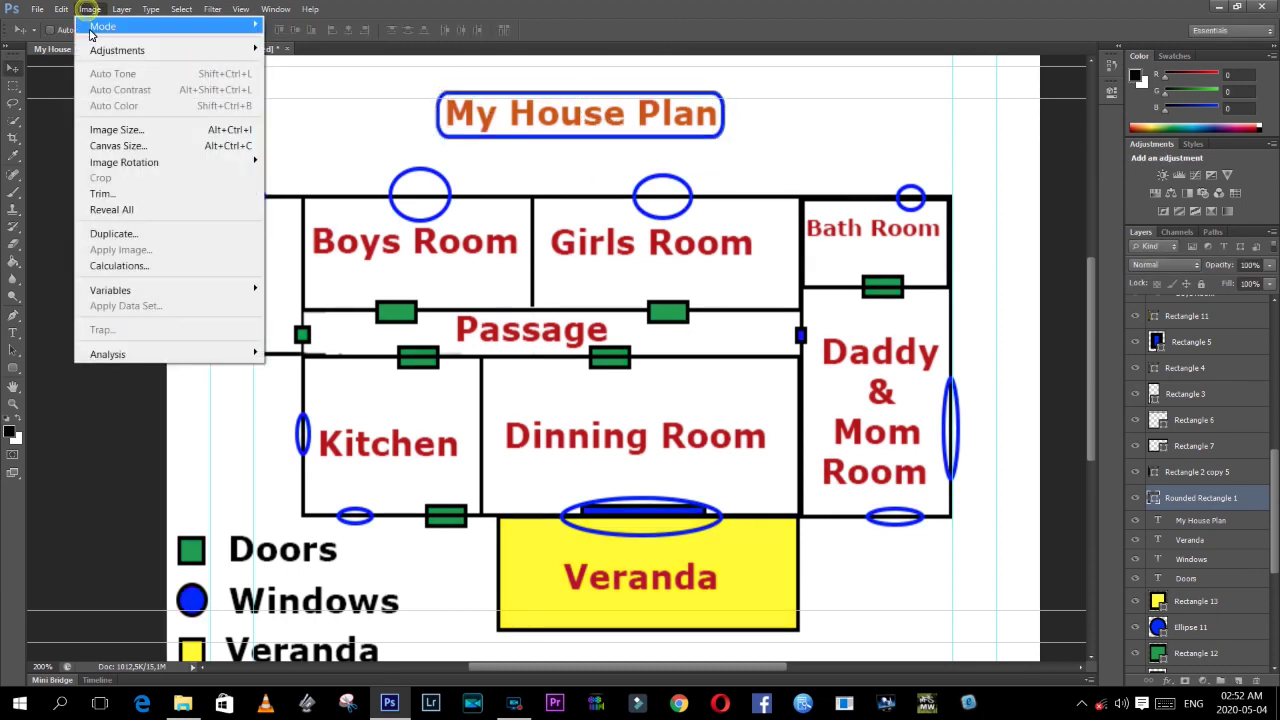
{"action": "left_click", "coordinate": [640, 72]}
{"action": "left_click", "coordinate": [61, 9]}
{"action": "left_click", "coordinate": [142, 68]}
- Give the frame a black outline and zoom out to check the whole page
{"action": "left_click", "coordinate": [174, 31]}
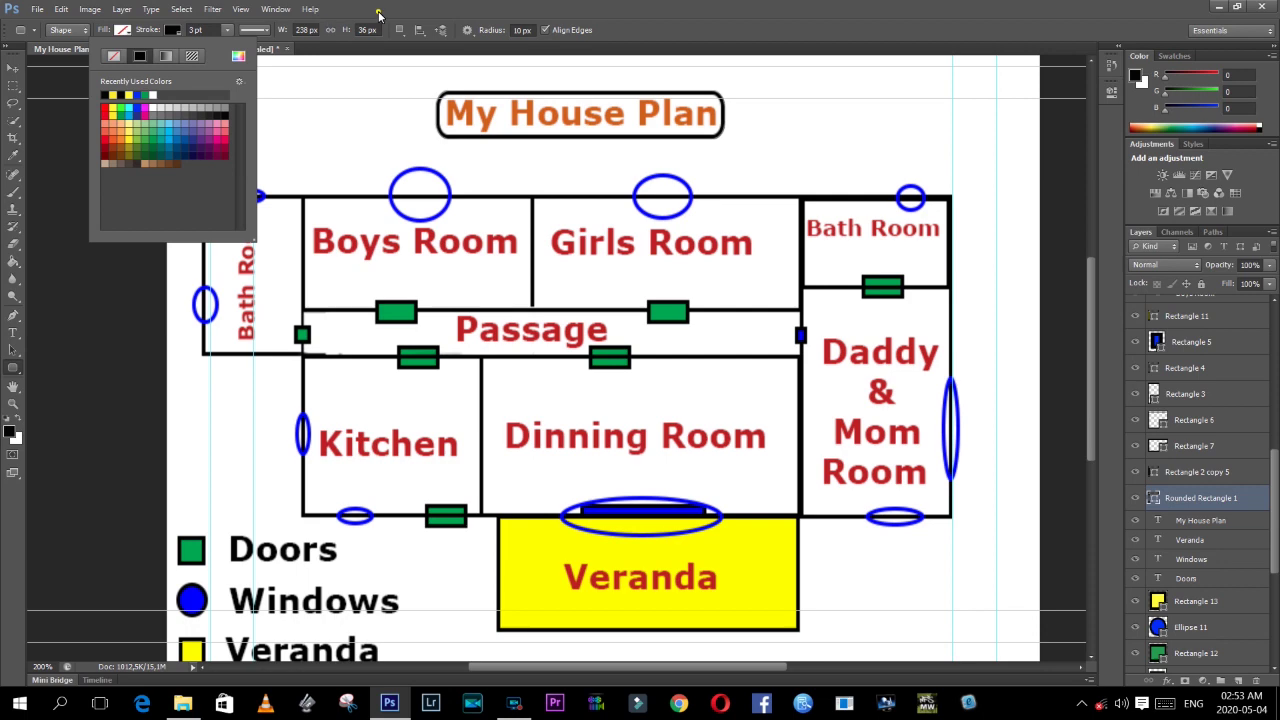
{"action": "key", "text": "Escape"}
{"action": "key", "text": "ctrl+minus"}
{"action": "key", "text": "ctrl+plus"}
{"action": "key", "text": "ctrl+minus"}
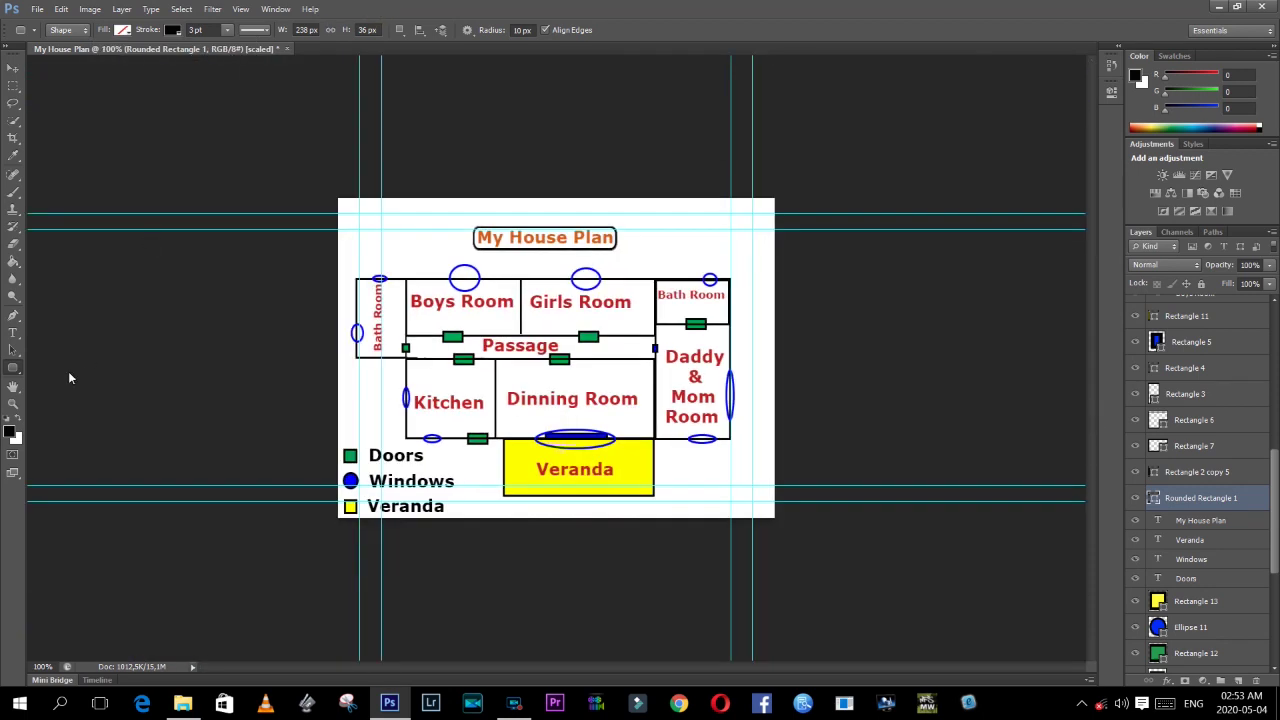
- Save the floor plan as My House Plan.jpg in JPEG format
{"action": "key", "text": "z"}
{"action": "left_click", "coordinate": [407, 218]}
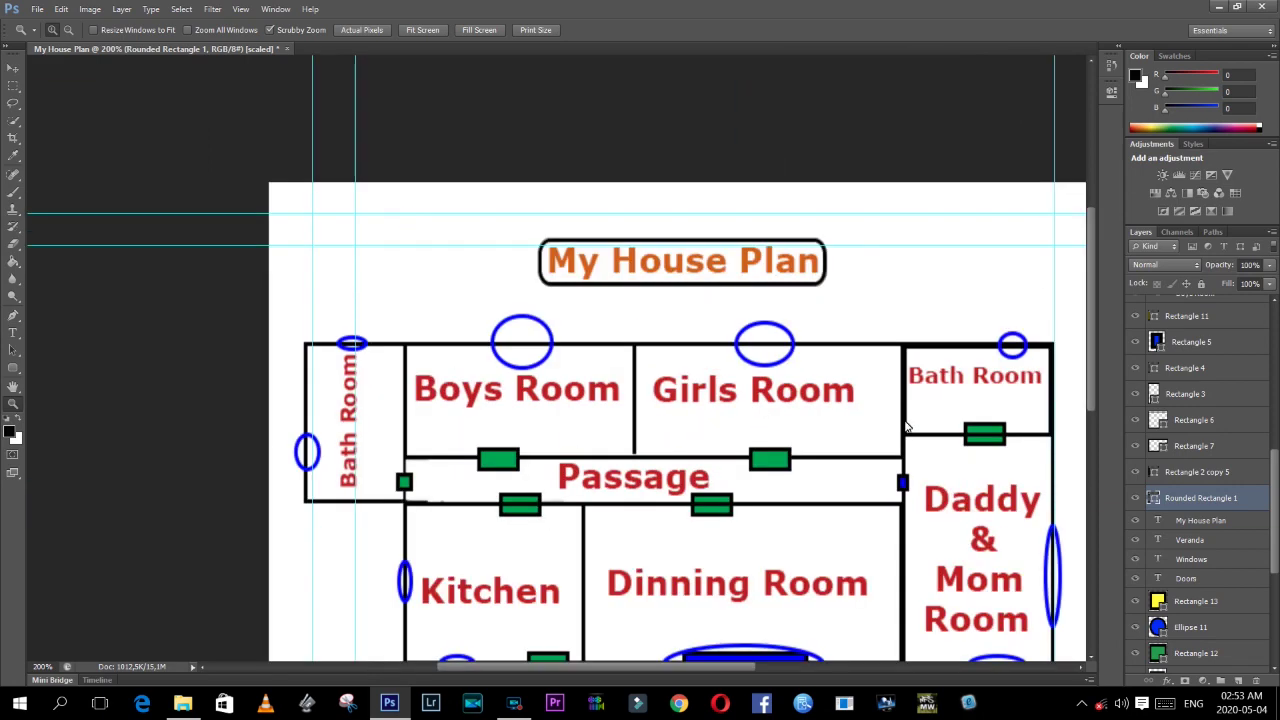
{"action": "left_click_drag", "start_coordinate": [1096, 395], "coordinate": [1099, 403]}
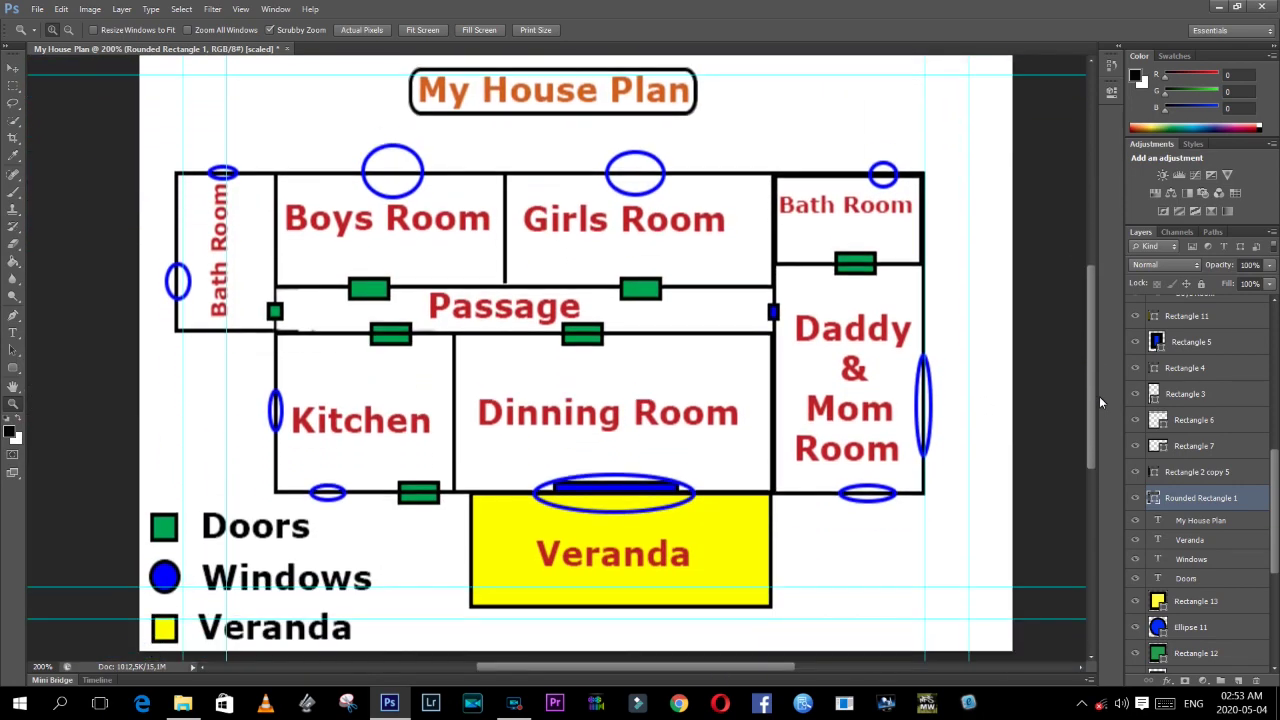
{"action": "left_click", "coordinate": [36, 9]}
{"action": "left_click", "coordinate": [60, 195]}
{"action": "left_click", "coordinate": [700, 386]}
{"action": "left_click", "coordinate": [673, 492]}
{"action": "left_click", "coordinate": [847, 364]}
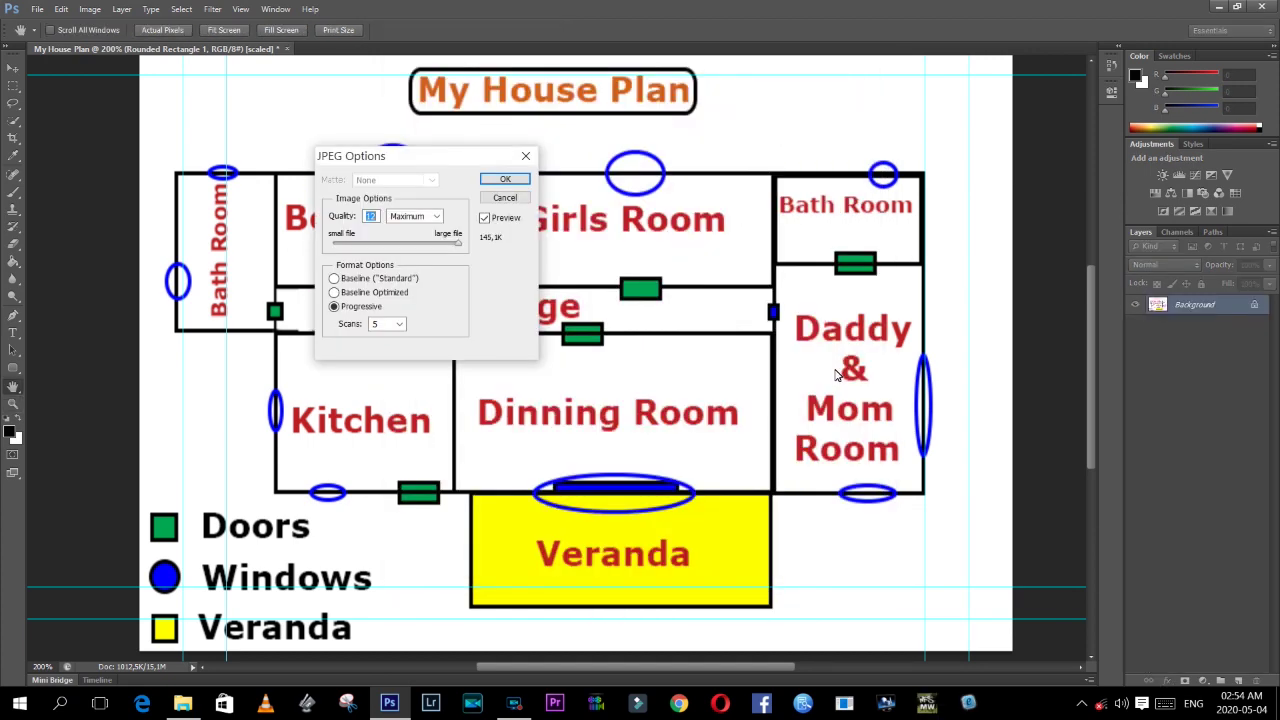
{"action": "left_click", "coordinate": [504, 198]}
- Quit Photoshop, dismissing the extra save dialog without saving
{"action": "left_click", "coordinate": [36, 9]}
{"action": "left_click", "coordinate": [60, 450]}
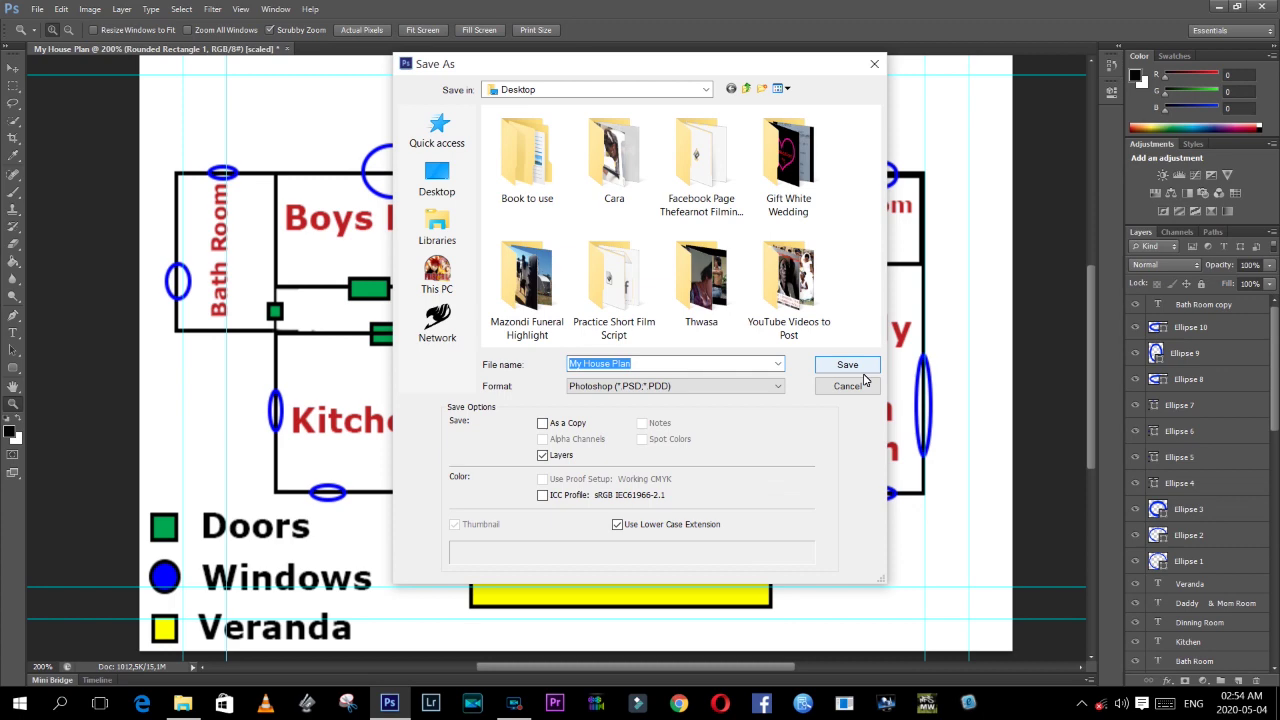
{"action": "left_click", "coordinate": [725, 386]}
{"action": "left_click", "coordinate": [660, 480]}
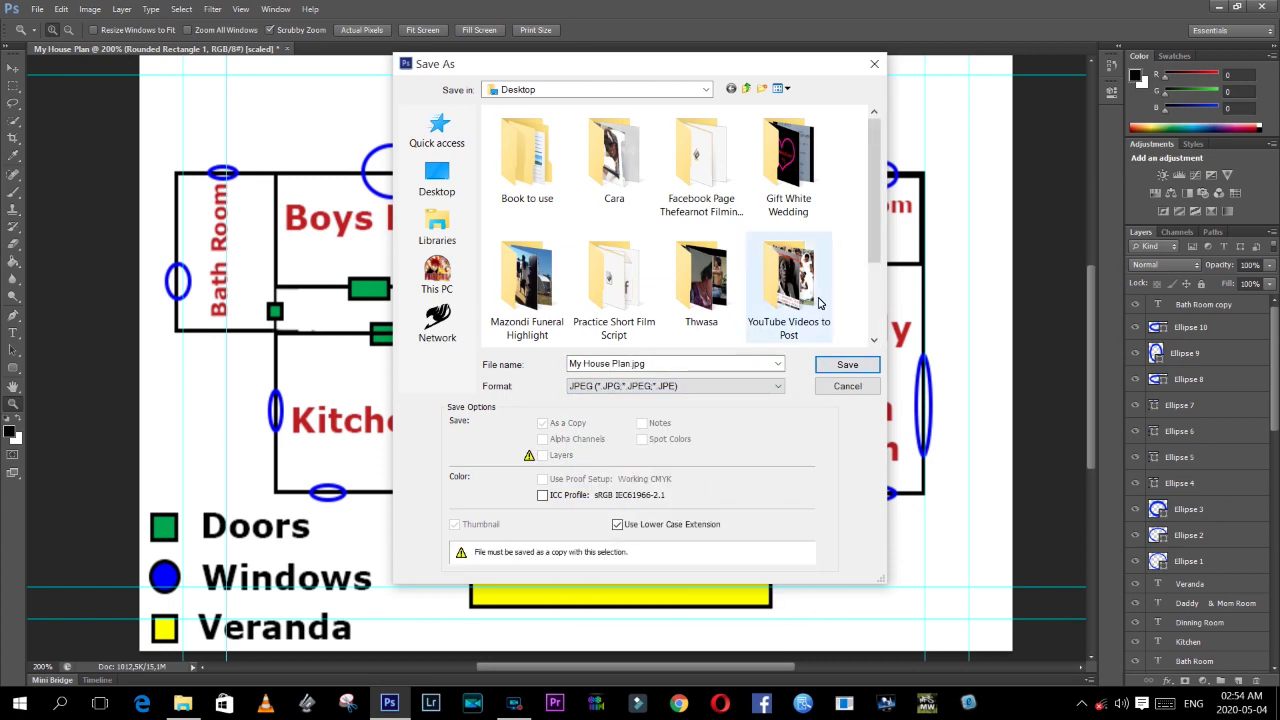
{"action": "scroll", "coordinate": [820, 294], "scroll_direction": "down", "scroll_amount": 2}
{"action": "left_click", "coordinate": [874, 63]}
{"action": "left_click", "coordinate": [36, 9]}
{"action": "left_click", "coordinate": [42, 449]}
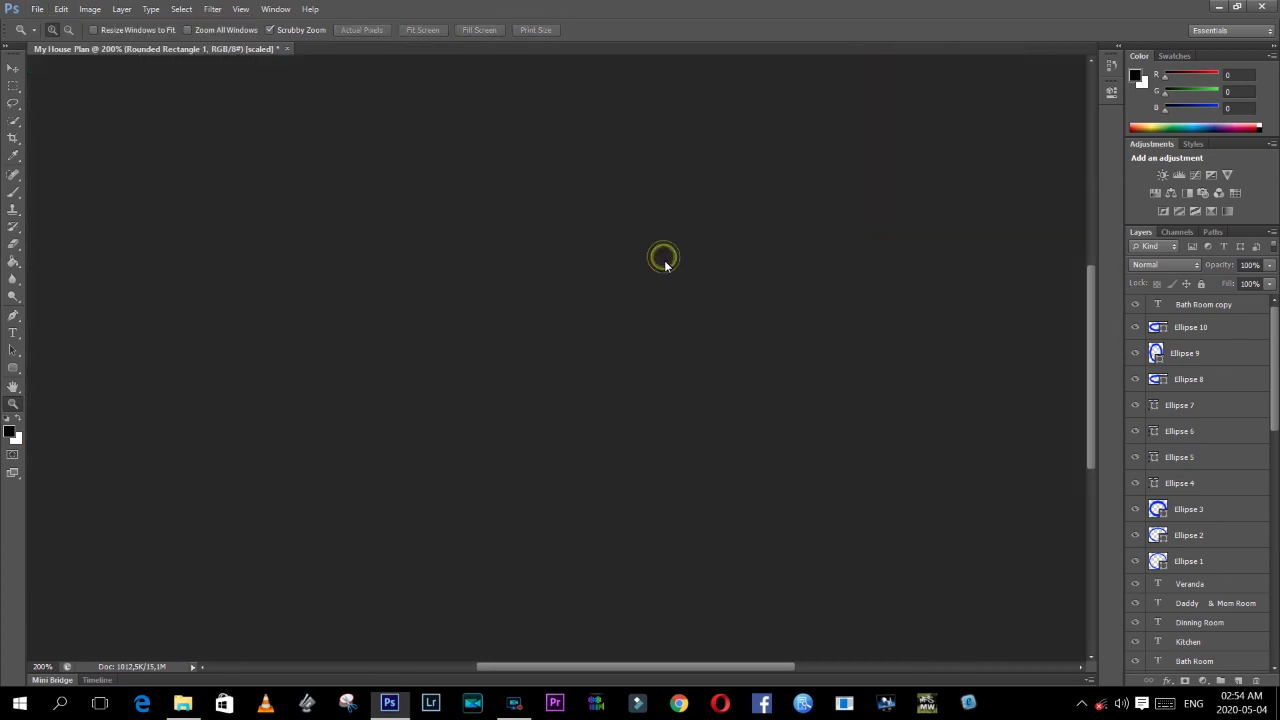
- Open My House Plan.jpg in the photo viewer, zoom in to inspect it, then close it
{"action": "double_click", "coordinate": [156, 204]}
{"action": "left_click", "coordinate": [1041, 47]}
{"action": "left_click", "coordinate": [969, 90]}
{"action": "left_click_drag", "start_coordinate": [969, 90], "coordinate": [993, 88]}
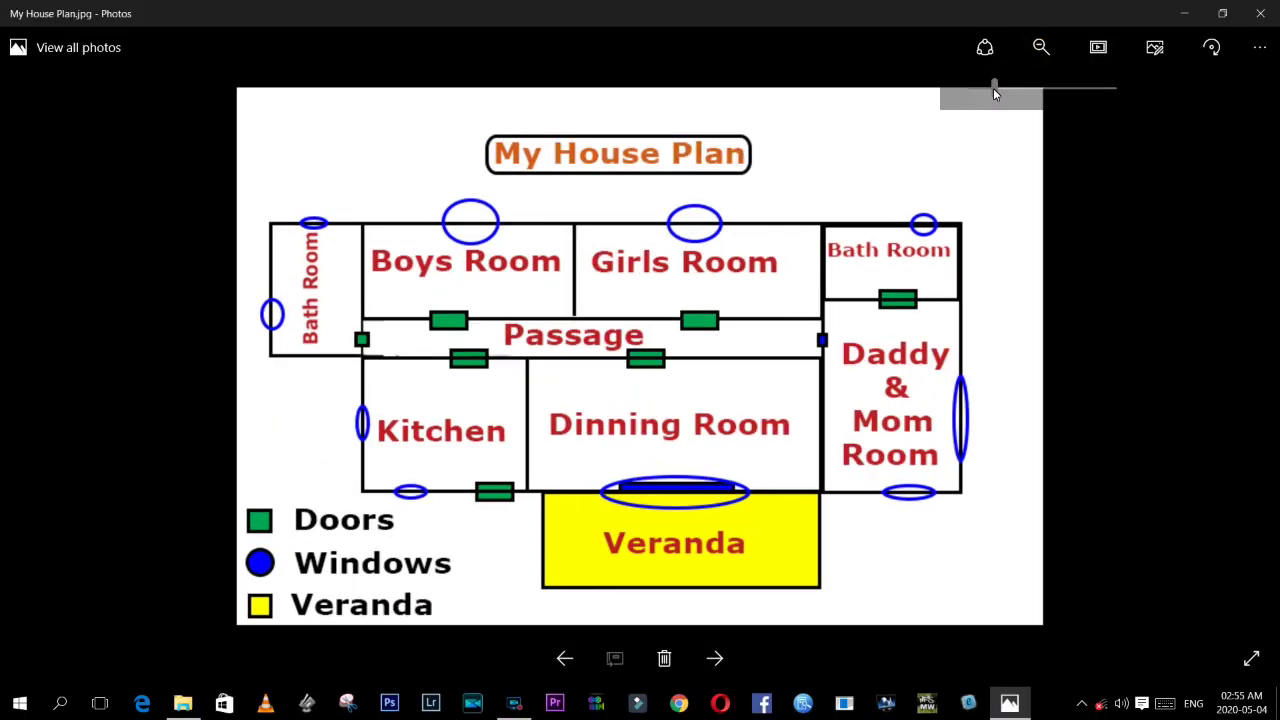
{"action": "key", "text": "alt+F4"}
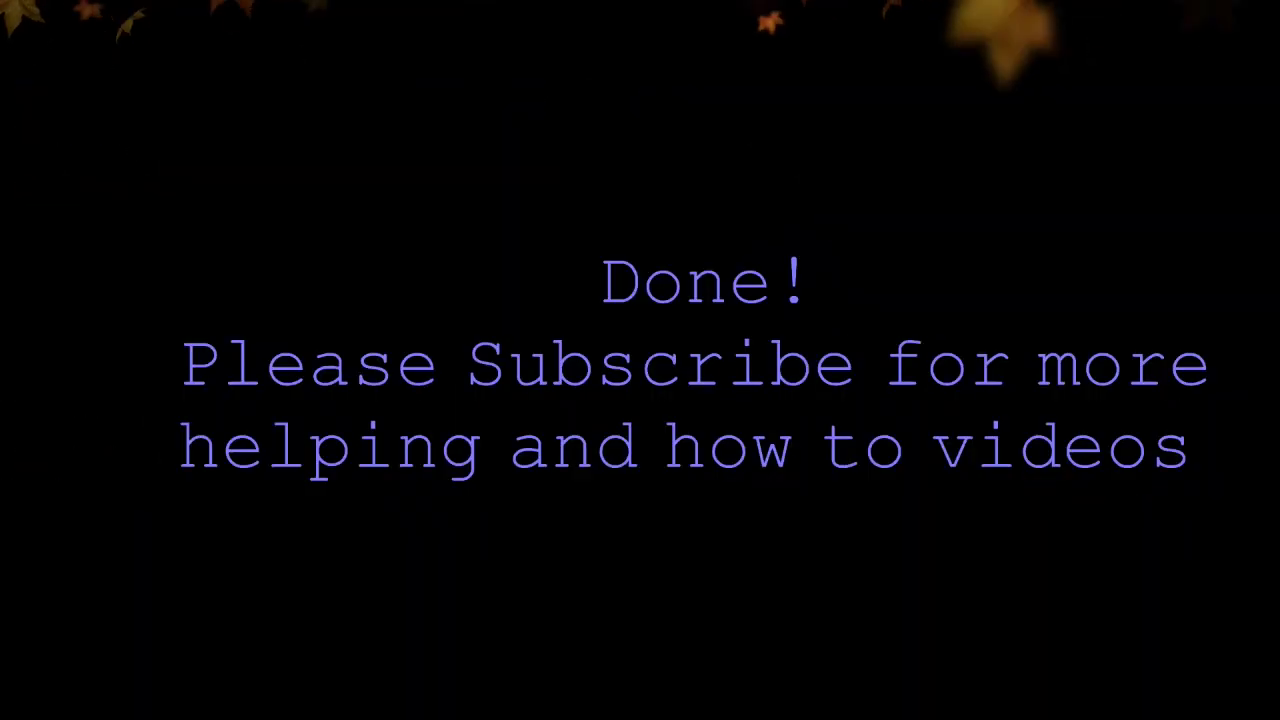